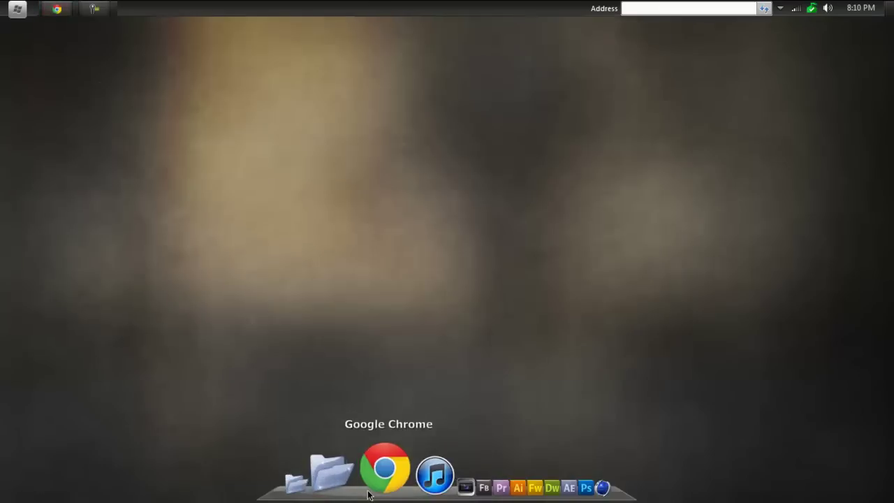
- Launch Adobe Photoshop CS5 from its taskbar icon
click(534, 477)
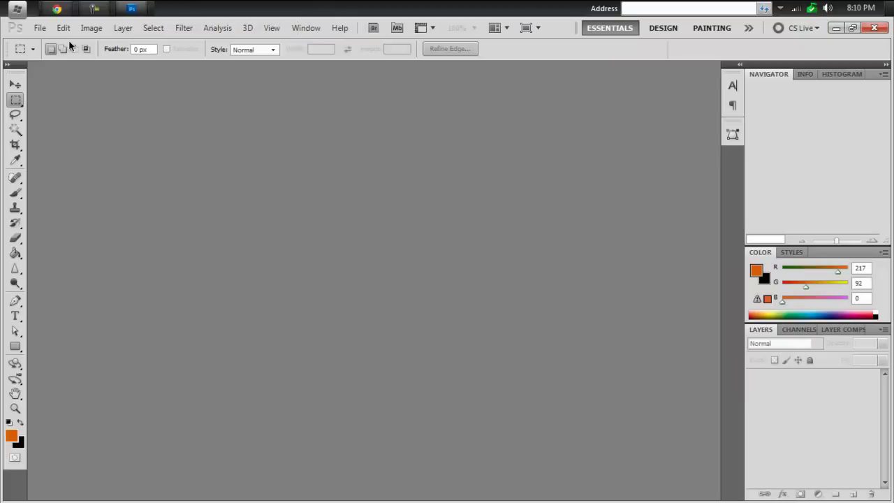
- Open metal template.psd from the designing > youtubebg templates folder
click(40, 28)
click(43, 52)
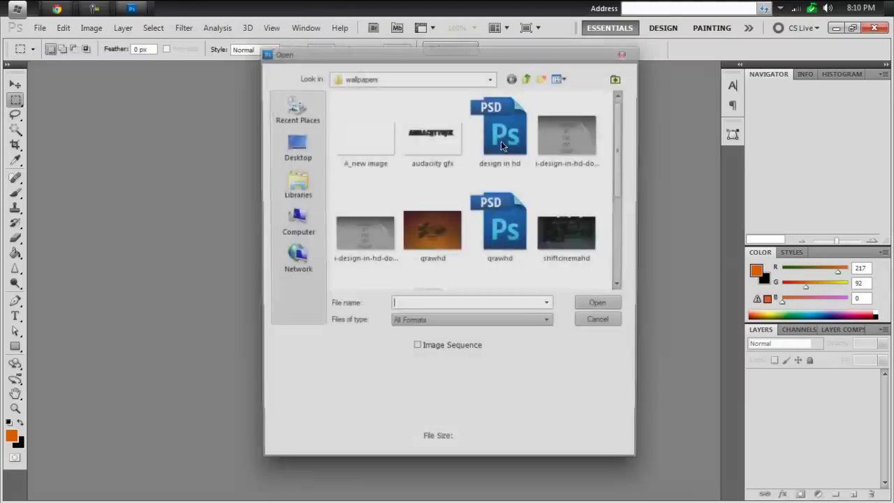
click(528, 77)
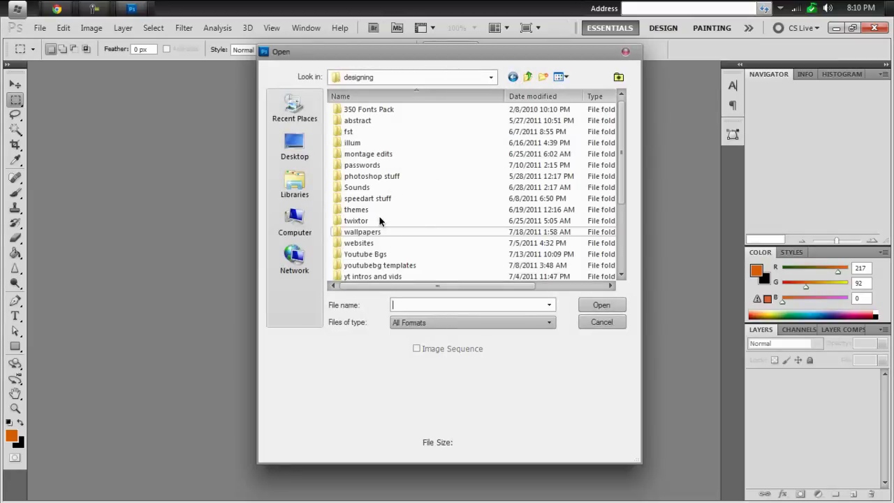
scroll(383, 217, down, 2)
double_click(422, 199)
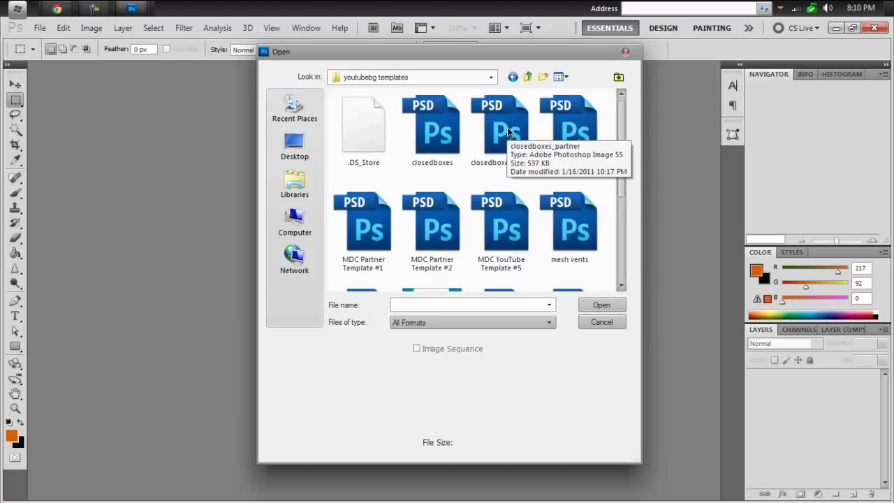
scroll(359, 180, down, 2)
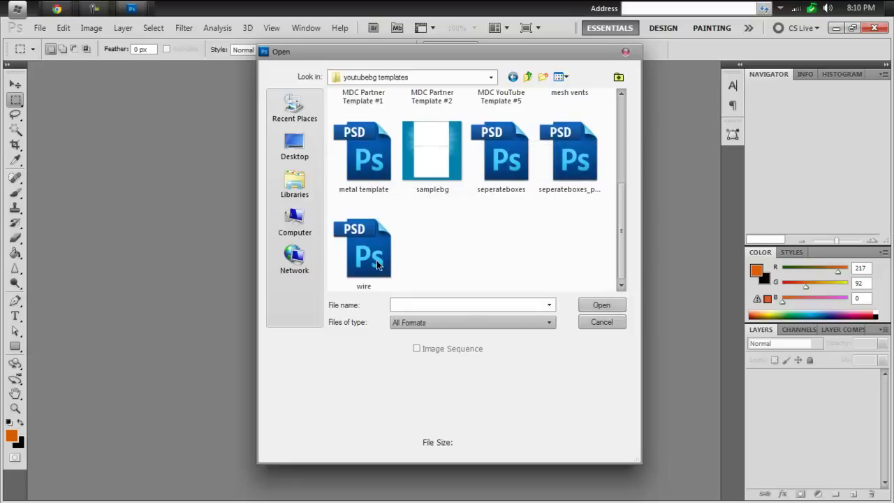
click(366, 162)
double_click(367, 158)
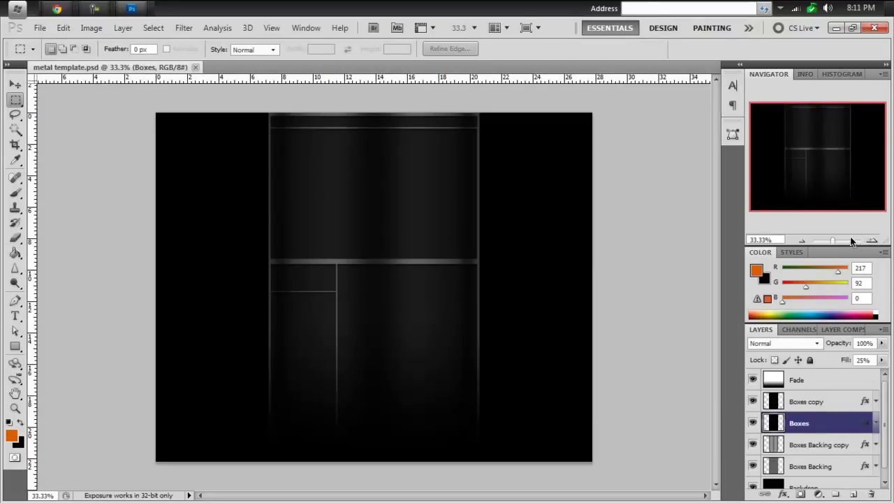
- Resize the canvas to 1600 × 1600 pixels, accepting the clipping warning
key(ctrl+alt+c)
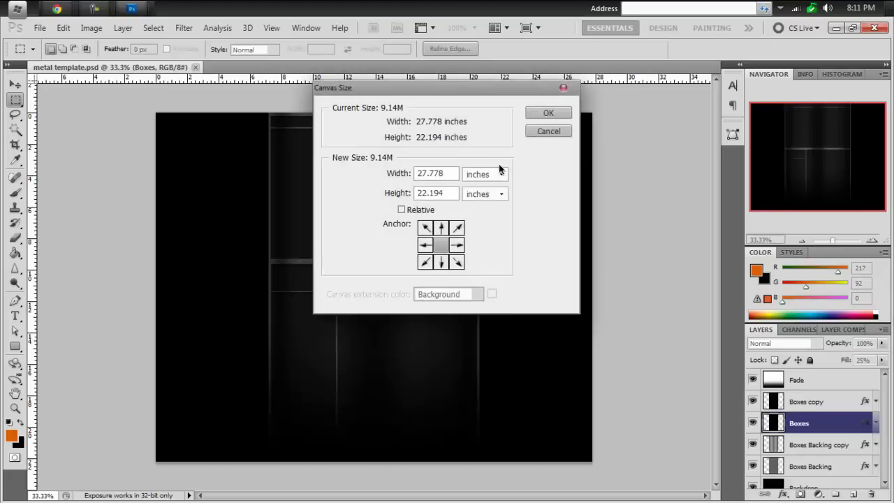
click(499, 173)
click(479, 196)
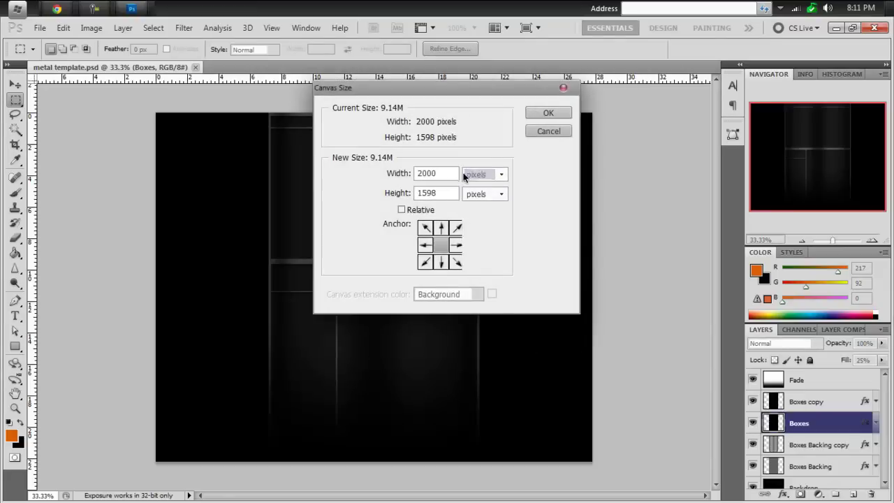
click(463, 176)
click(426, 173)
double_click(426, 173)
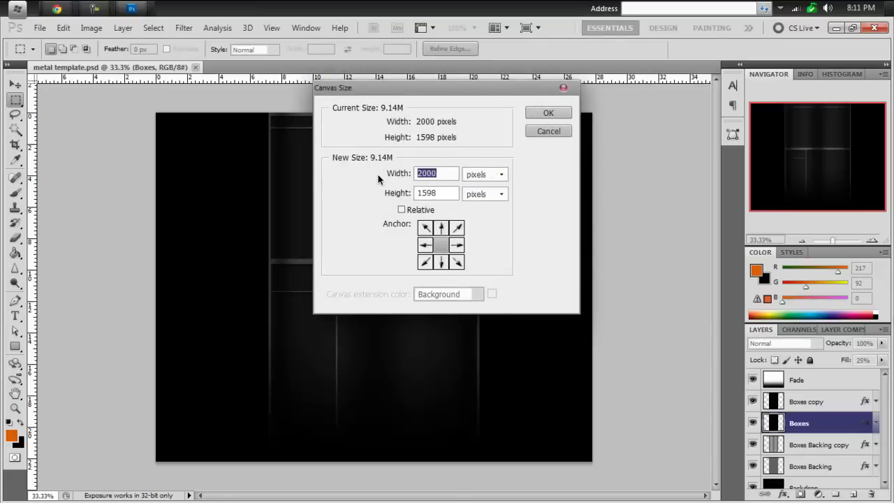
text(1600)
key(Tab)
key(Tab)
text(16)
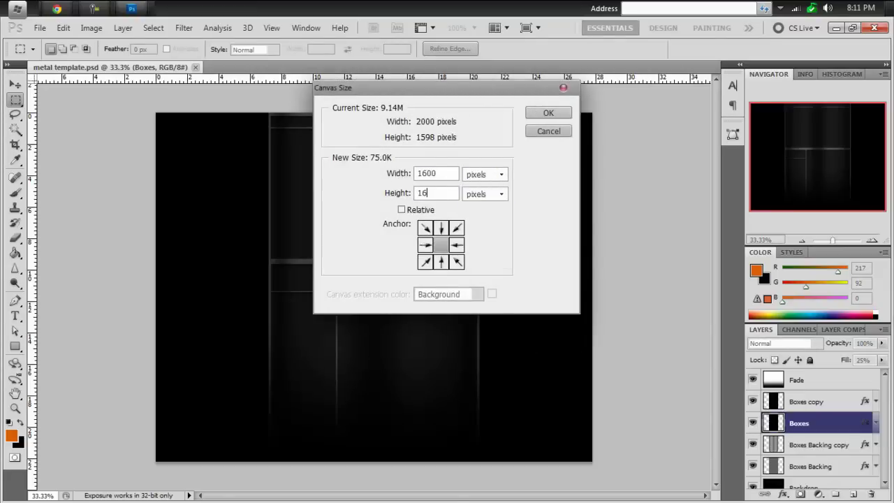
text(00)
key(Return)
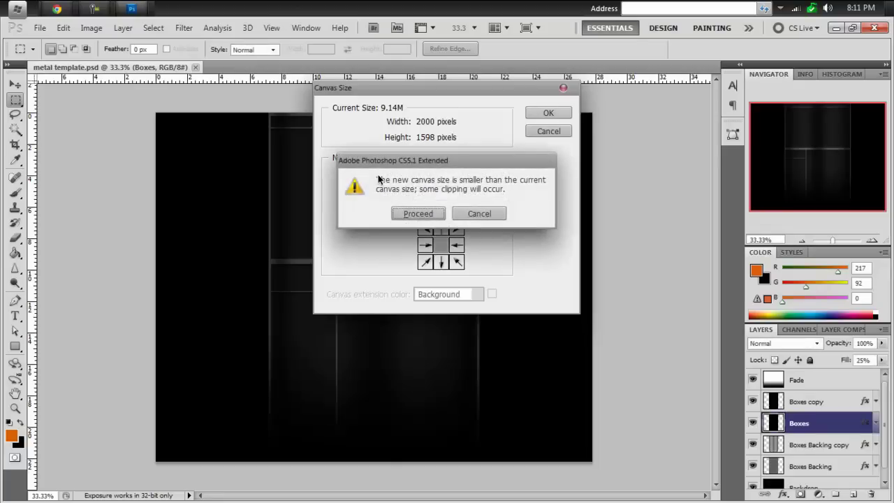
key(Return)
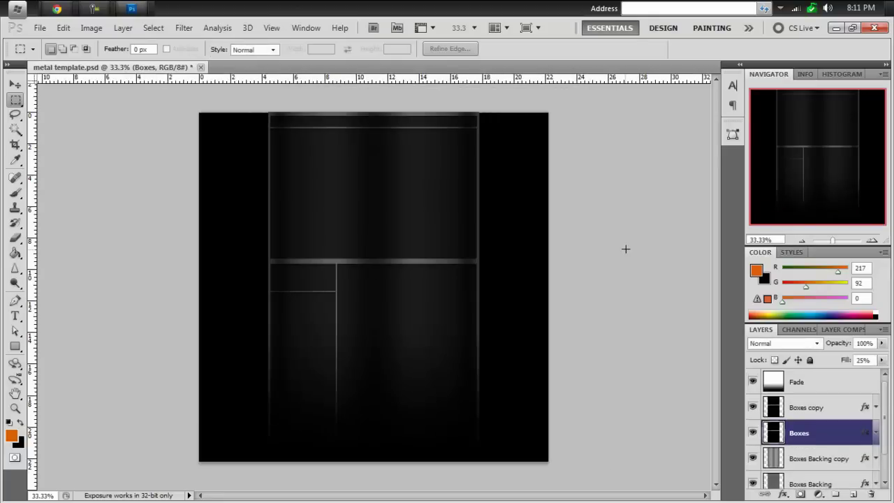
- Switch to the Move tool and view the image's top edge at 50% zoom
key(v)
click(877, 242)
scroll(613, 241, up, 5)
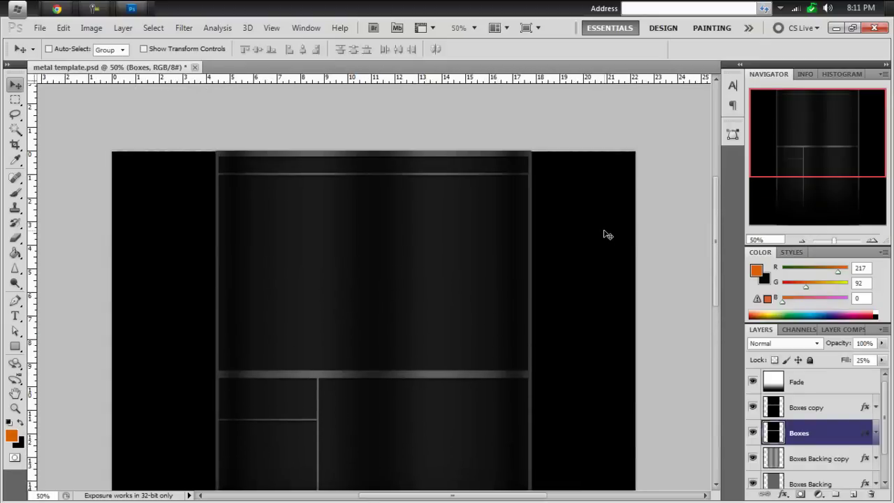
scroll(608, 236, down, 6)
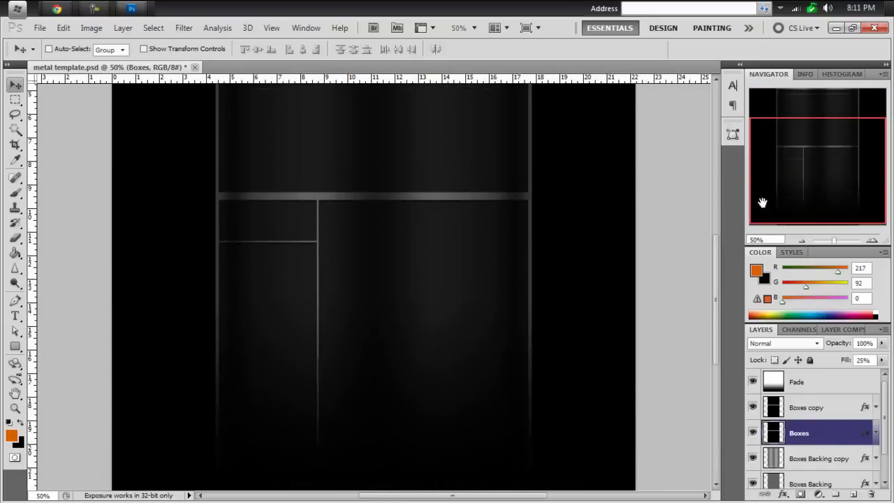
drag(762, 203, 816, 105)
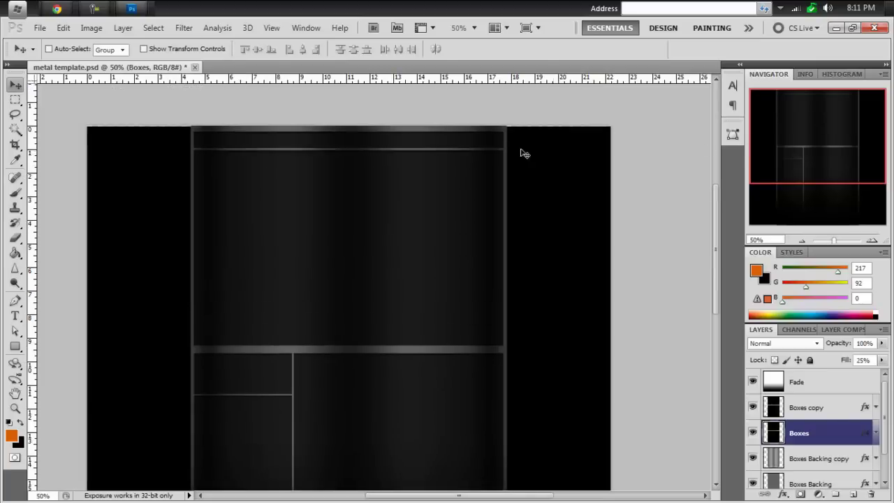
- On the YouTube channel page, show the advanced Themes and Colors options
click(57, 8)
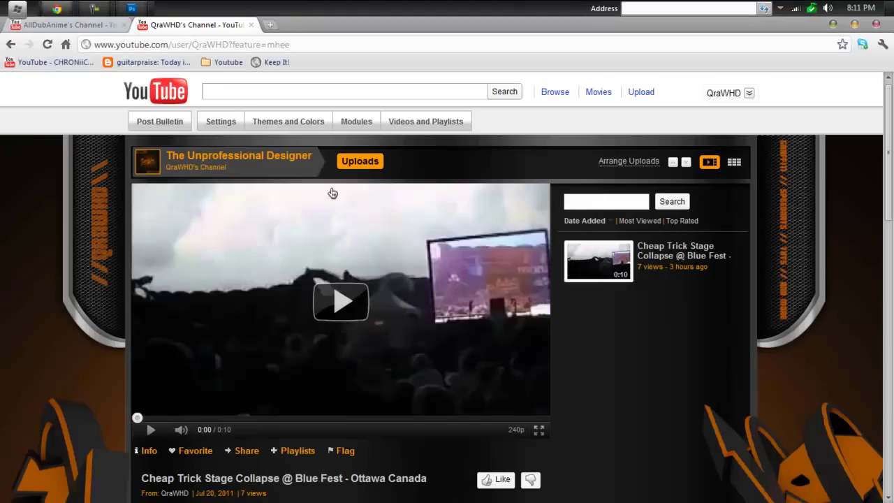
scroll(90, 214, down, 7)
scroll(62, 297, up, 2)
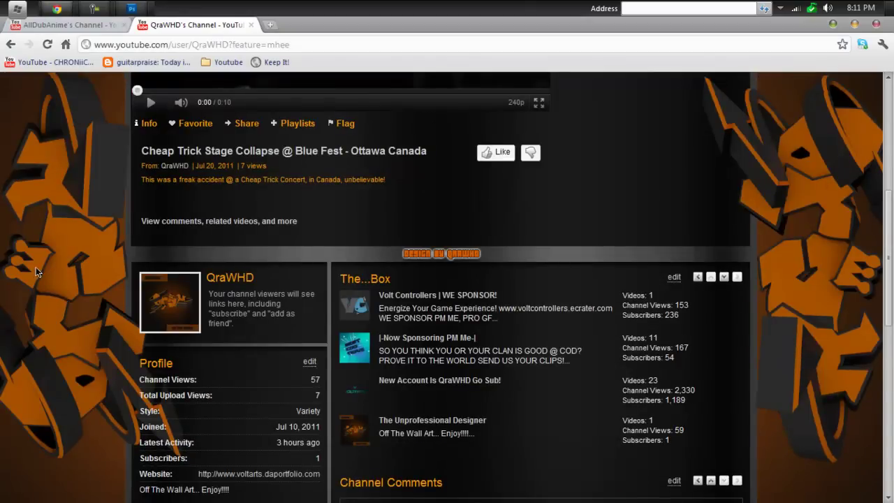
scroll(35, 267, up, 5)
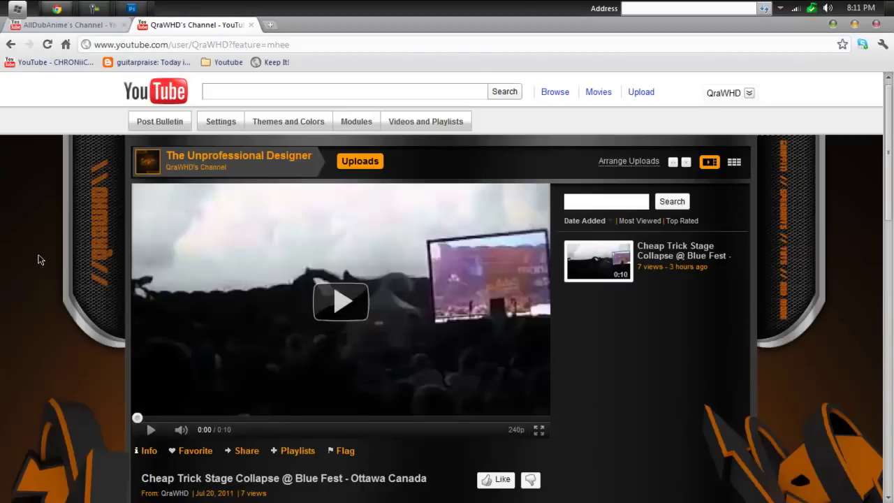
click(293, 122)
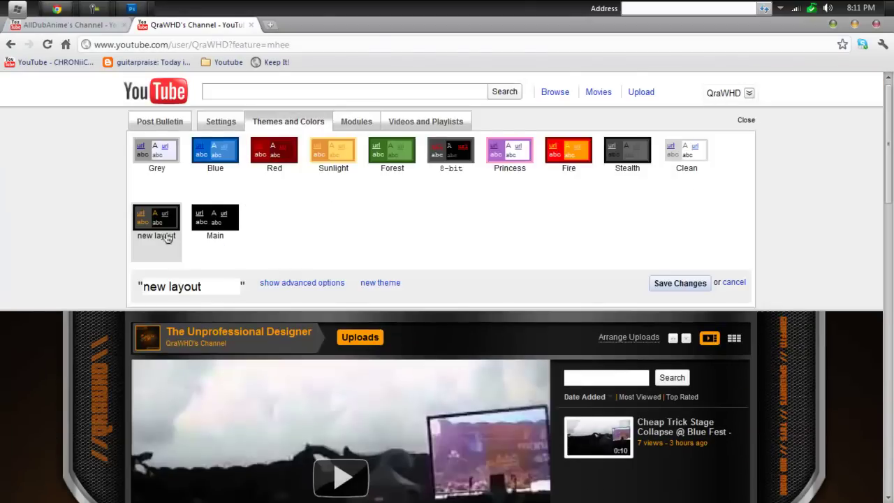
click(298, 283)
scroll(215, 311, down, 2)
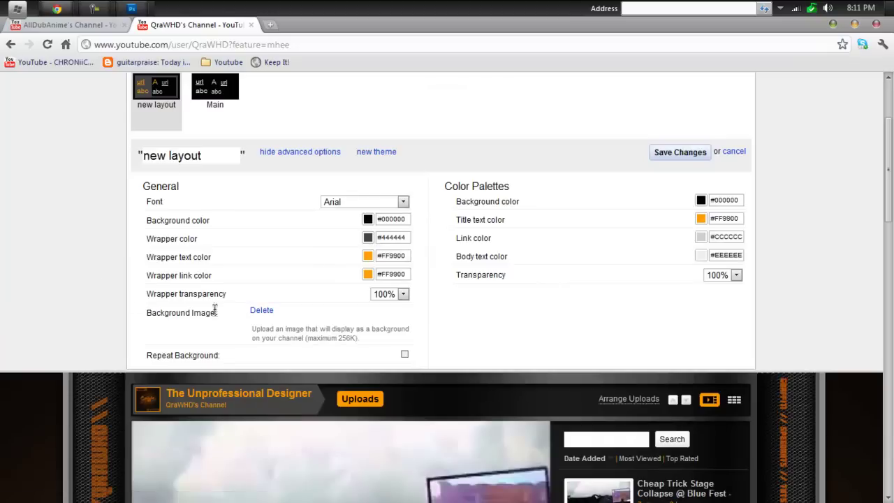
drag(310, 337, 350, 339)
click(354, 339)
- Delete the current background and upload new-layout from designing > Youtube Bgs > qrawhd
click(262, 312)
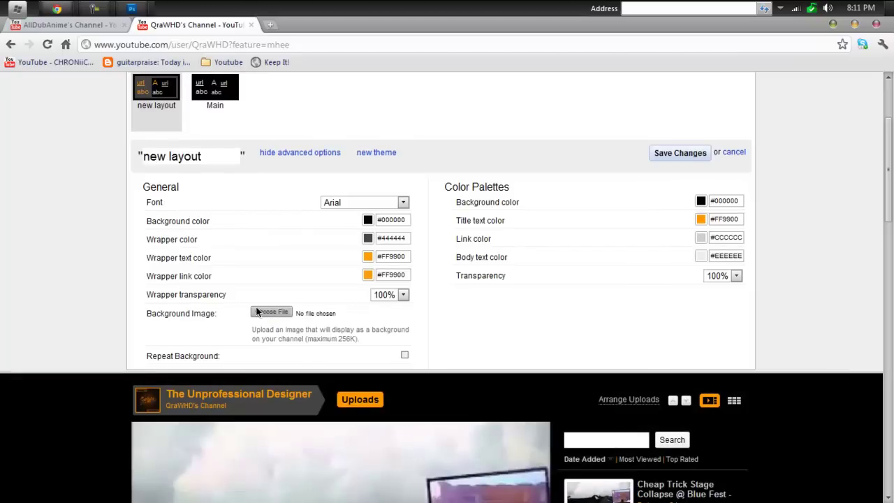
click(271, 311)
scroll(237, 152, down, 5)
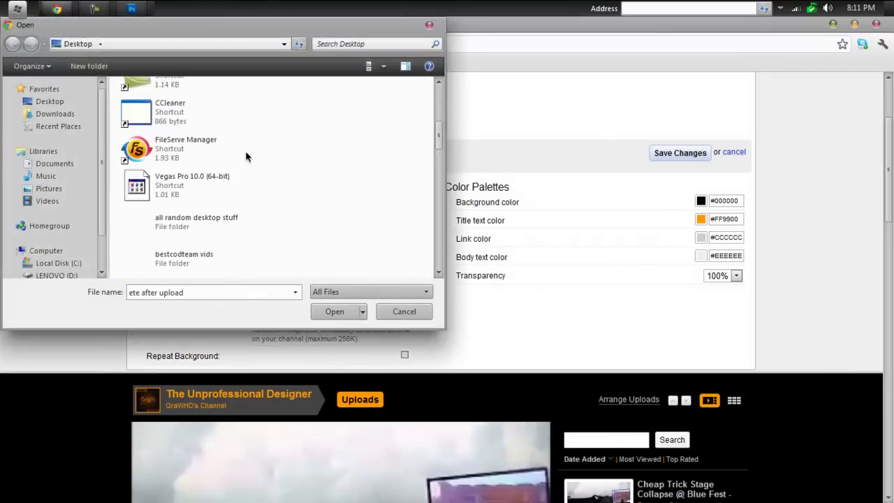
double_click(193, 187)
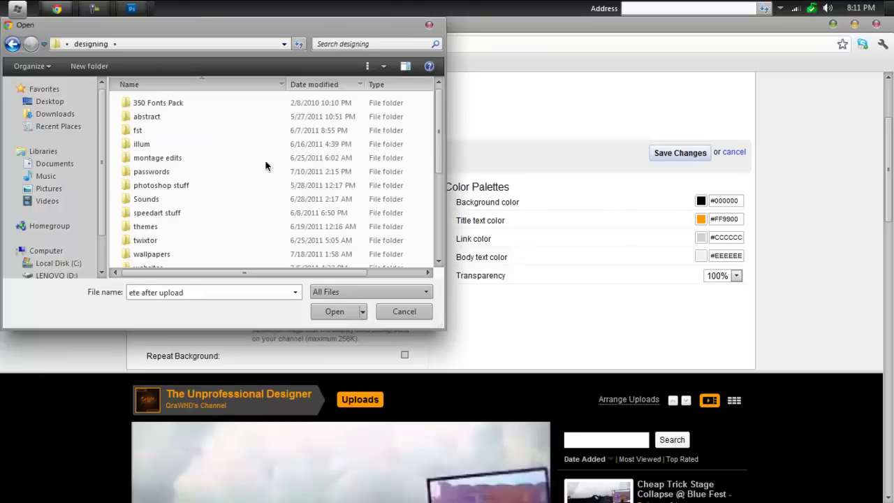
scroll(210, 189, down, 2)
double_click(155, 205)
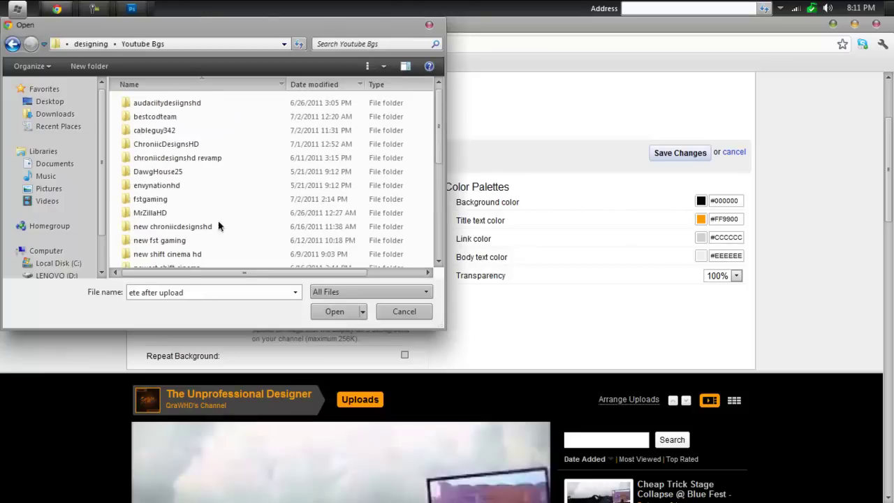
scroll(192, 192, down, 3)
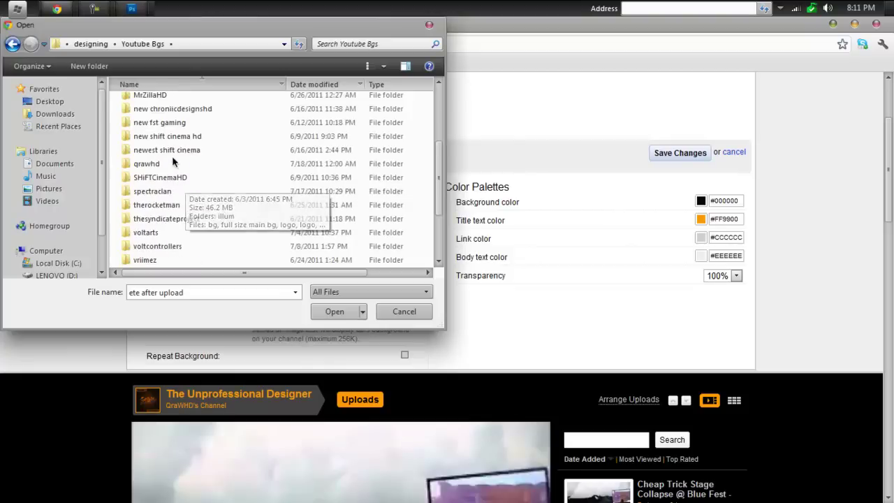
double_click(160, 165)
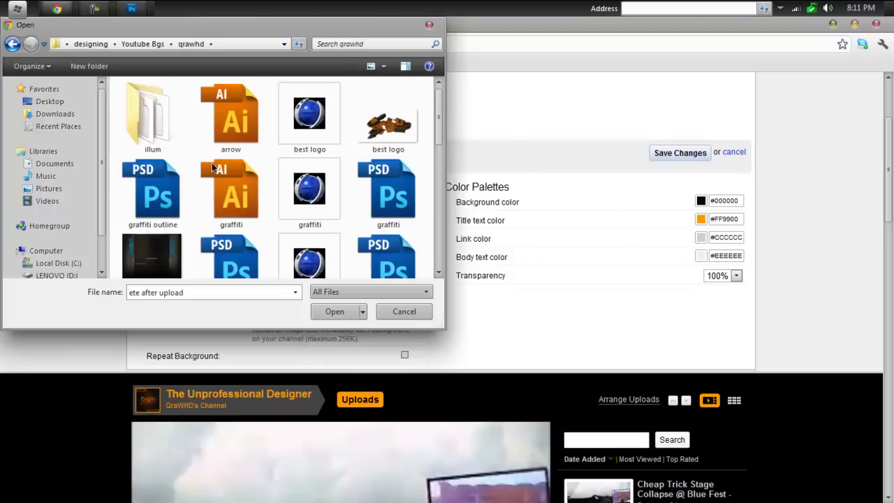
scroll(299, 130, down, 2)
scroll(154, 159, down, 5)
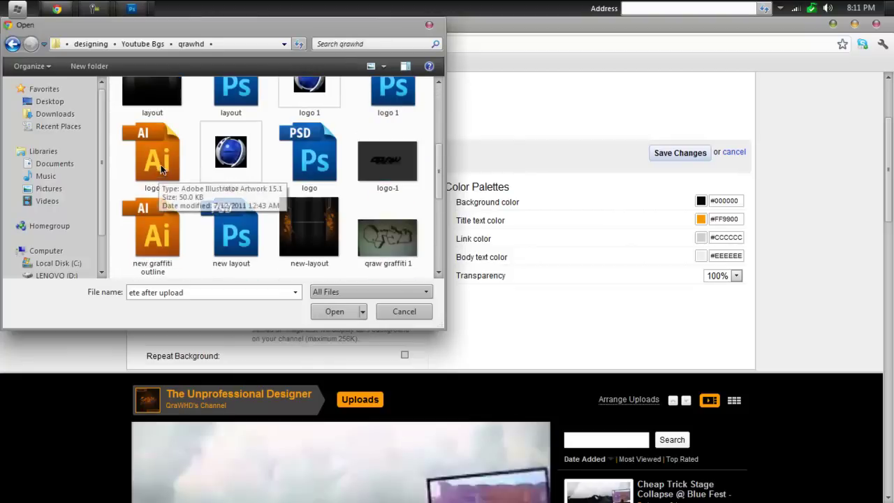
double_click(310, 145)
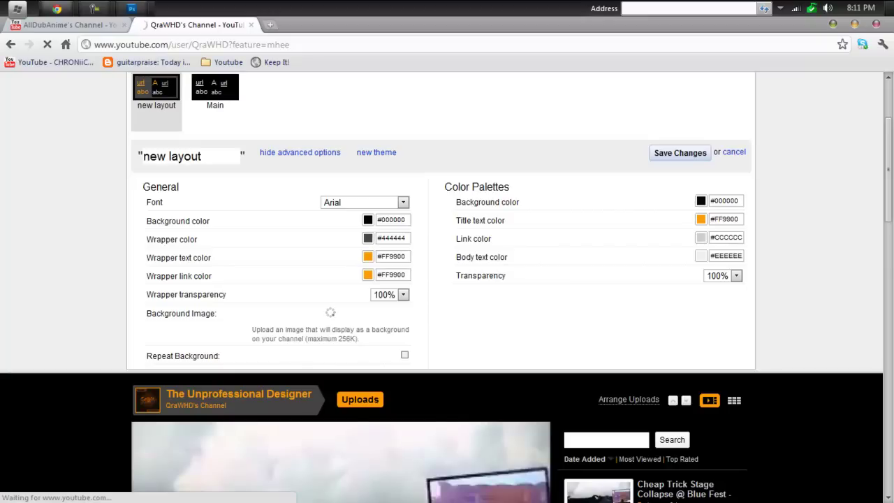
- Browse to designing > Youtube Bgs > qrawhd and confirm new-layout is 1600 × 1600
click(464, 459)
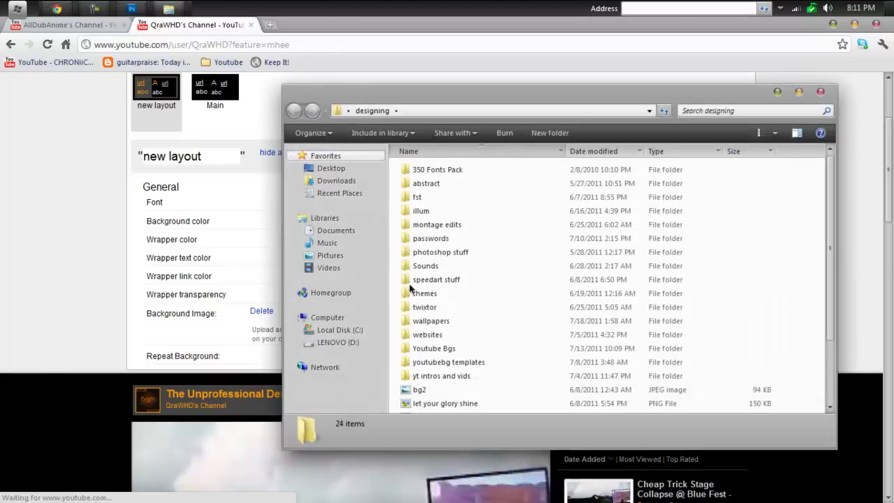
double_click(447, 350)
double_click(427, 348)
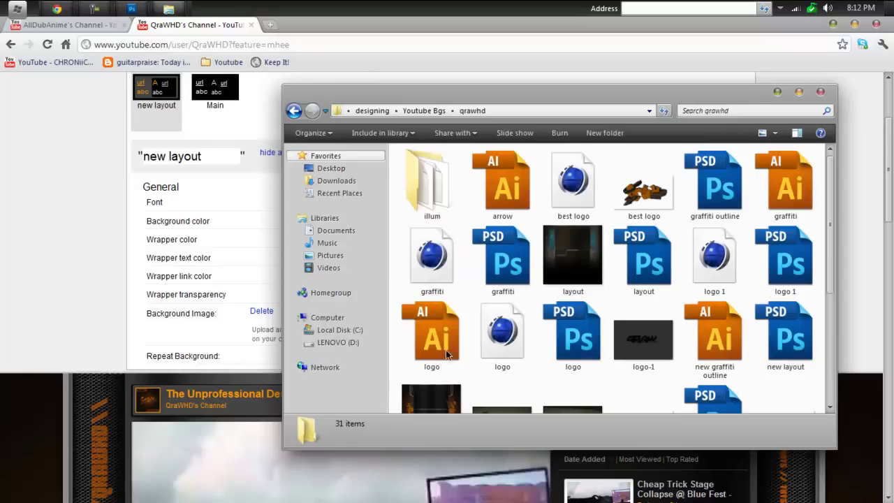
click(608, 325)
scroll(608, 325, down, 2)
click(438, 328)
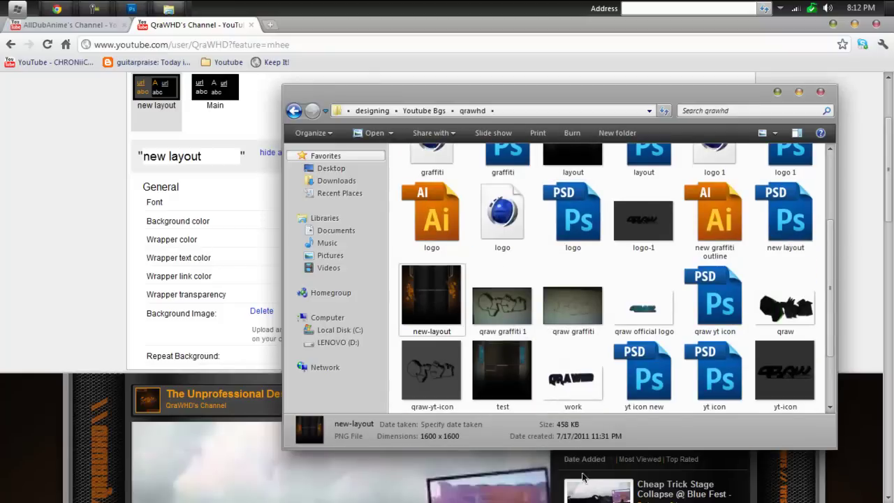
- Close the file window and save the channel's theme changes
click(820, 91)
double_click(348, 338)
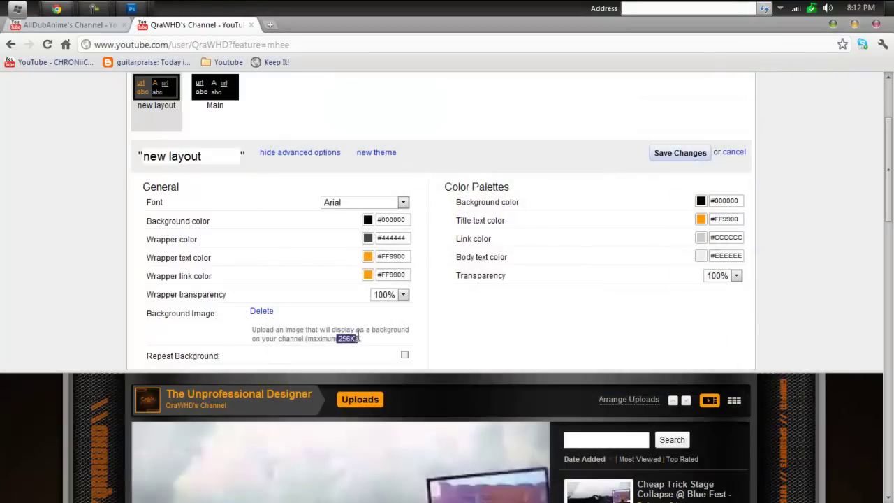
click(680, 153)
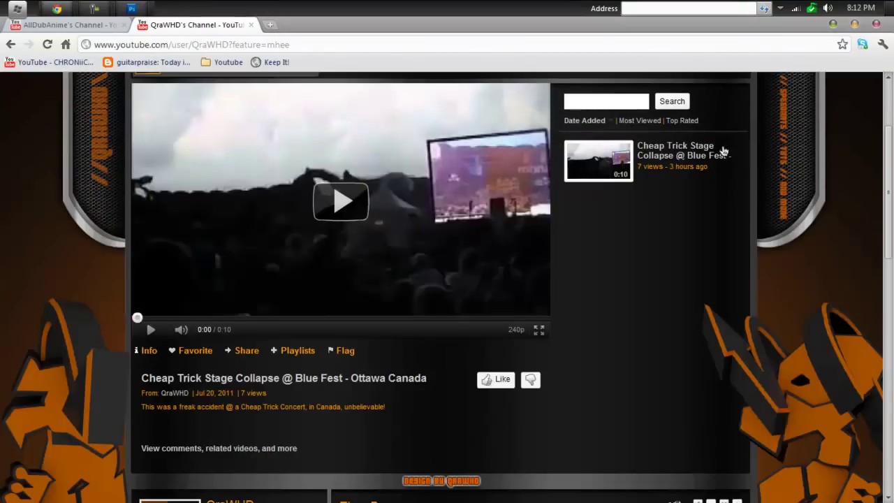
scroll(72, 246, down, 6)
scroll(73, 246, up, 8)
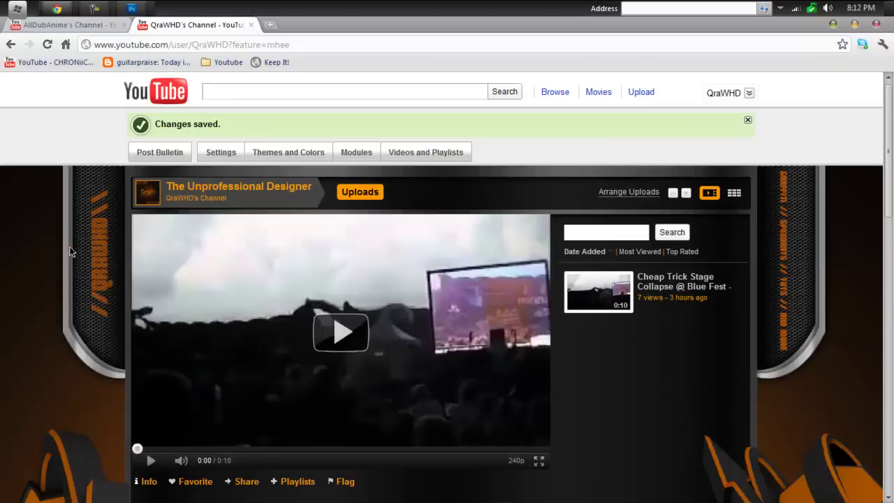
- Dismiss the YouTube notice, return to Photoshop and select the Backdrop layer
click(748, 121)
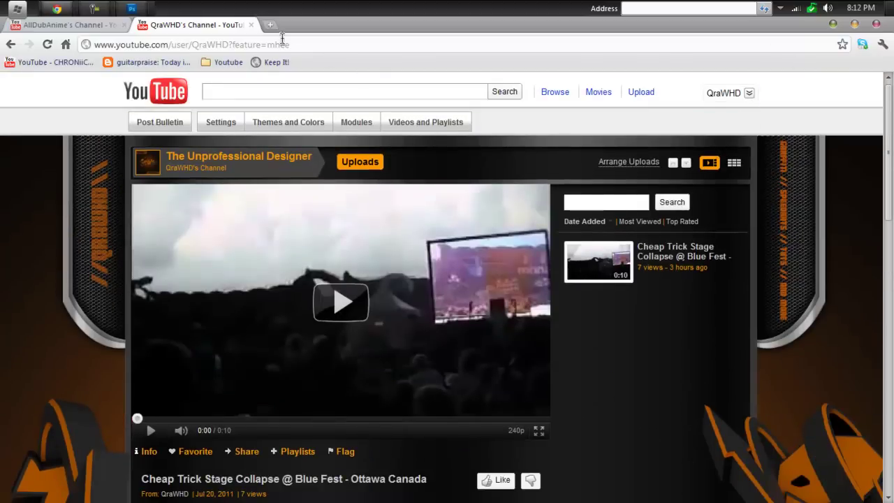
click(132, 10)
scroll(380, 222, down, 5)
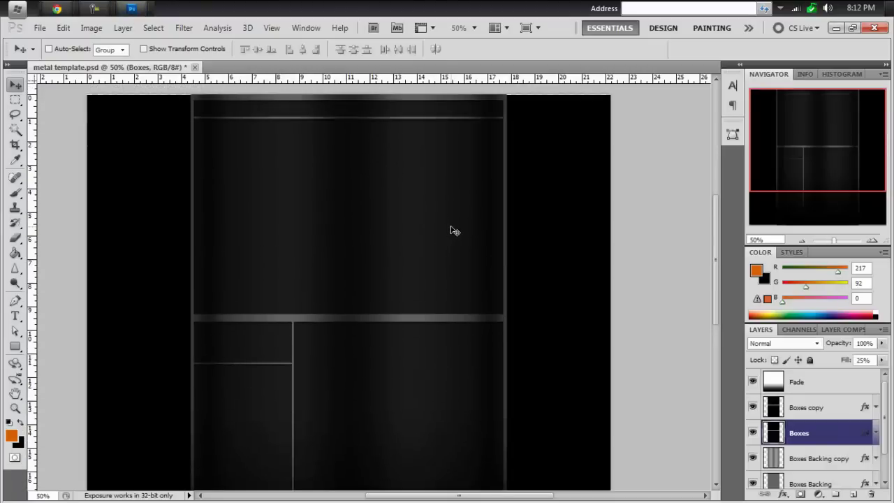
scroll(459, 221, down, 3)
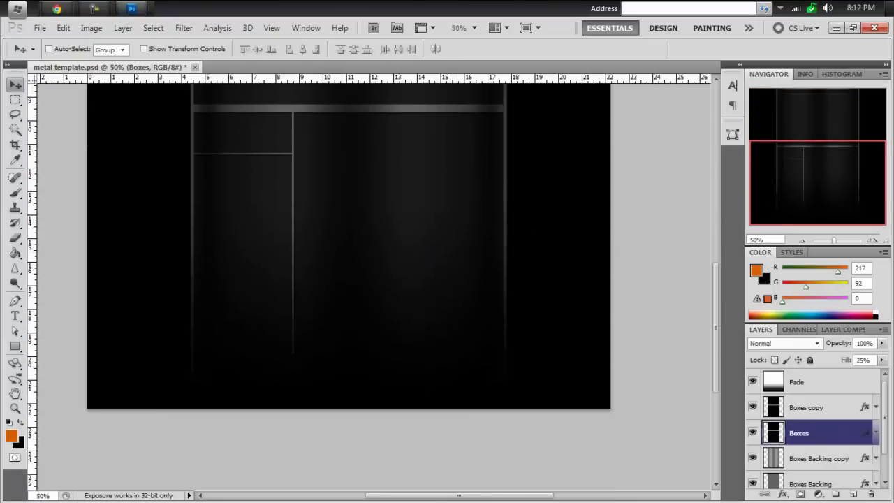
scroll(669, 316, up, 5)
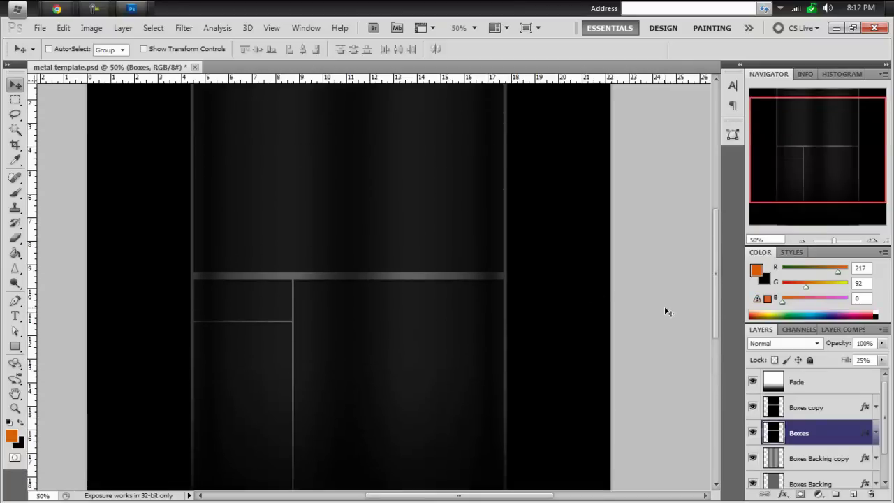
scroll(664, 306, up, 2)
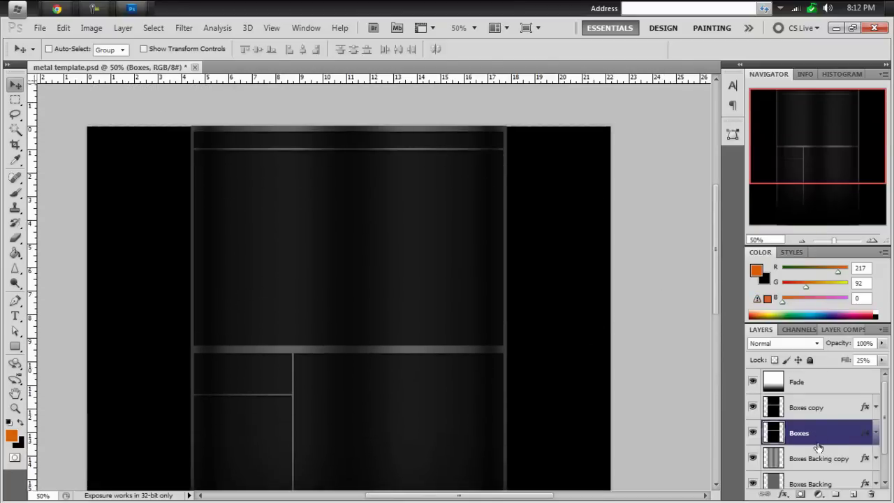
click(833, 391)
click(828, 408)
scroll(828, 405, down, 1)
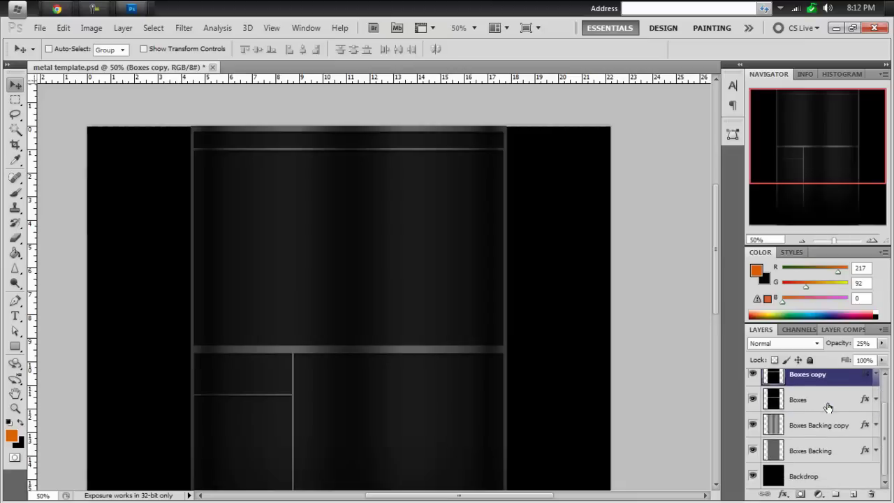
click(827, 475)
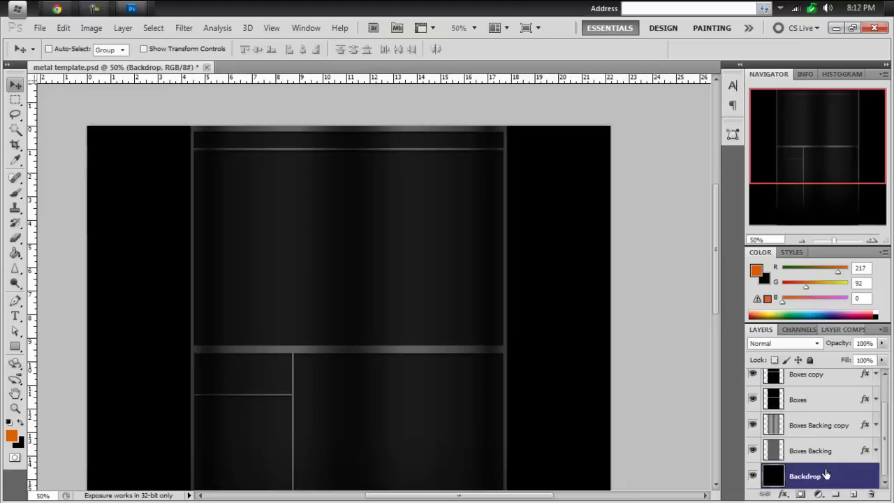
scroll(601, 190, down, 5)
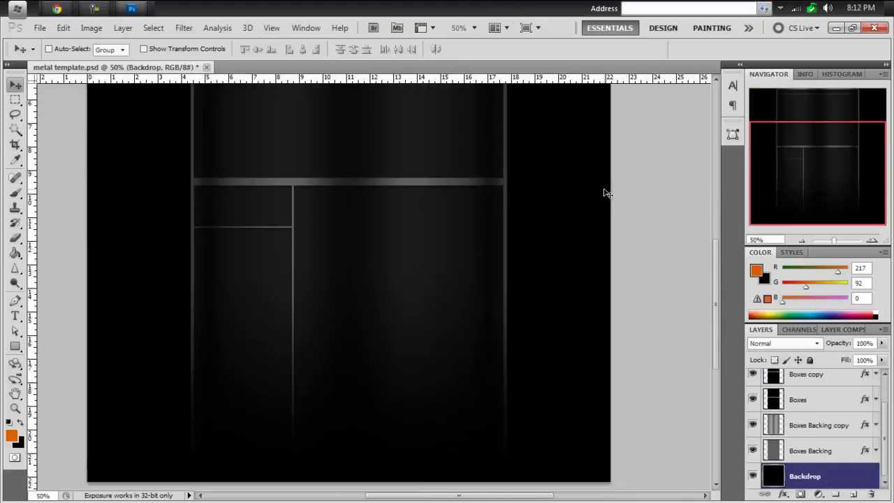
- Save the template under a new name and zoom out to the whole canvas
click(41, 28)
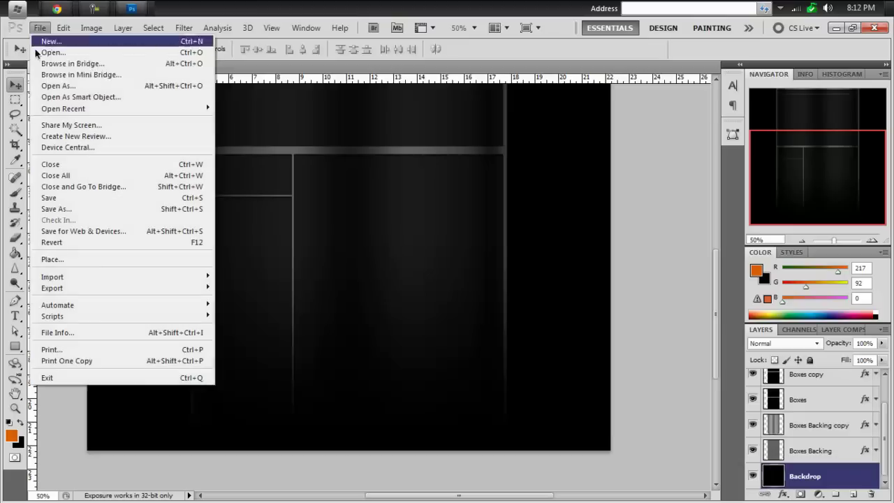
click(103, 207)
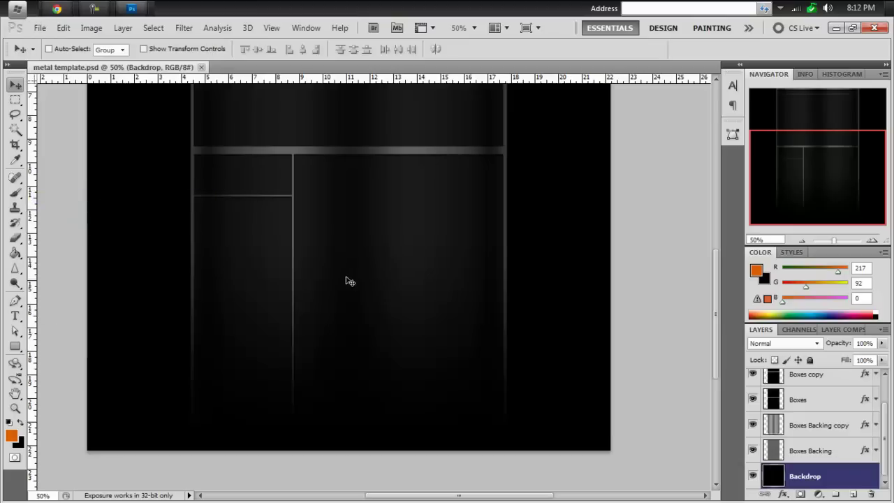
scroll(342, 251, up, 5)
scroll(419, 250, up, 1)
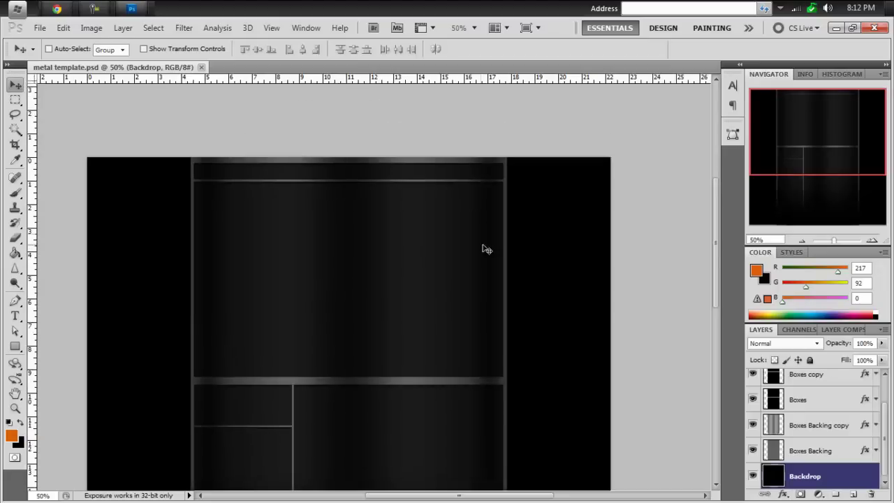
scroll(527, 259, down, 5)
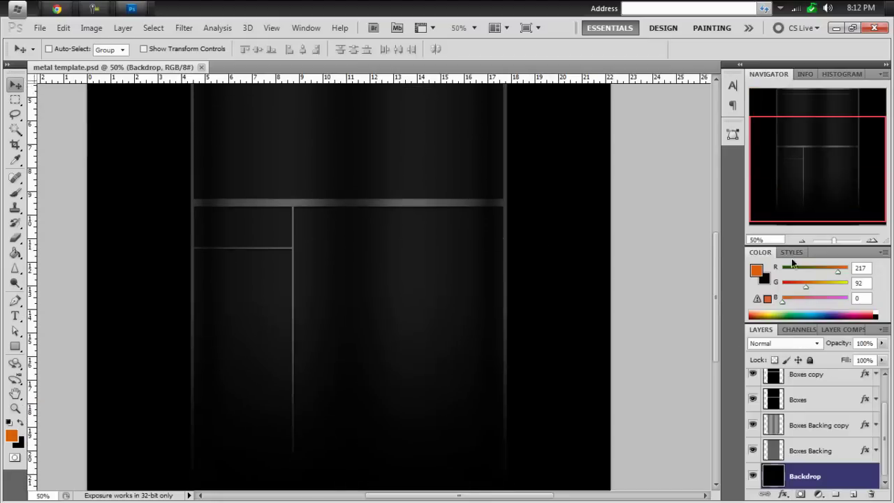
click(803, 241)
- Set the brush to 1399 px with 0% hardness
key(g)
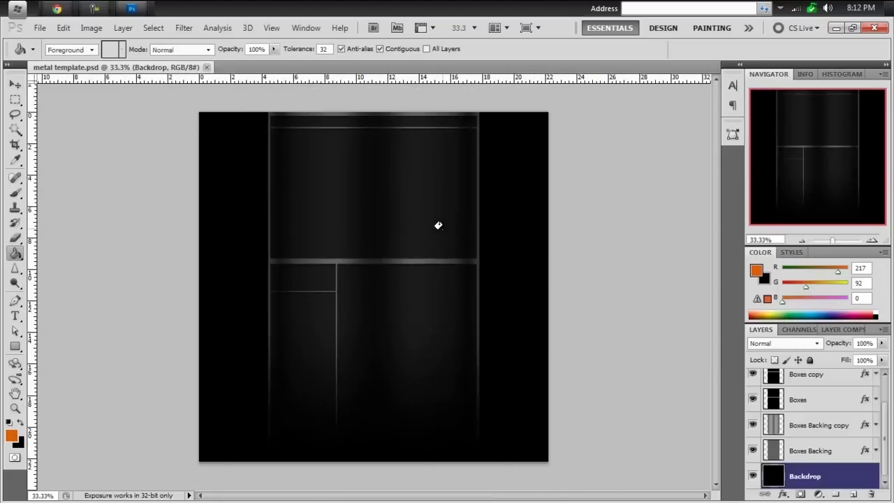
key(b)
click(67, 49)
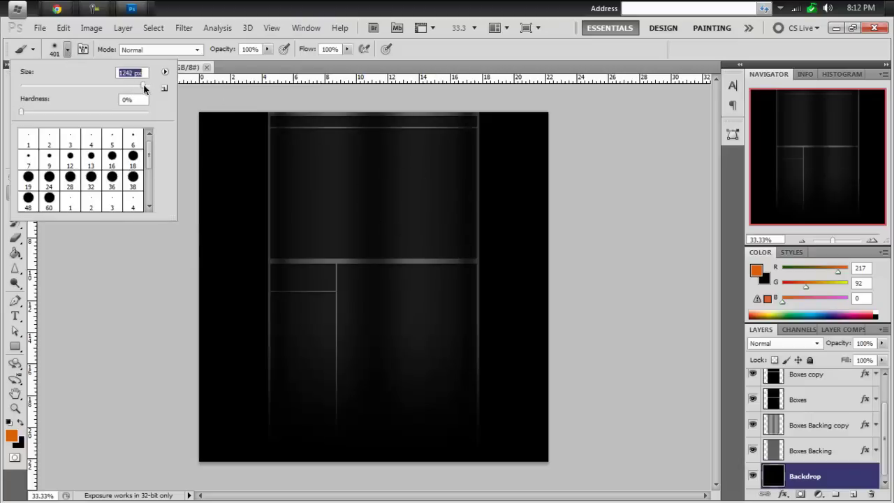
drag(144, 85, 145, 86)
drag(145, 85, 146, 85)
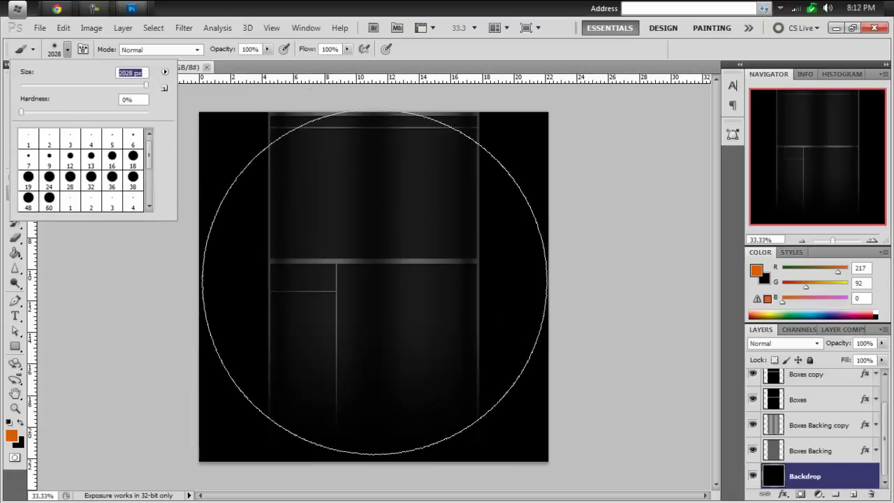
click(141, 85)
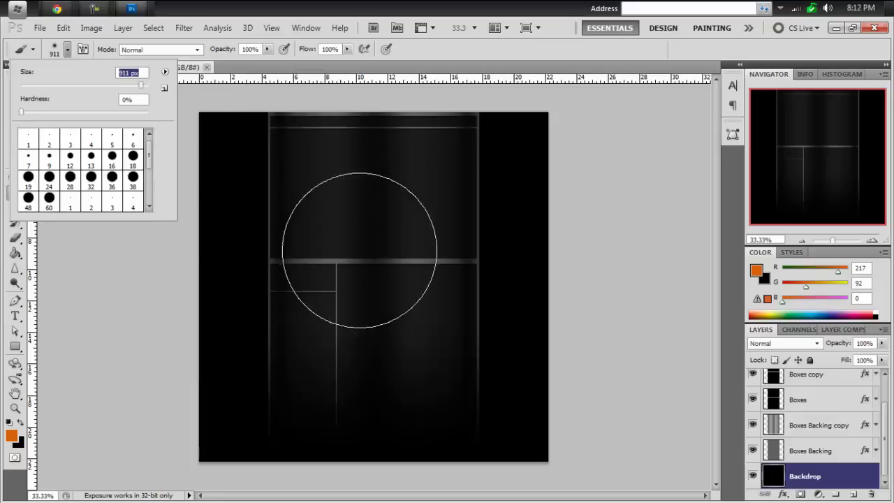
drag(143, 83, 143, 83)
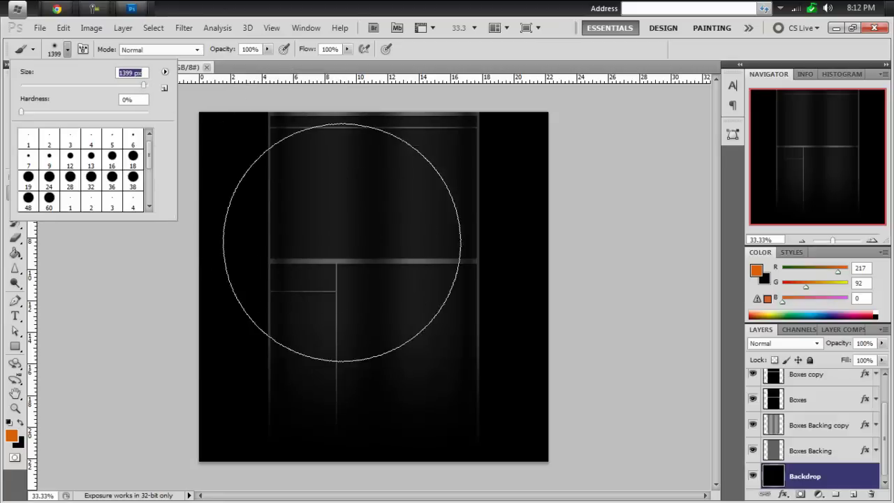
key(Return)
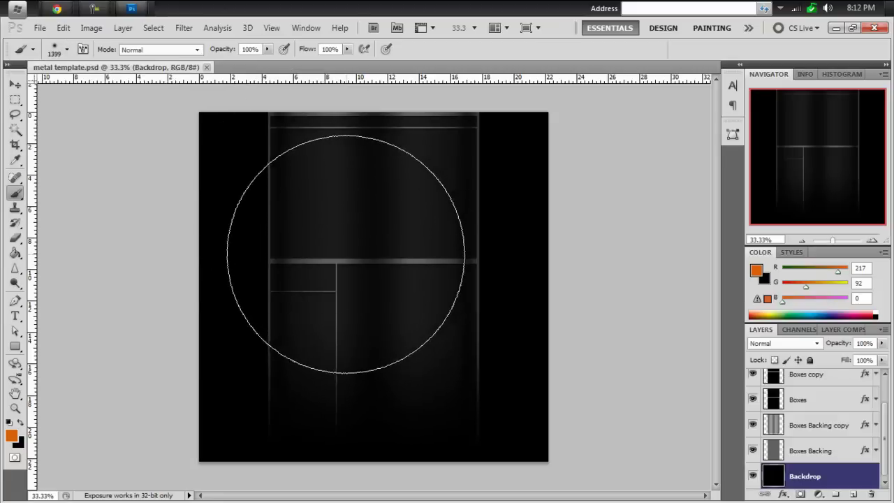
- Set the foreground colour to pure red (ff0000)
click(11, 434)
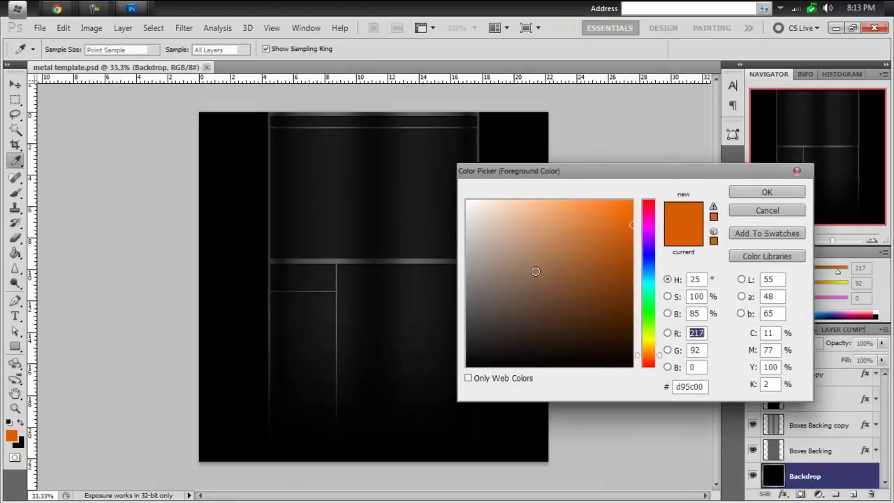
drag(641, 282, 649, 200)
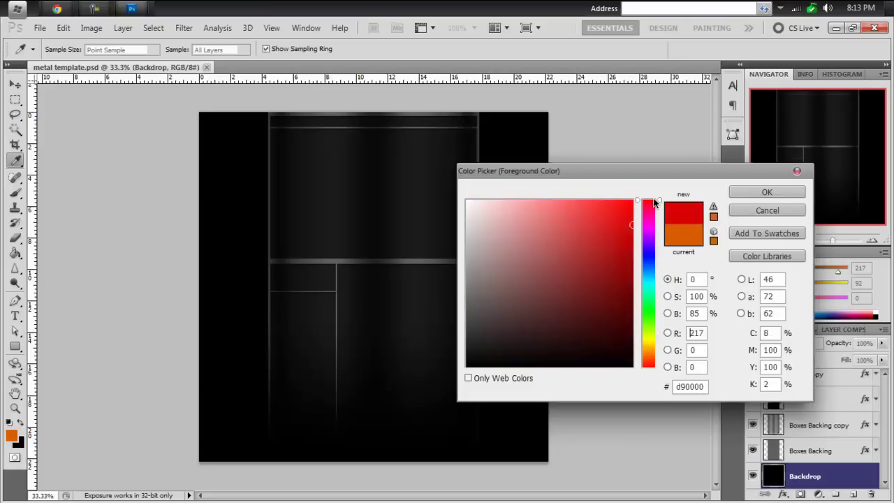
click(617, 211)
click(633, 200)
key(Return)
key(b)
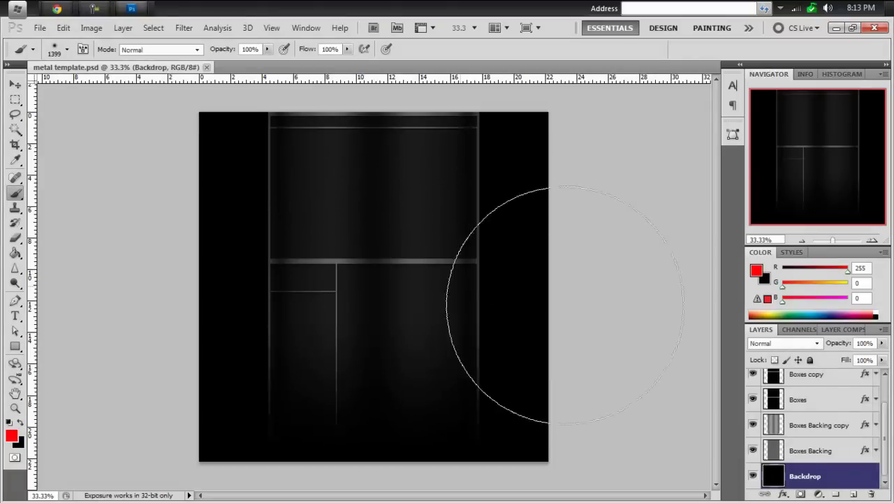
- Add Layer 1 above Backdrop and paint a soft red glow on both canvas sides
click(854, 494)
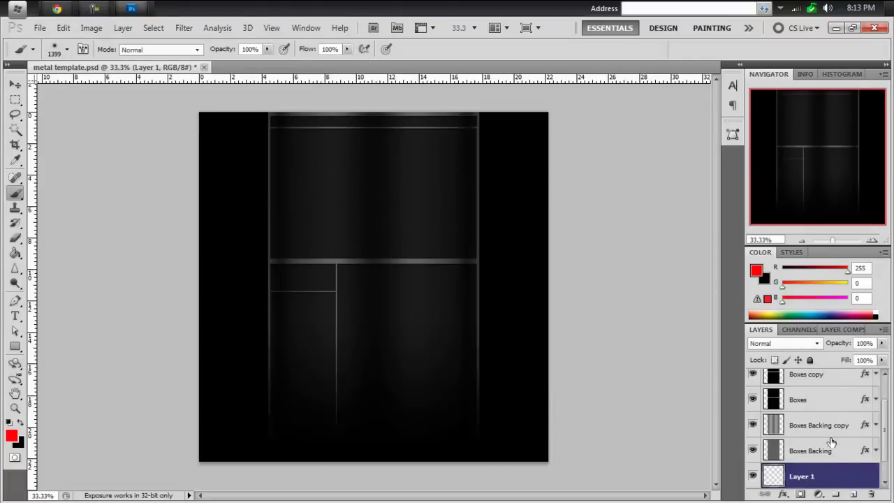
scroll(792, 430, down, 1)
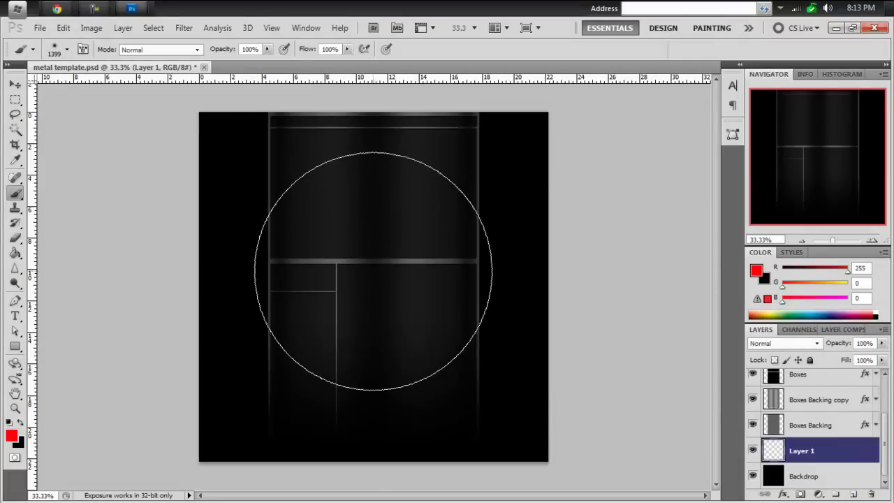
click(375, 274)
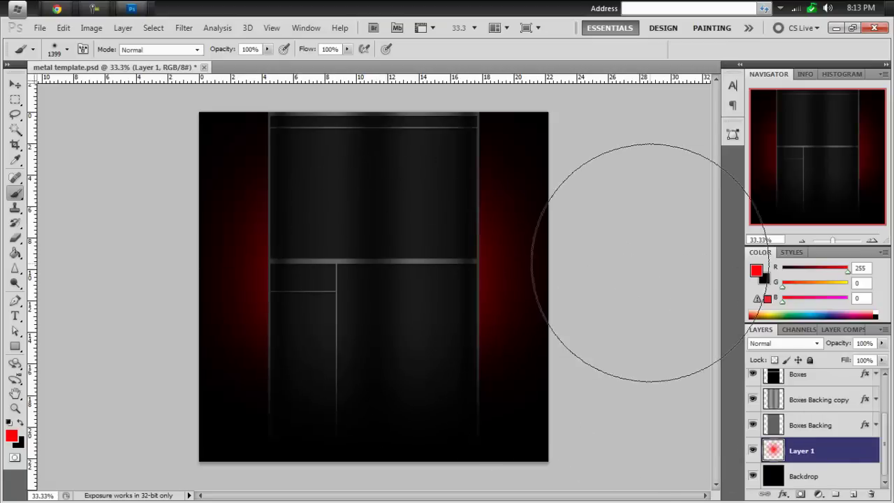
key(v)
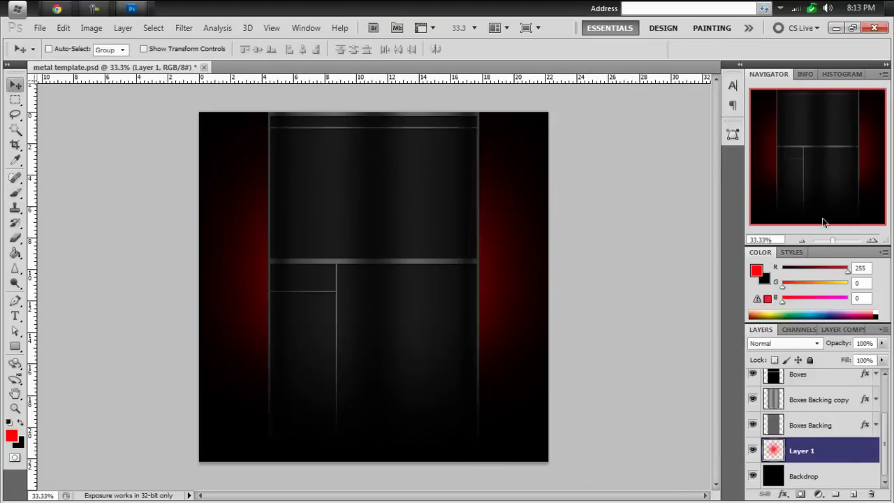
click(872, 240)
mouse_move(845, 162)
mouse_down()
mouse_move(828, 153)
mouse_move(839, 178)
mouse_move(842, 160)
mouse_up()
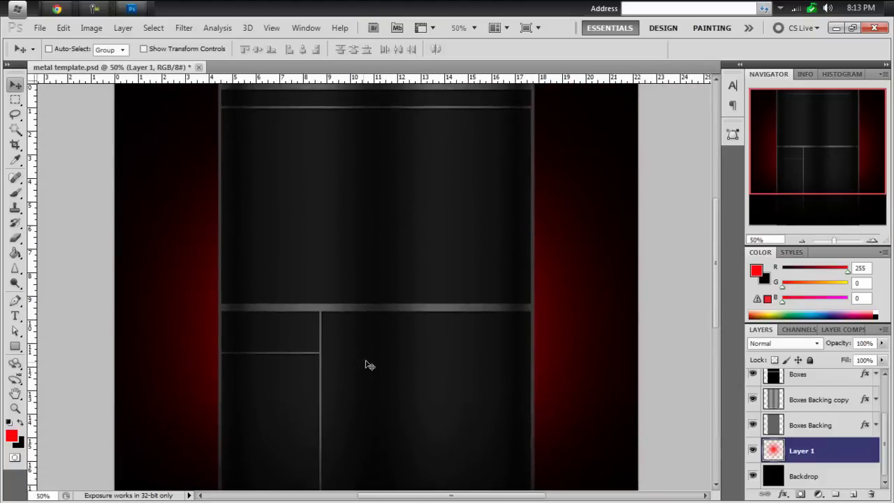
scroll(854, 469, up, 2)
- Select the Fade through Backdrop layers and create a new layer group
click(830, 383)
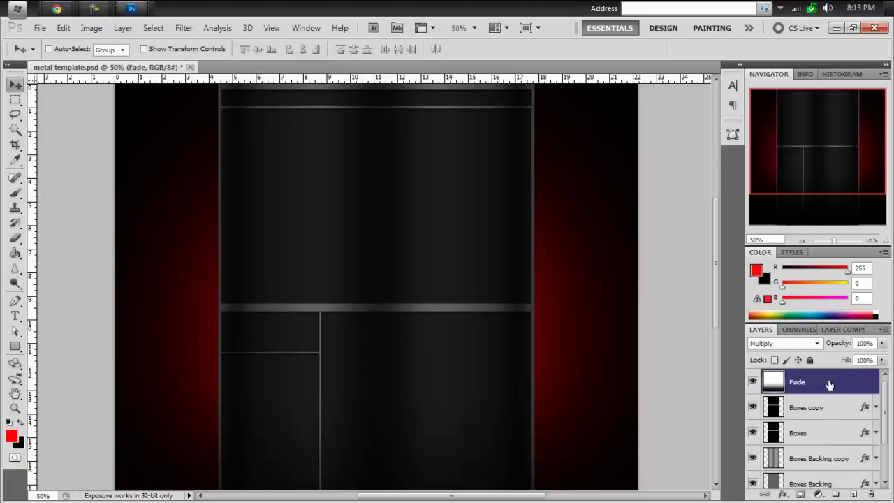
scroll(829, 384, down, 2)
shift+click(830, 427)
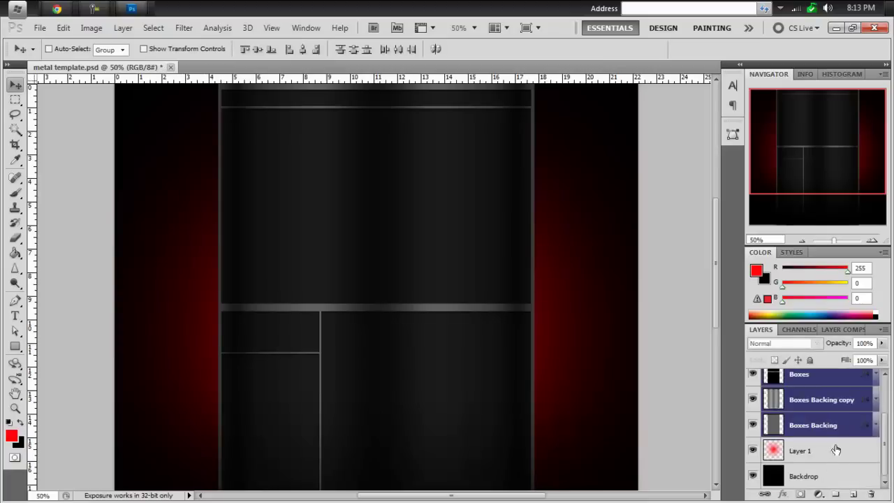
click(835, 480)
key(super)
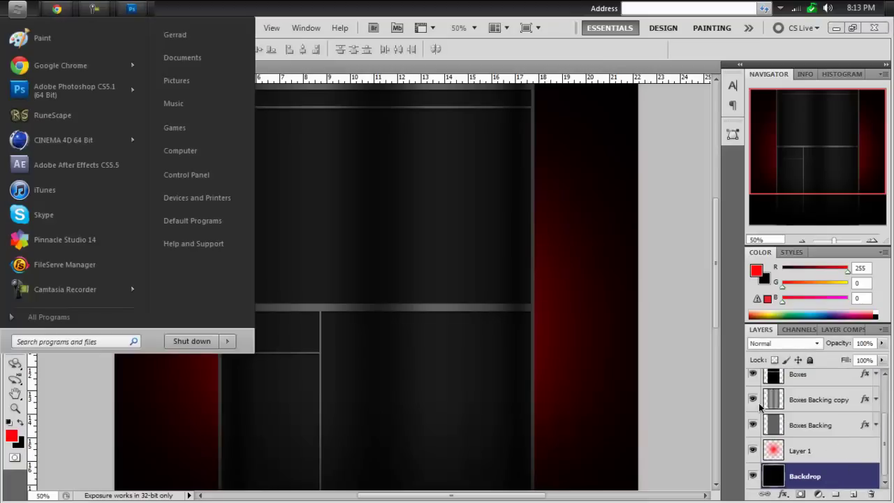
text(z)
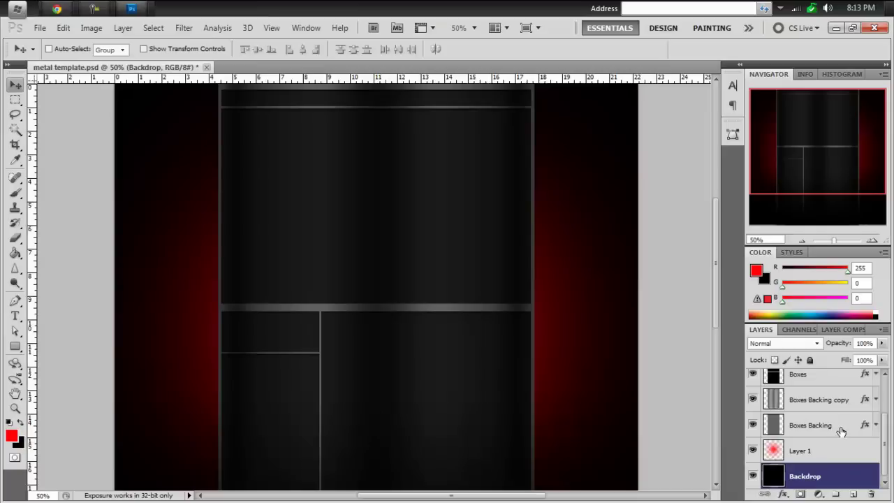
click(843, 431)
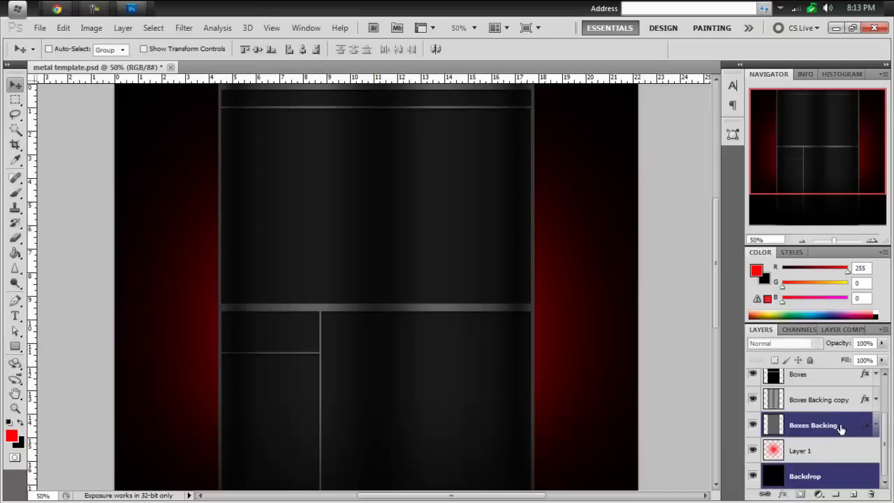
scroll(842, 427, up, 2)
shift+click(835, 381)
scroll(833, 379, down, 2)
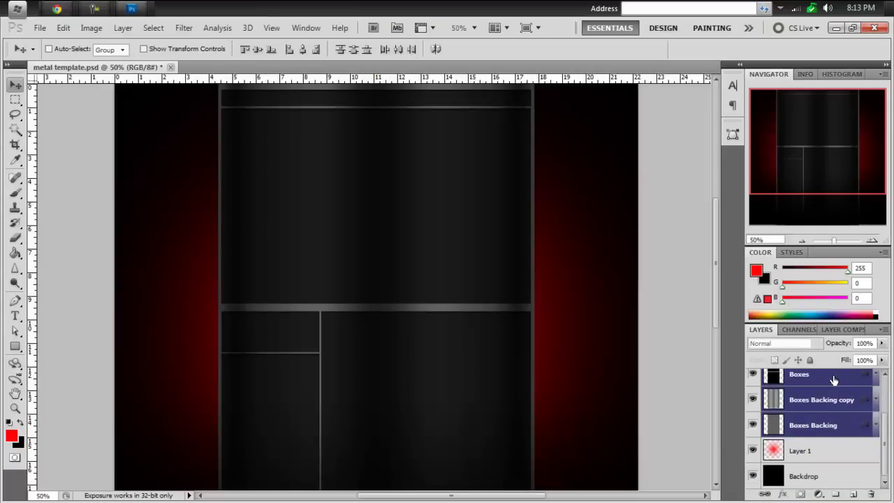
ctrl+click(832, 485)
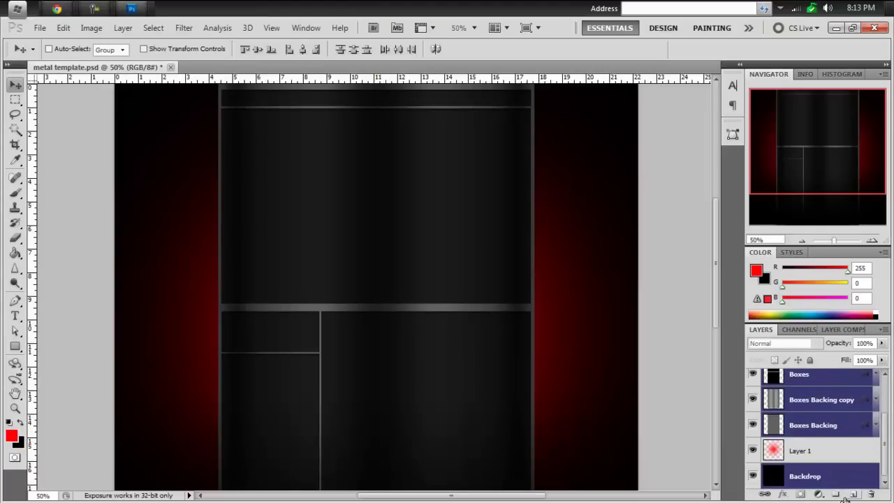
click(836, 494)
- Reselect the Fade, Boxes, Boxes Backing and Backdrop layers together
click(835, 409)
scroll(833, 447, down, 2)
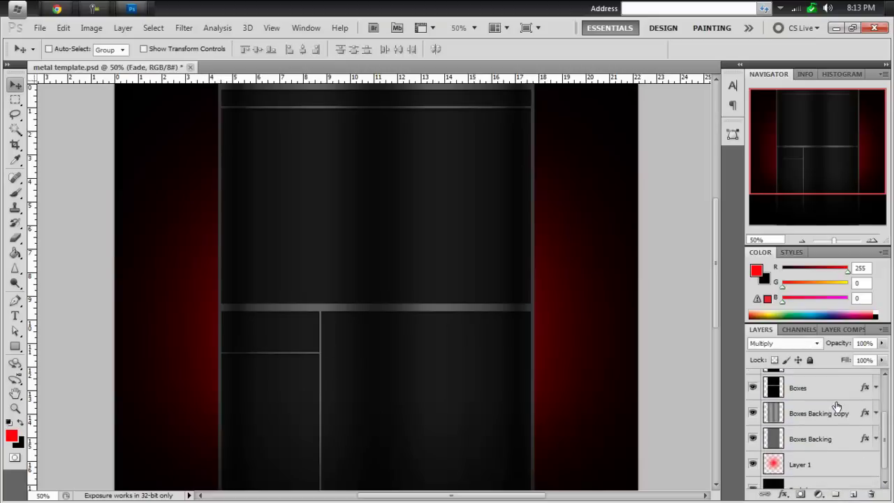
shift+click(822, 433)
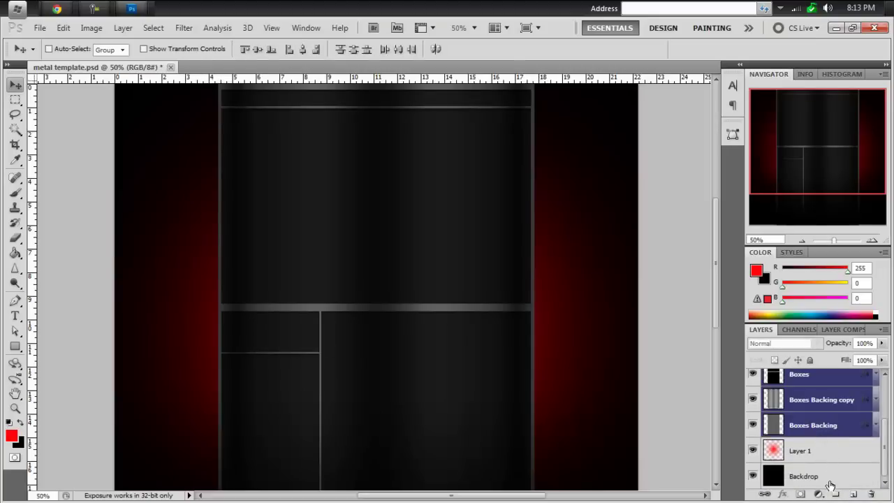
ctrl+click(830, 486)
scroll(831, 433, up, 3)
- Move the layers into Group 1, rename it 'keeptop', and delete Layer 1
drag(832, 417, 838, 376)
click(767, 377)
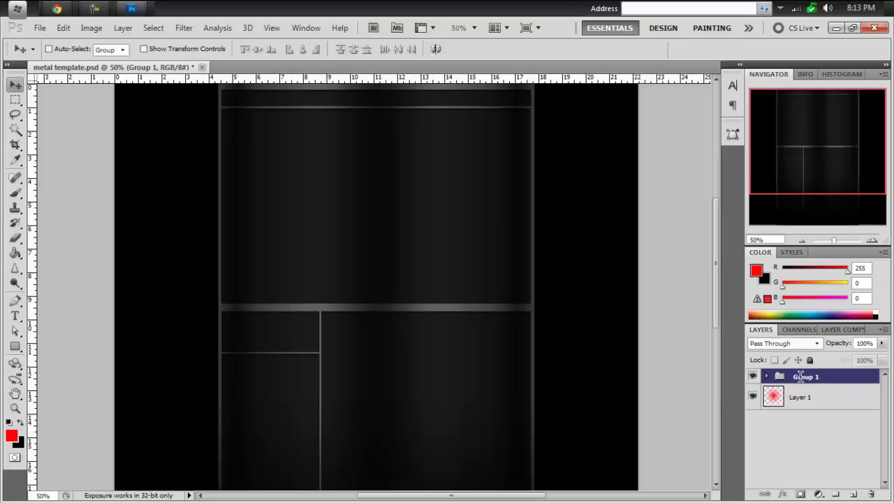
double_click(801, 376)
text(keeptop)
key(Return)
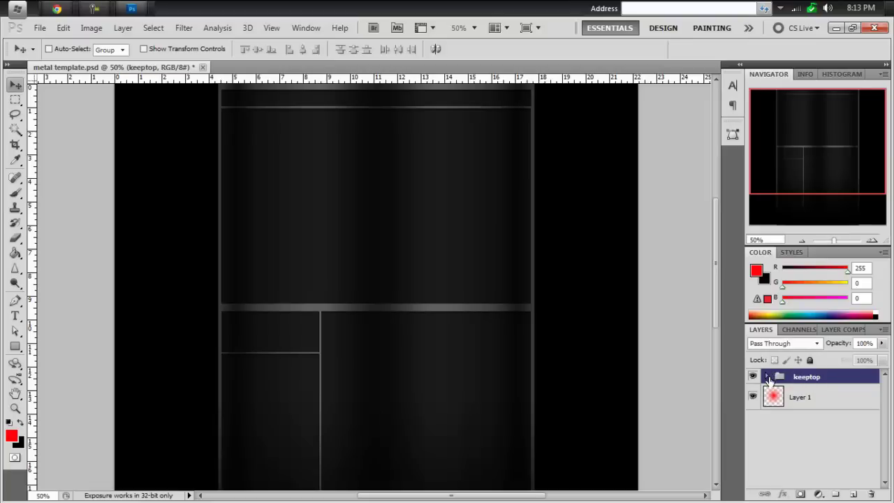
drag(800, 399, 821, 374)
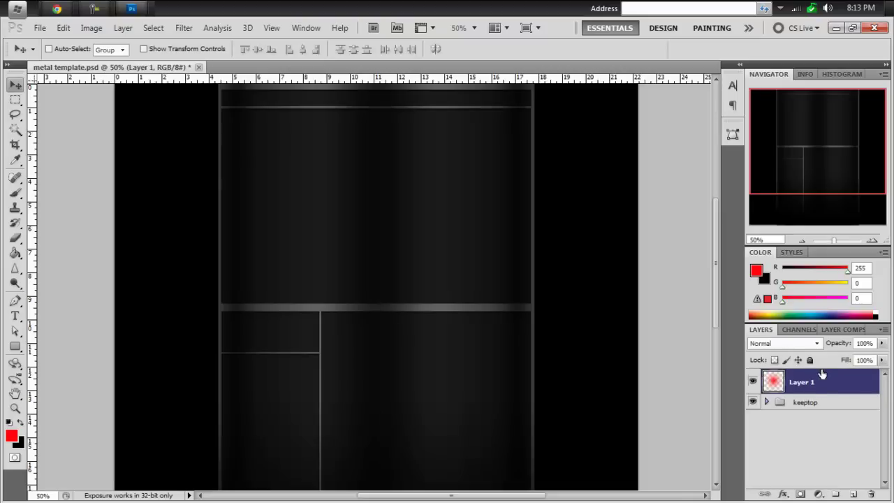
click(768, 402)
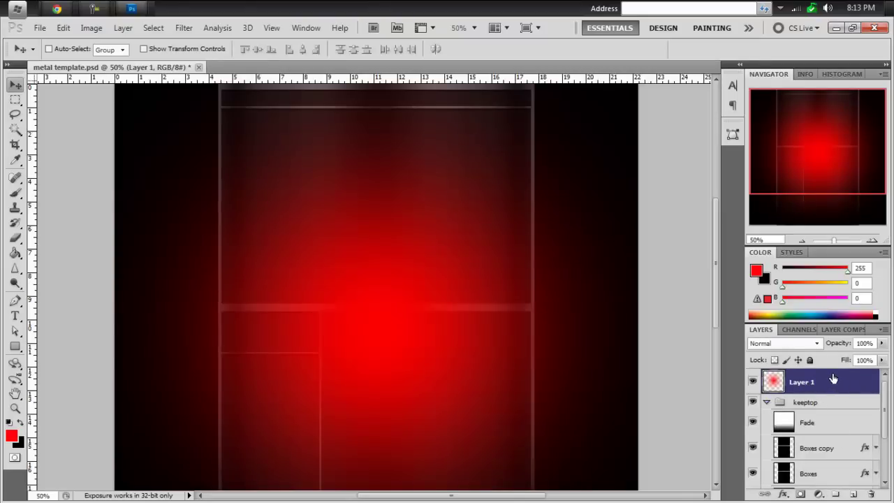
key(Delete)
- Repaint the soft red glow directly on the Backdrop layer
key(g)
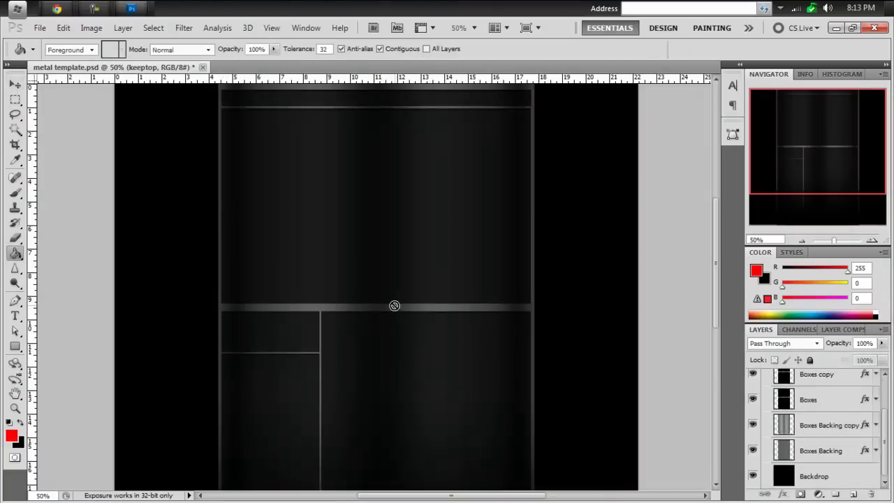
click(843, 485)
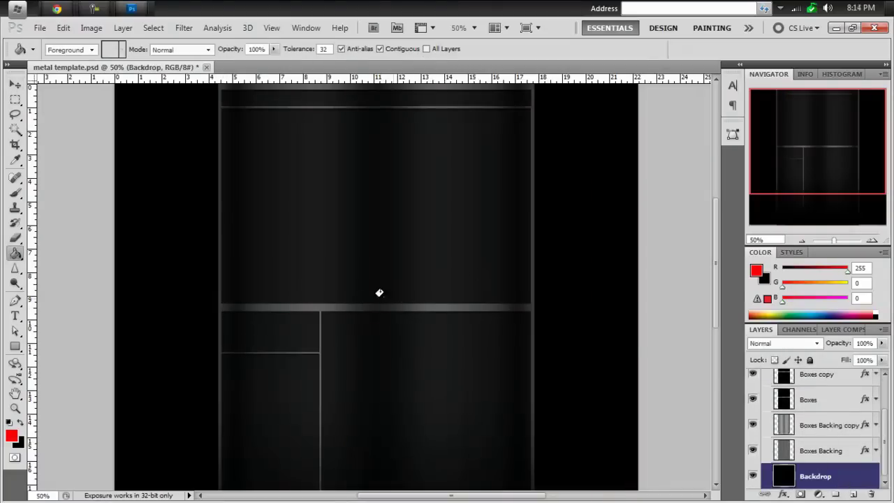
key(b)
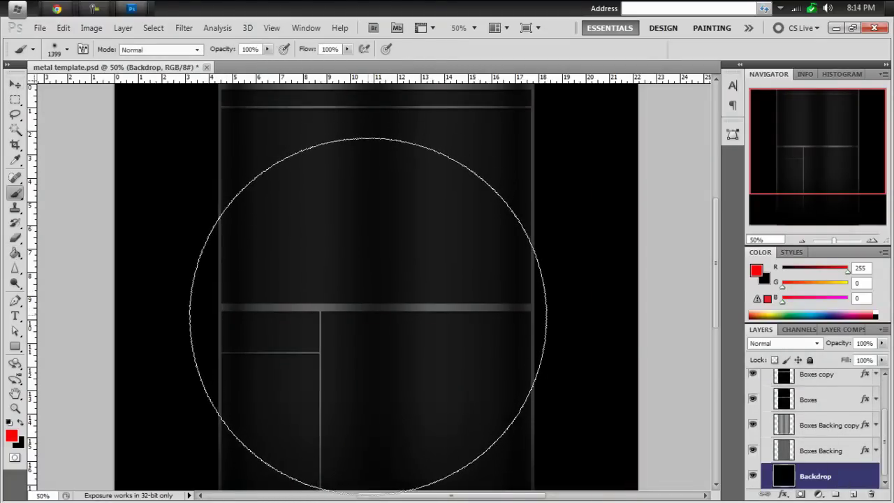
click(365, 315)
key(v)
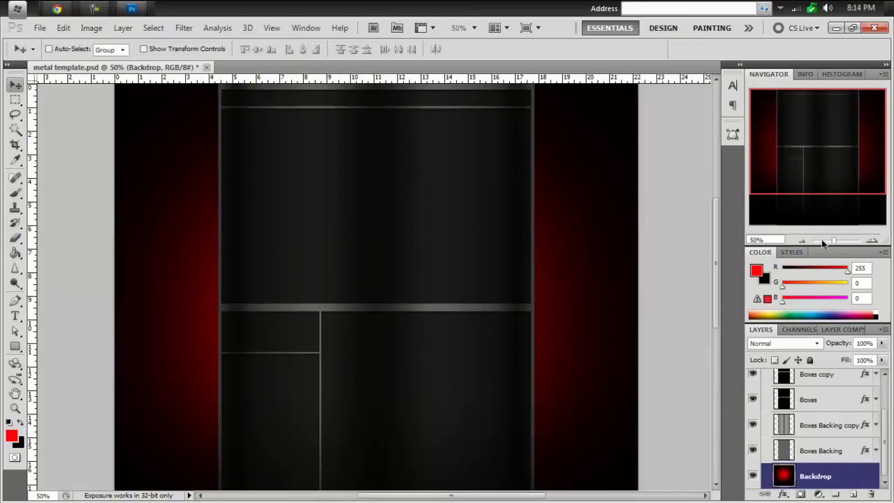
click(802, 240)
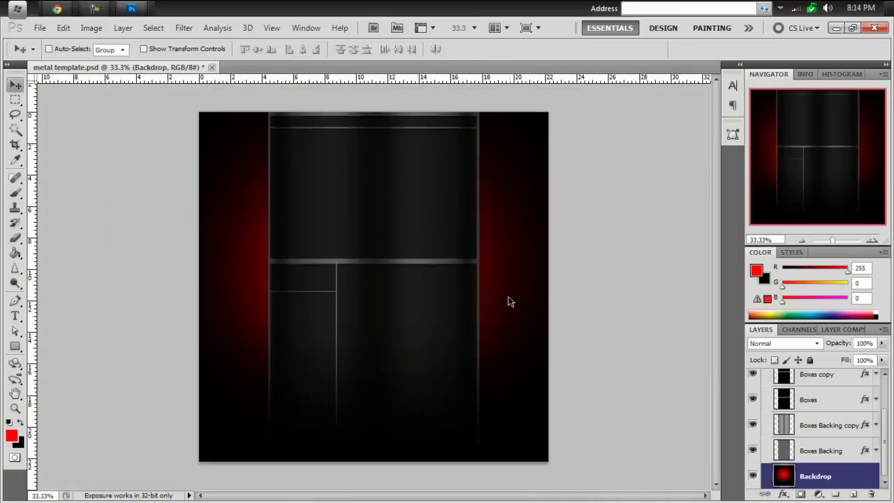
click(871, 240)
- Collapse keeptop and add a new empty layer above it
scroll(771, 394, up, 2)
click(766, 377)
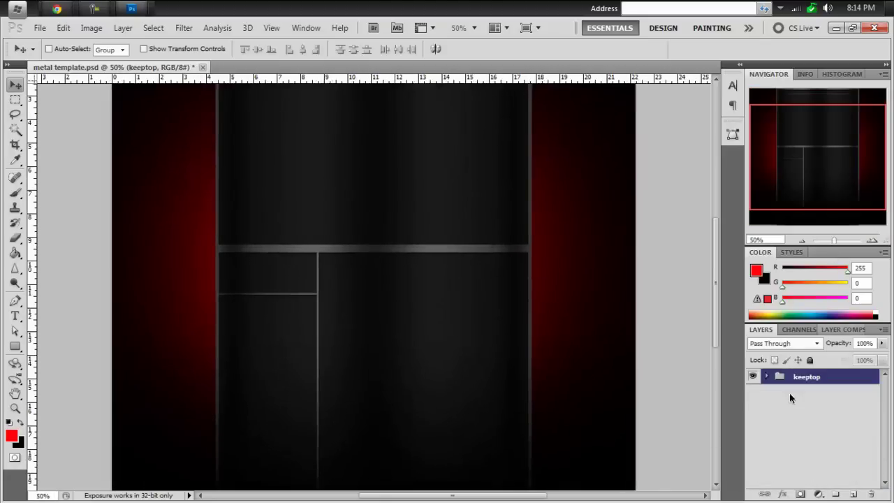
scroll(535, 309, down, 3)
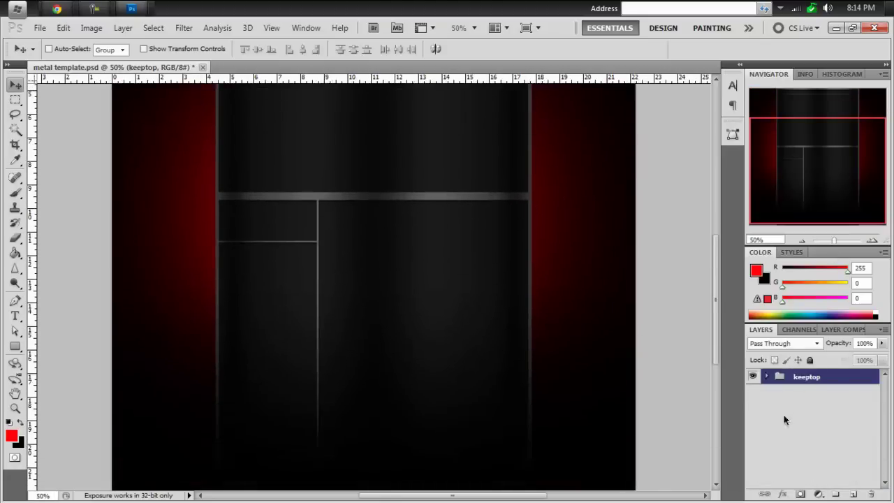
click(853, 494)
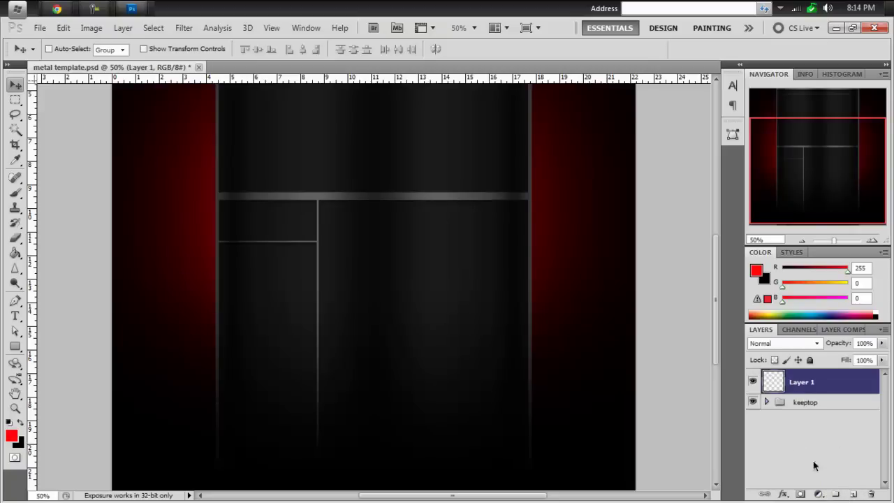
scroll(461, 261, up, 6)
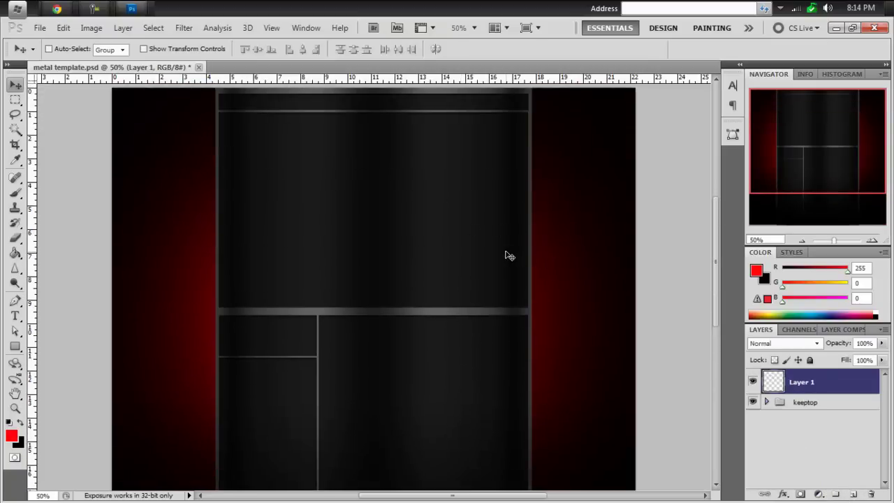
scroll(455, 245, down, 4)
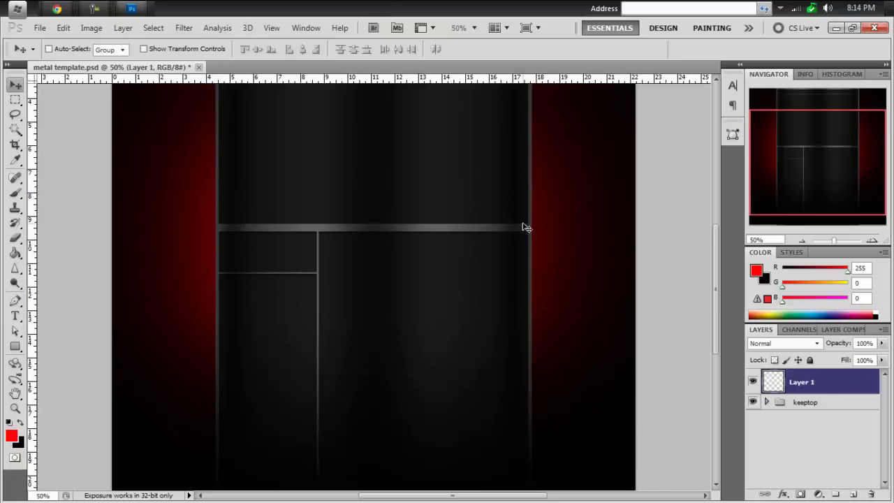
scroll(527, 228, up, 7)
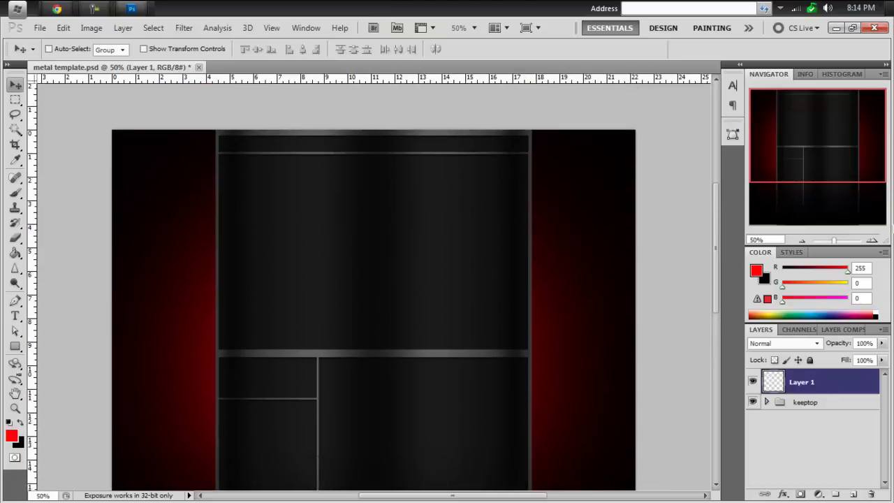
click(872, 240)
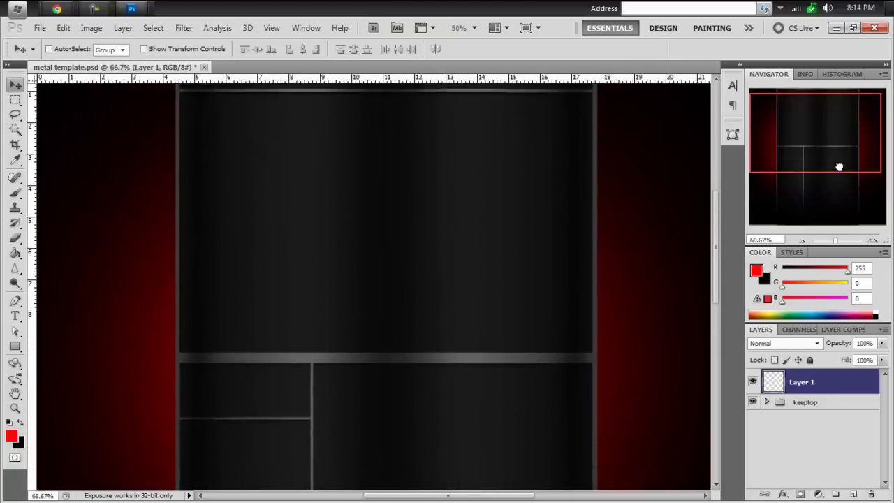
mouse_move(849, 159)
mouse_down()
mouse_move(855, 186)
mouse_move(846, 160)
mouse_up()
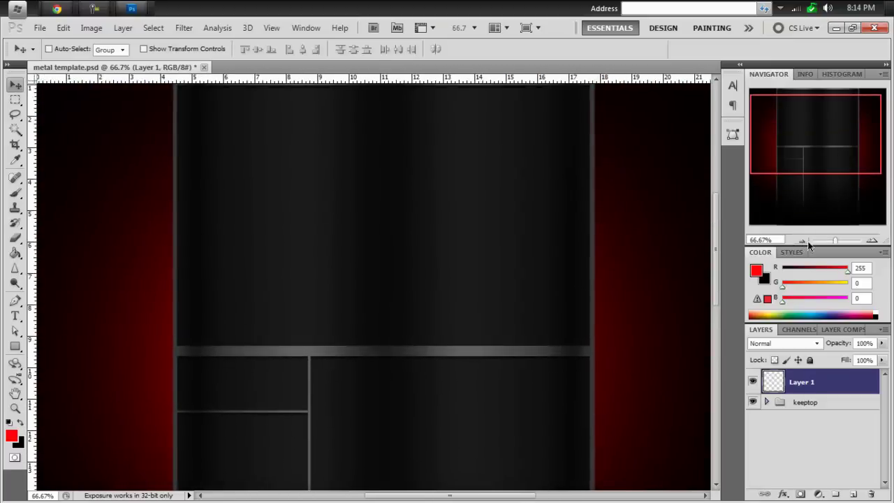
click(809, 241)
drag(814, 240, 831, 241)
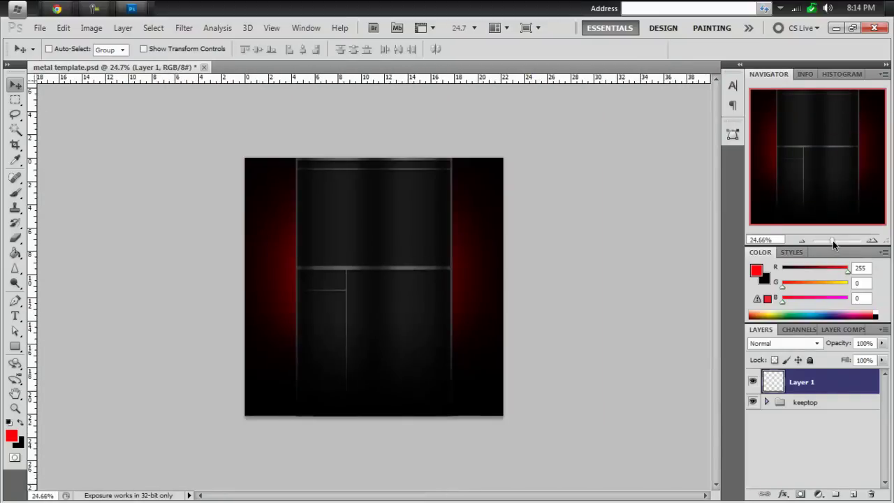
click(872, 241)
click(872, 241)
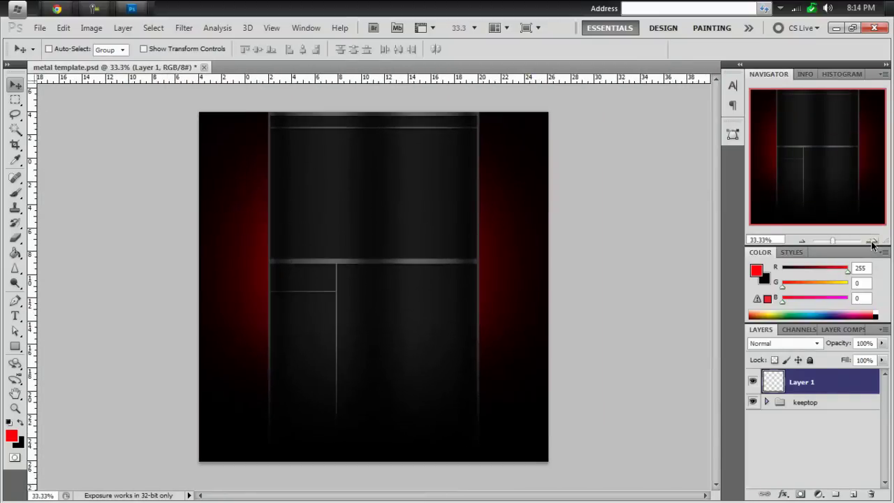
- Search for 'abstract art' in a new Chrome tab to get Bing Images results
click(873, 241)
click(57, 10)
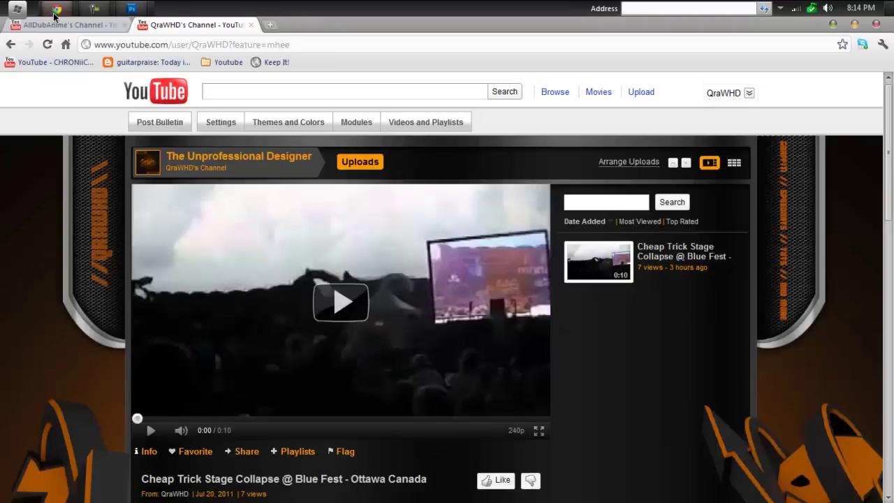
click(272, 25)
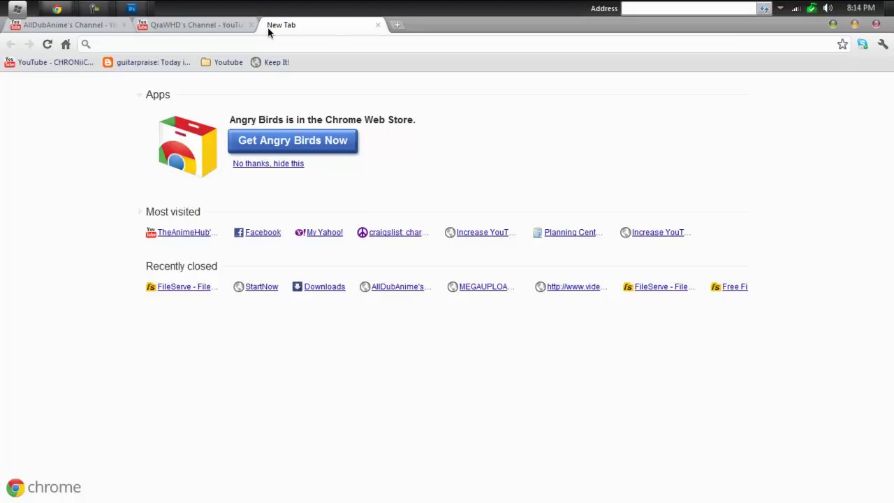
text(abstrac)
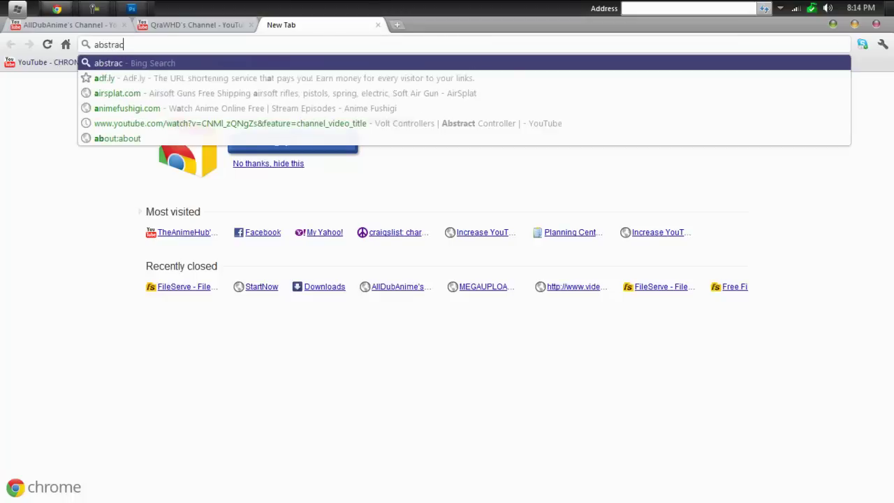
text(t art)
key(Return)
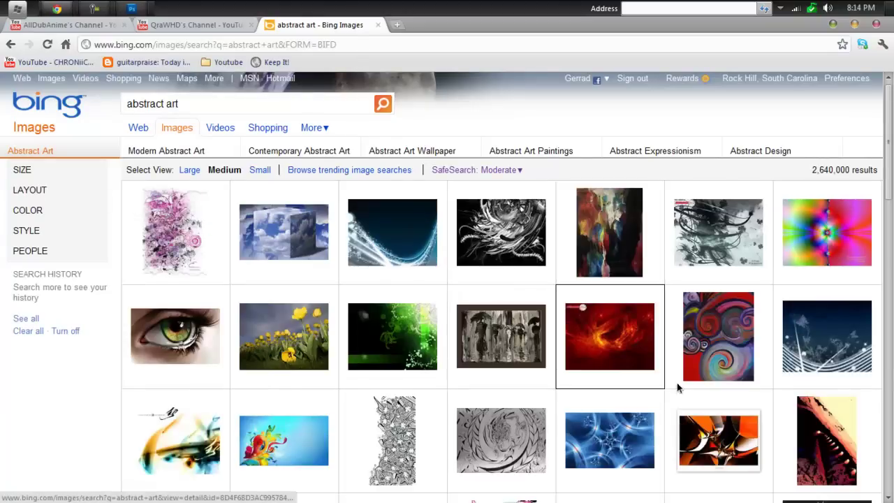
- Save the red abstract wallpaper to the Desktop as Colorful_Abstract_Art_12732.jpg
click(619, 333)
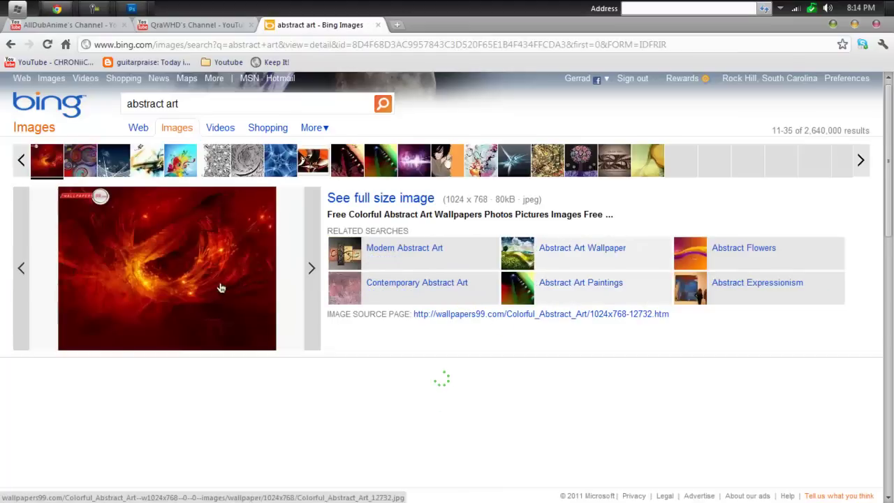
right_click(175, 250)
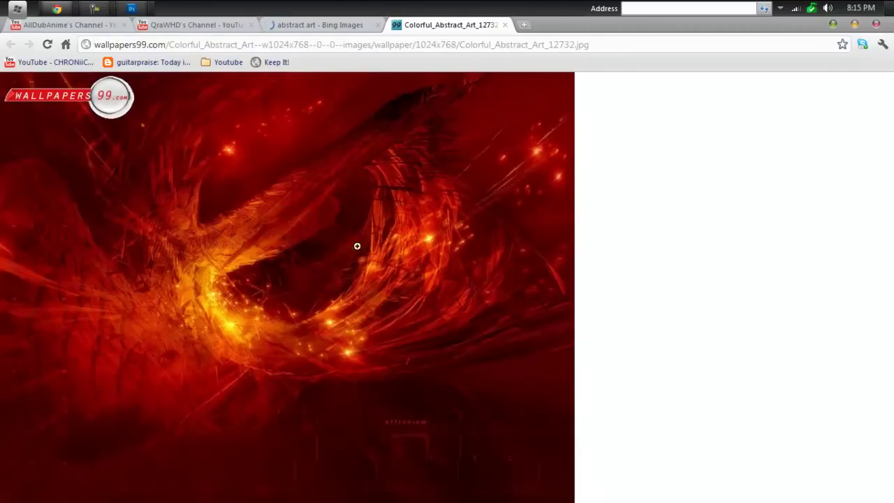
right_click(310, 207)
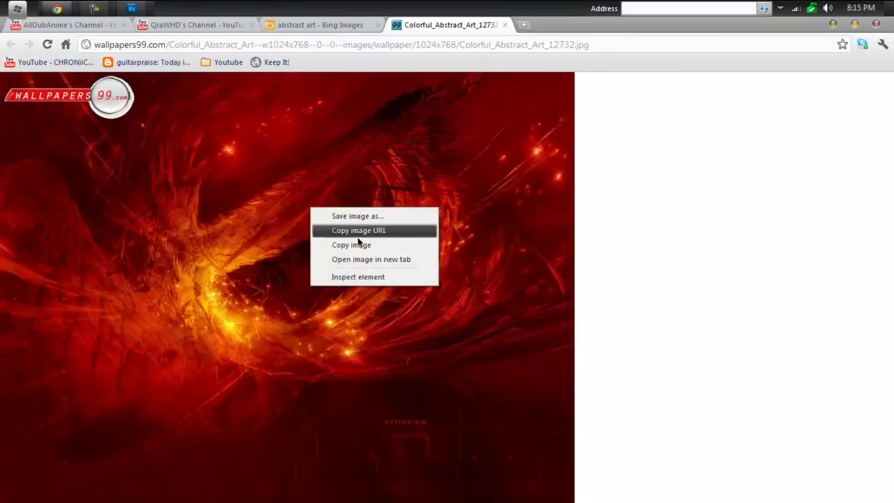
click(372, 215)
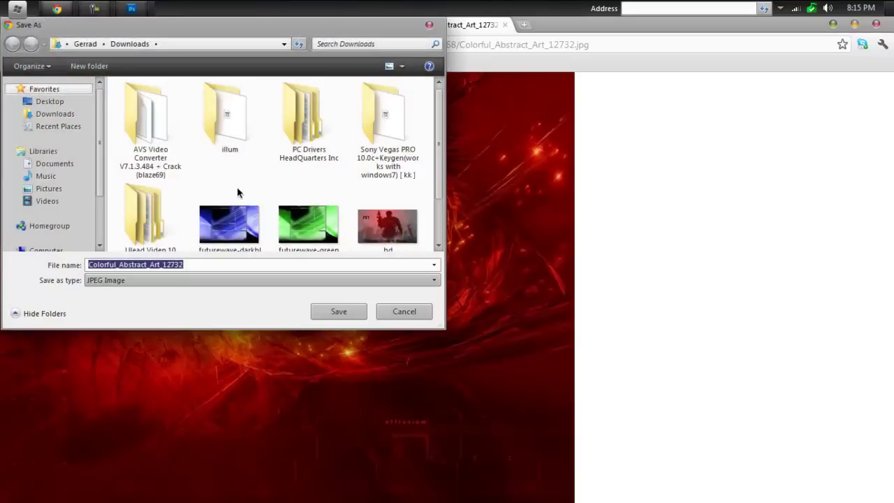
click(49, 102)
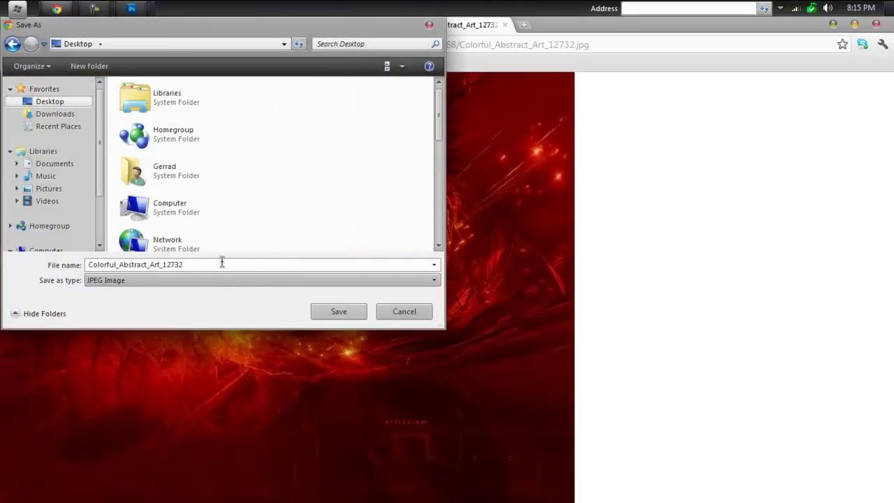
click(340, 312)
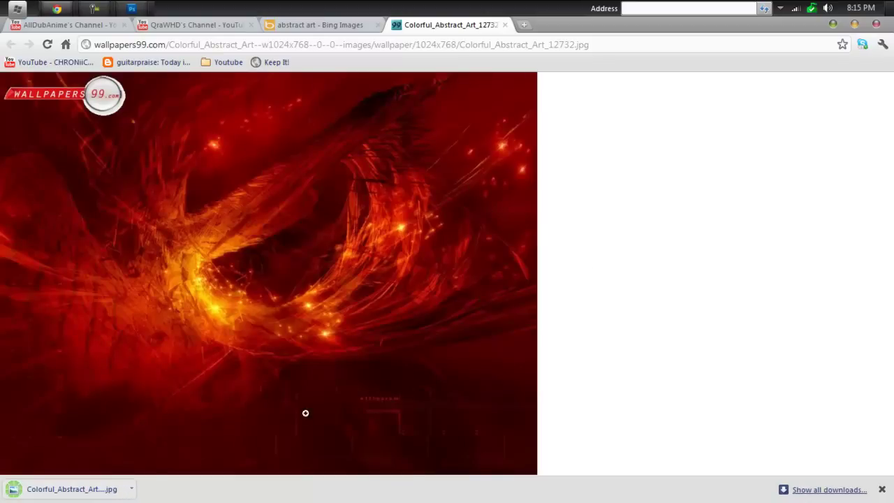
- Dismiss the download bar and close the wallpaper and Bing Images tabs, returning to Photoshop
click(881, 489)
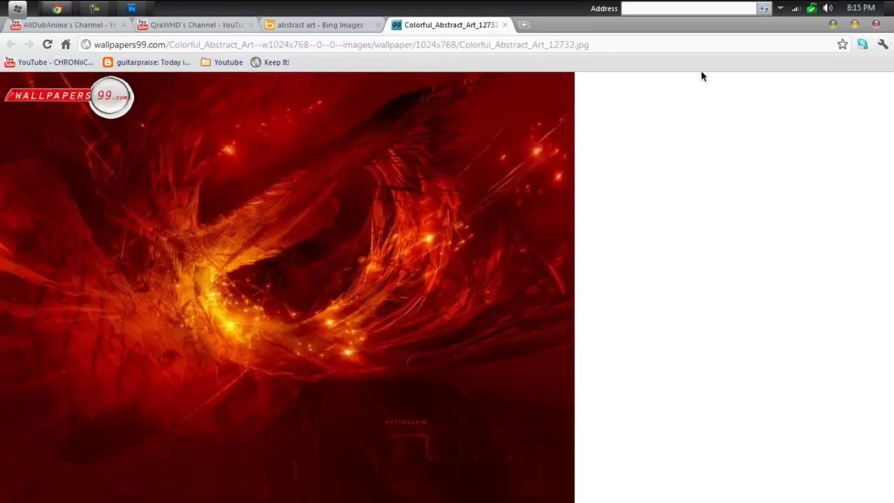
click(506, 26)
click(376, 26)
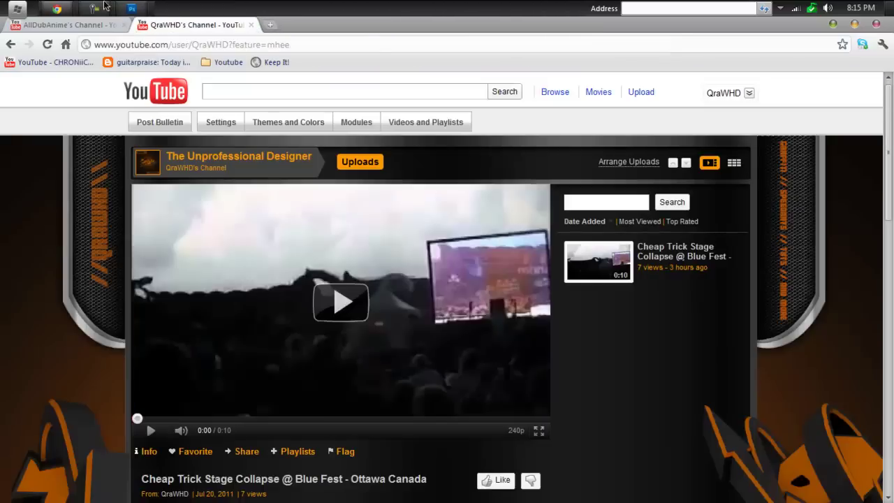
click(132, 10)
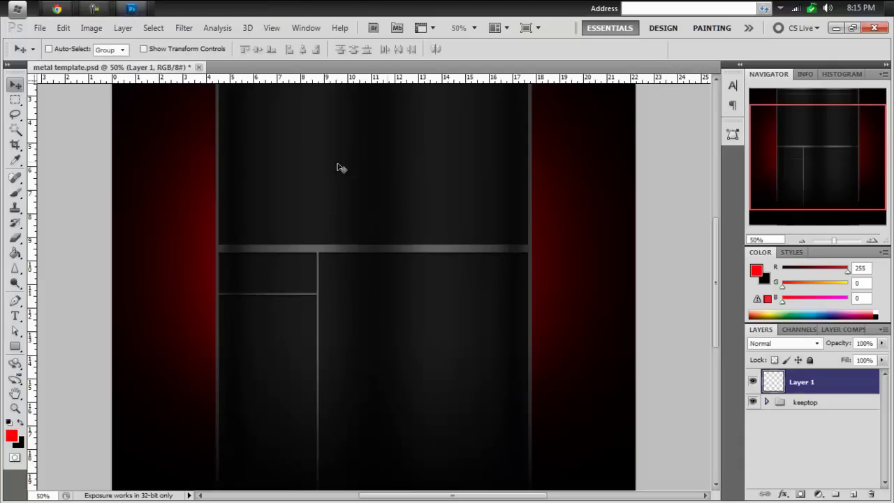
- Open Colorful_Abstract_Art_12732.jpg from the Desktop using File > Open with large tiles
click(40, 28)
click(50, 52)
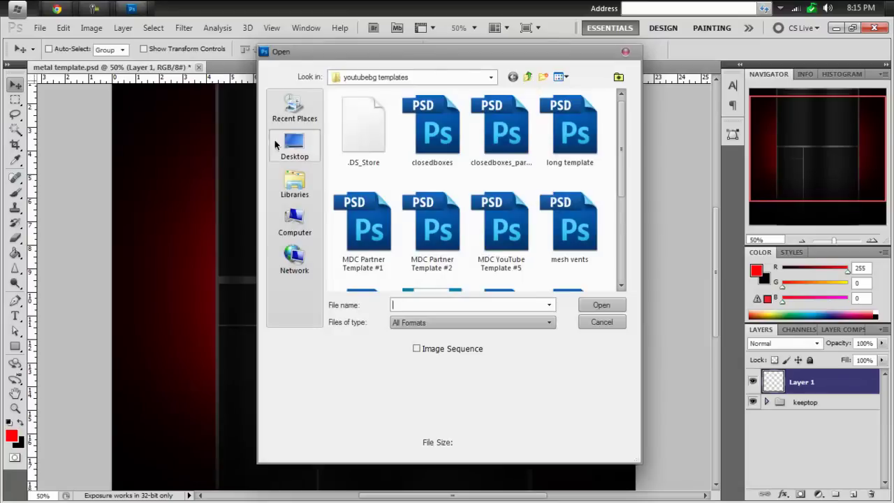
click(278, 143)
click(502, 214)
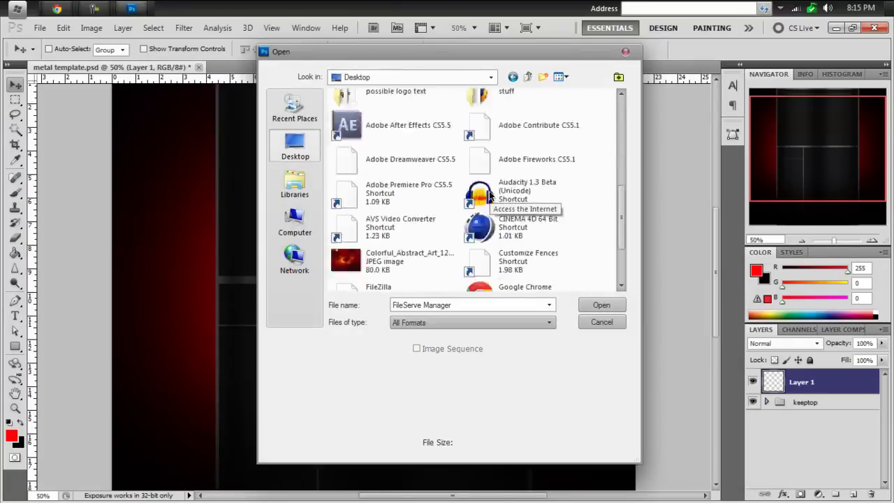
scroll(444, 279, down, 5)
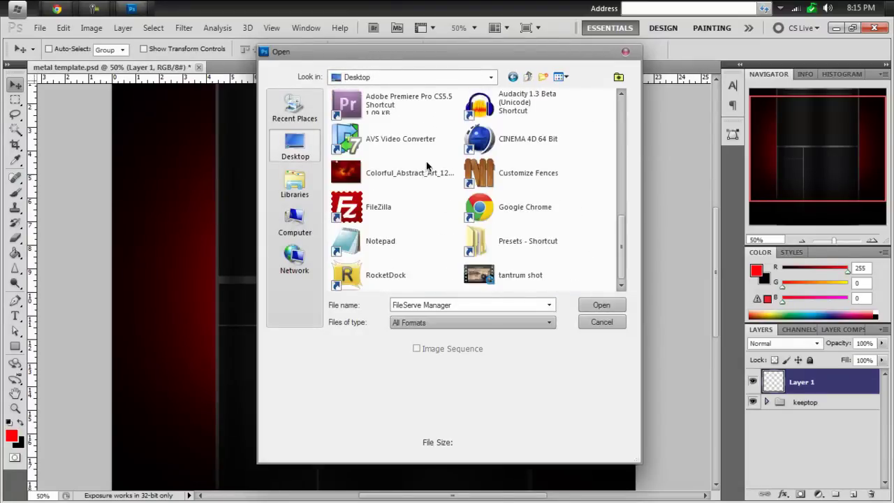
scroll(521, 240, up, 10)
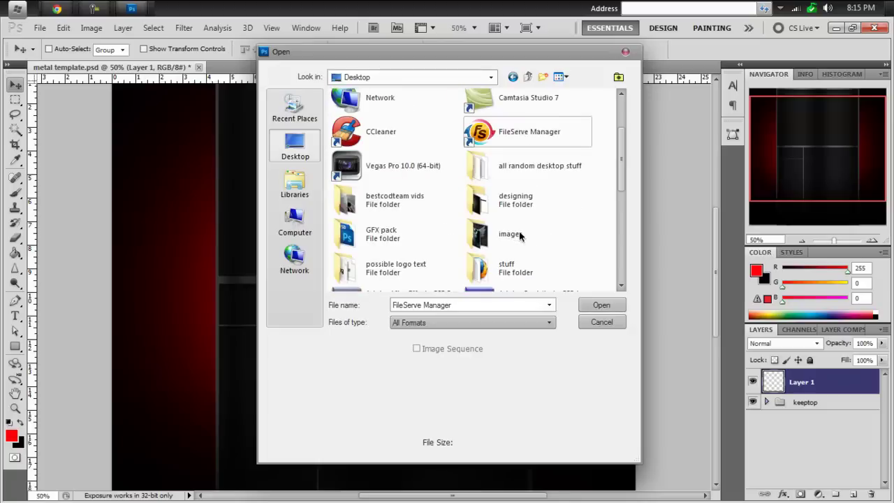
scroll(424, 183, down, 5)
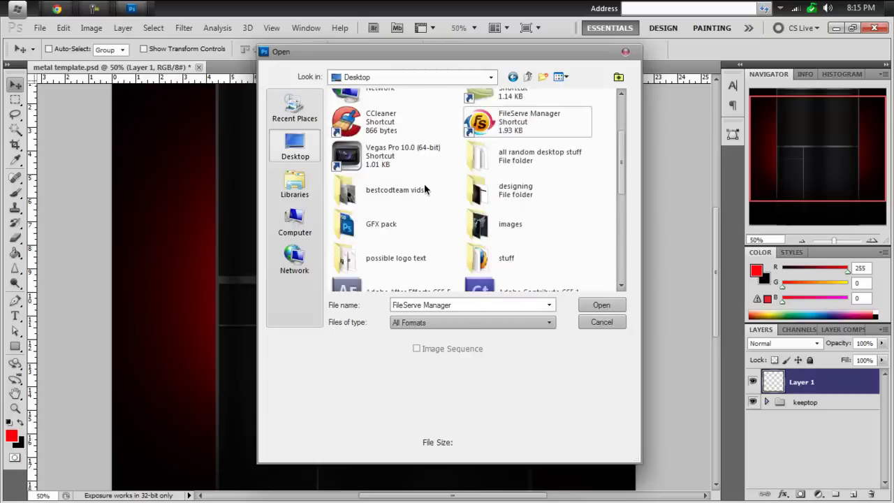
scroll(511, 181, down, 5)
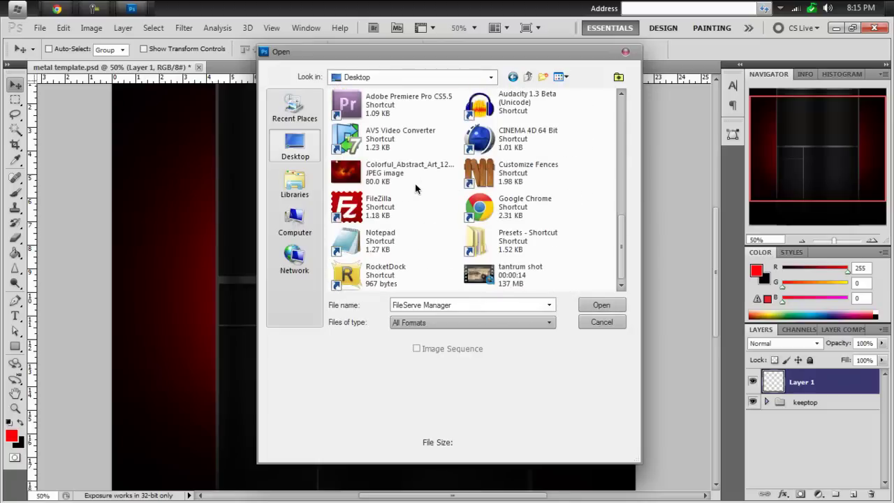
click(384, 168)
double_click(395, 186)
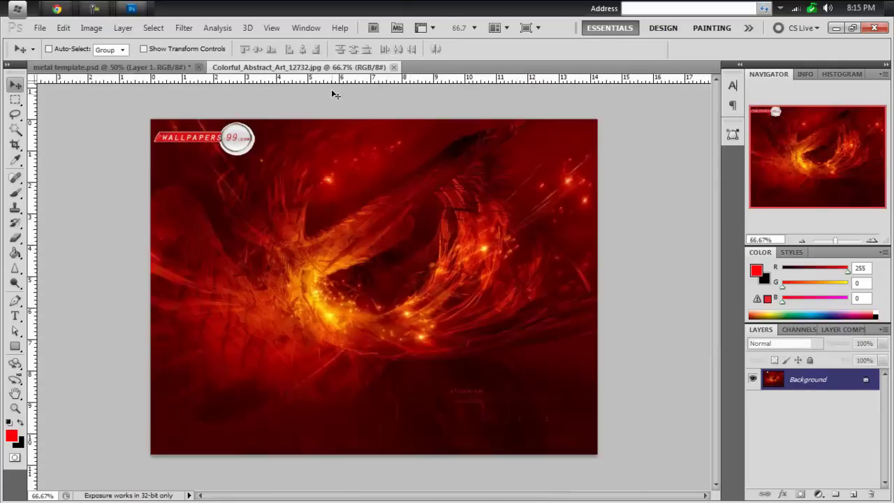
- Float and re-dock the wallpaper document, undoing an accidental eraser stroke
drag(330, 68, 384, 232)
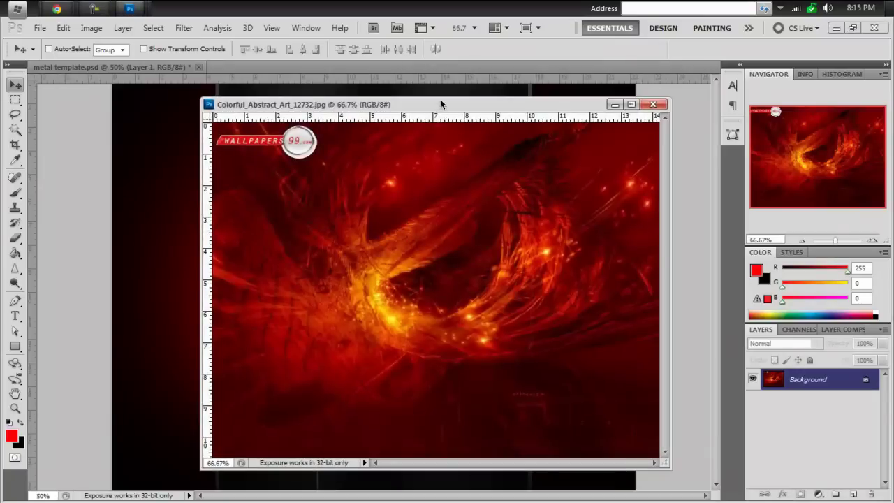
drag(440, 104, 443, 64)
key(e)
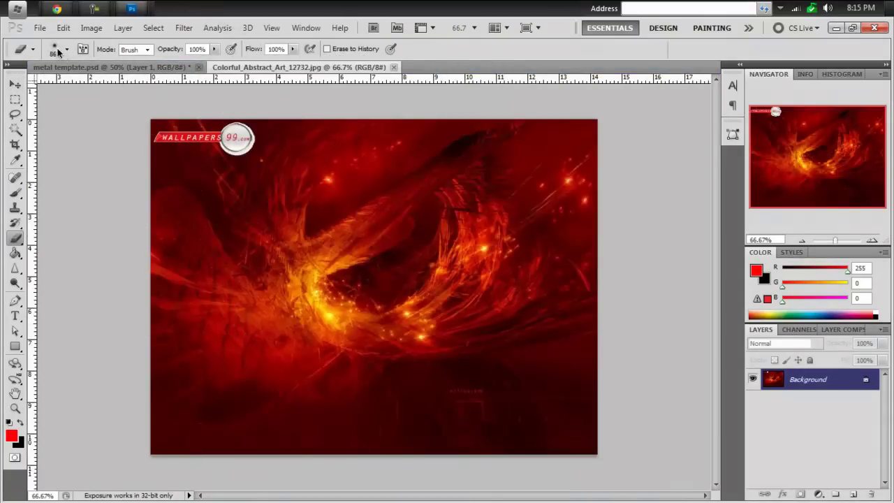
drag(219, 210, 219, 133)
key(ctrl+z)
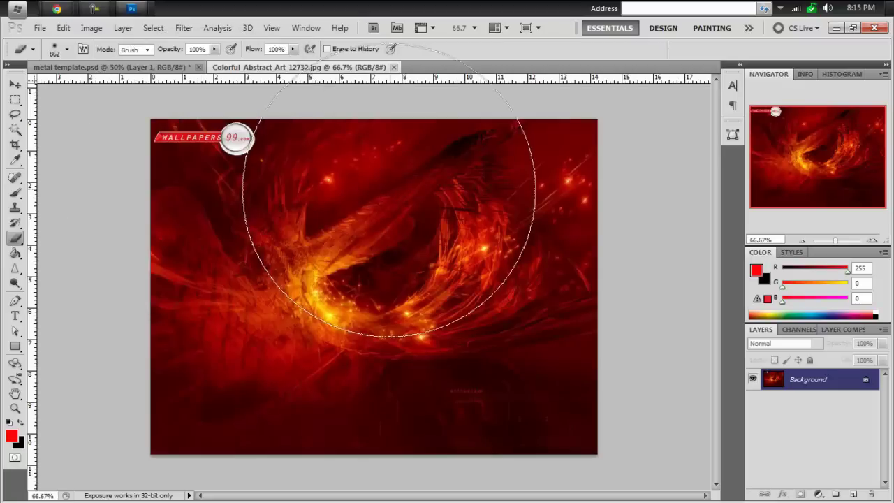
- Convert the Background layer into Layer 0 and get rid of the empty Layer 1
click(853, 494)
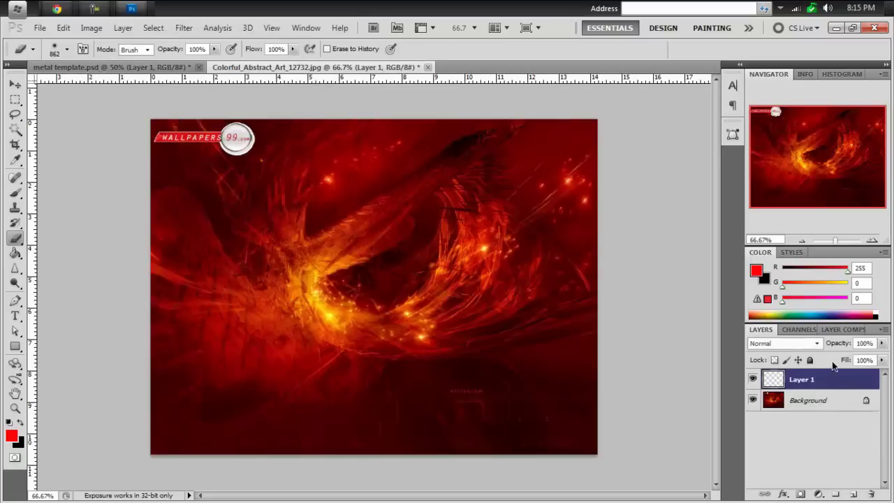
double_click(838, 404)
click(554, 154)
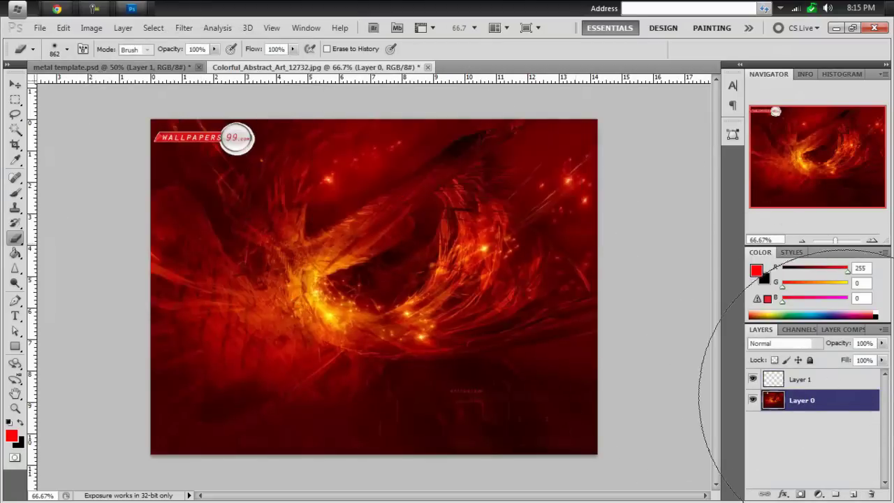
click(837, 381)
key(ctrl+e)
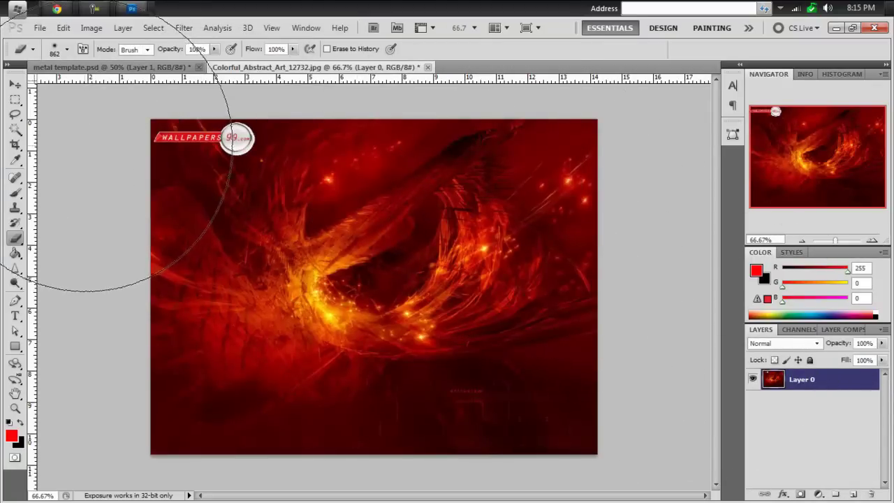
- Set the Eraser brush to 298 px with 0% hardness
click(123, 101)
key(v)
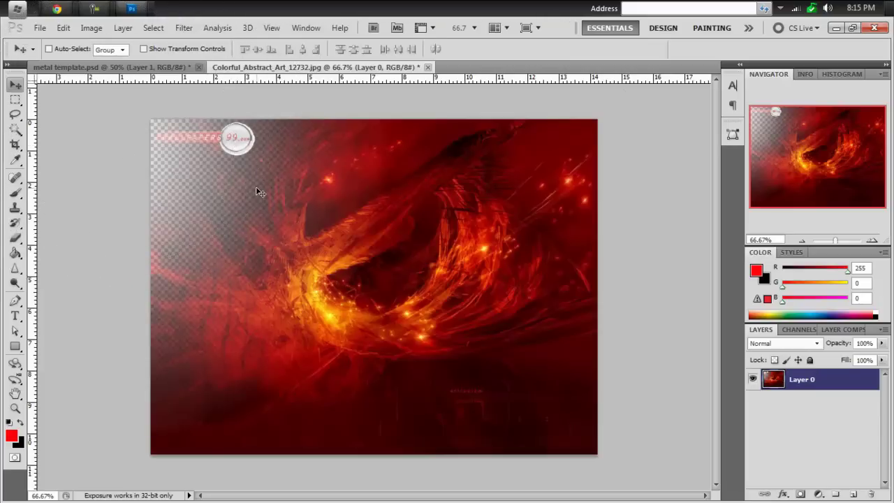
key(ctrl+z)
key(e)
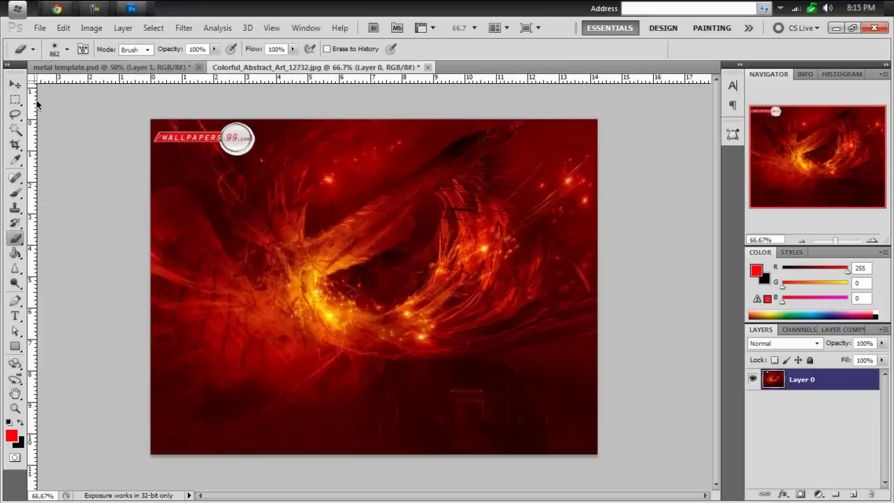
click(68, 51)
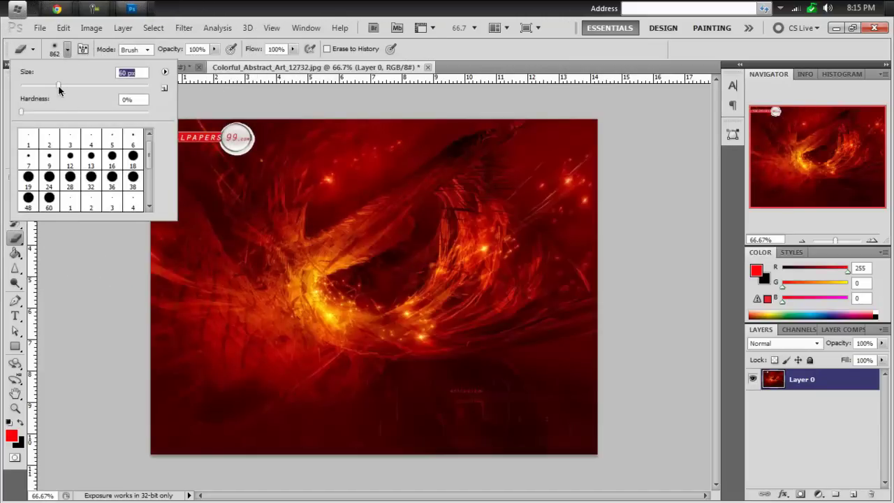
drag(58, 86, 57, 85)
drag(113, 86, 111, 85)
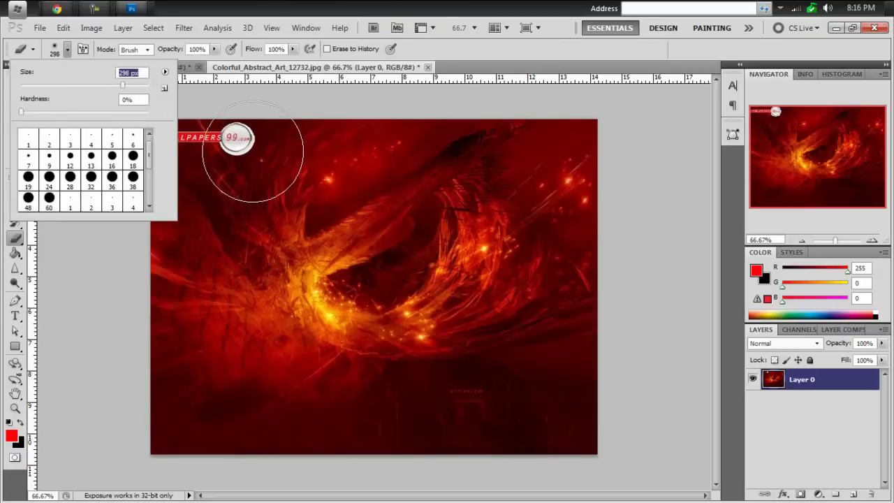
- Erase the corners, logo and dark shadows around the fire swirl with the soft eraser
click(210, 132)
mouse_move(210, 132)
mouse_down()
mouse_move(163, 135)
mouse_move(439, 136)
mouse_move(585, 170)
mouse_move(601, 136)
mouse_move(569, 447)
mouse_move(388, 450)
mouse_move(195, 437)
mouse_move(102, 342)
mouse_move(190, 156)
mouse_move(543, 166)
mouse_move(549, 419)
mouse_move(319, 425)
mouse_move(230, 379)
mouse_move(178, 220)
mouse_move(270, 180)
mouse_move(435, 194)
mouse_move(424, 207)
mouse_move(579, 329)
mouse_move(489, 392)
mouse_up()
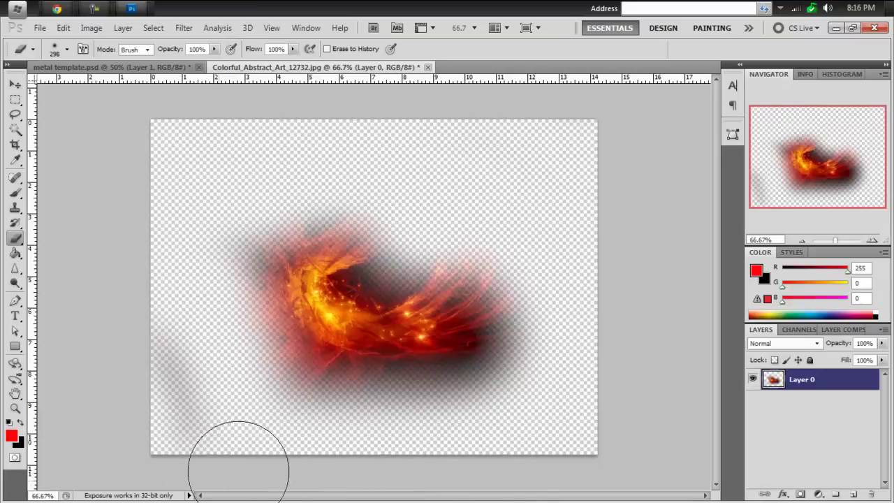
mouse_move(227, 387)
mouse_down()
mouse_move(284, 428)
mouse_move(424, 433)
mouse_move(528, 422)
mouse_move(575, 298)
mouse_move(522, 244)
mouse_move(433, 203)
mouse_move(396, 244)
mouse_up()
key(v)
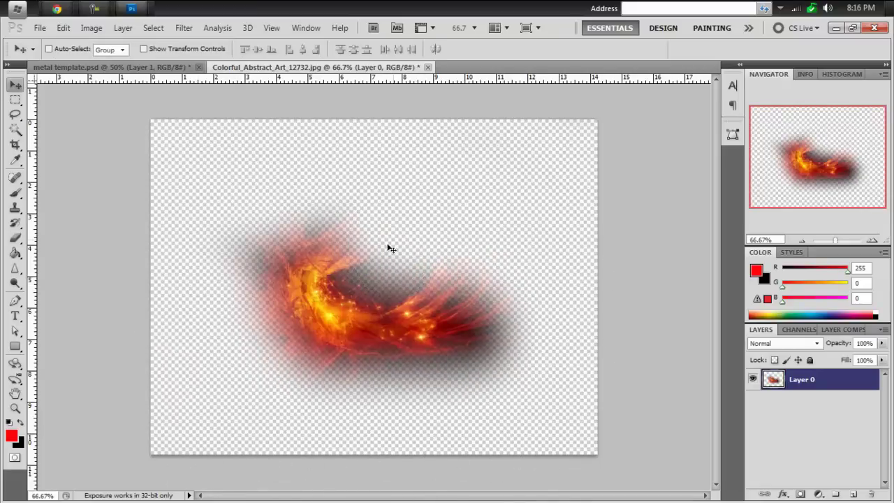
key(e)
mouse_move(213, 216)
mouse_down()
mouse_move(229, 194)
mouse_move(194, 281)
mouse_move(232, 435)
mouse_move(223, 351)
mouse_move(278, 414)
mouse_move(401, 423)
mouse_move(512, 415)
mouse_move(543, 263)
mouse_move(504, 223)
mouse_move(396, 235)
mouse_move(412, 219)
mouse_up()
key(v)
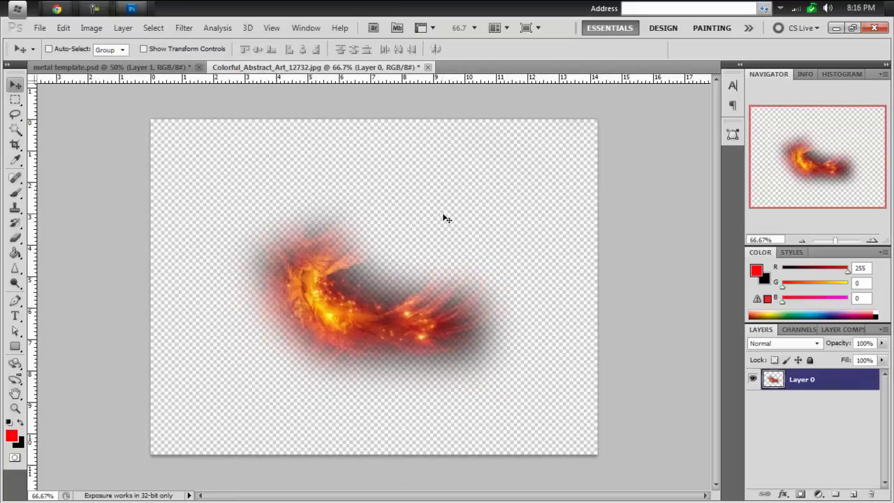
drag(353, 67, 499, 328)
- Drop the fire swirl onto the metal template, close the fire image unsaved, and place it top right
drag(186, 277, 183, 278)
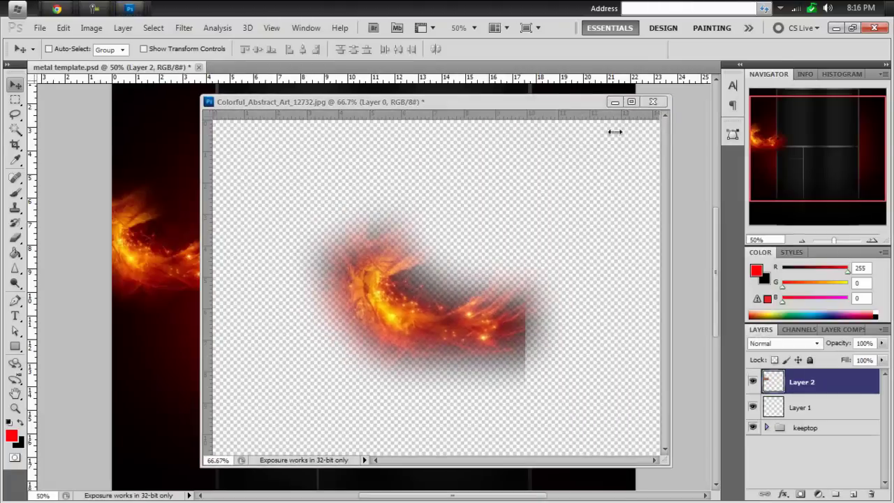
click(653, 102)
click(456, 221)
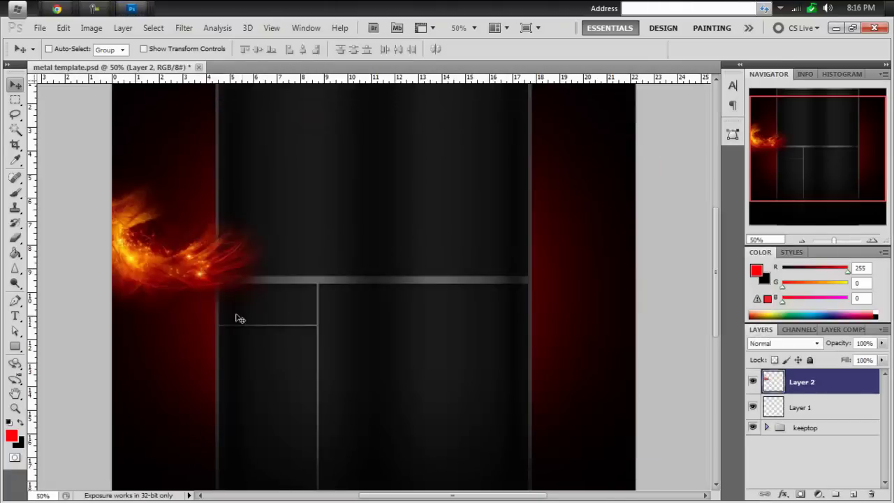
drag(236, 315, 614, 120)
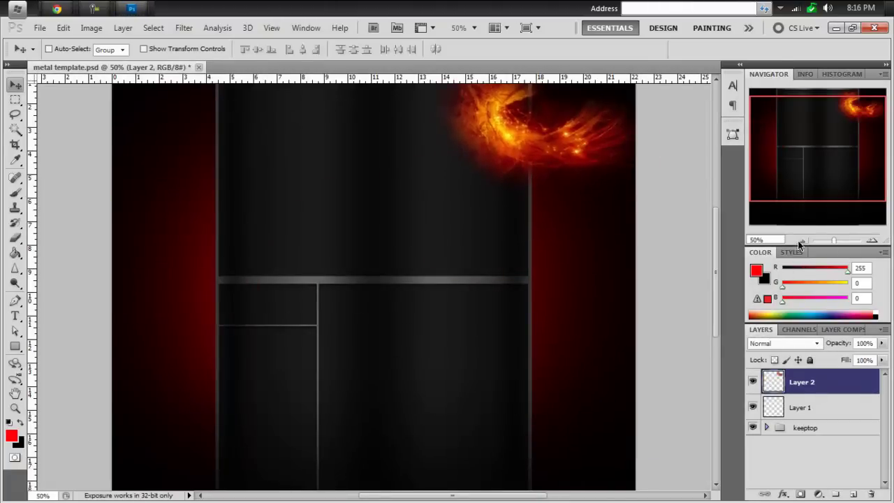
click(801, 242)
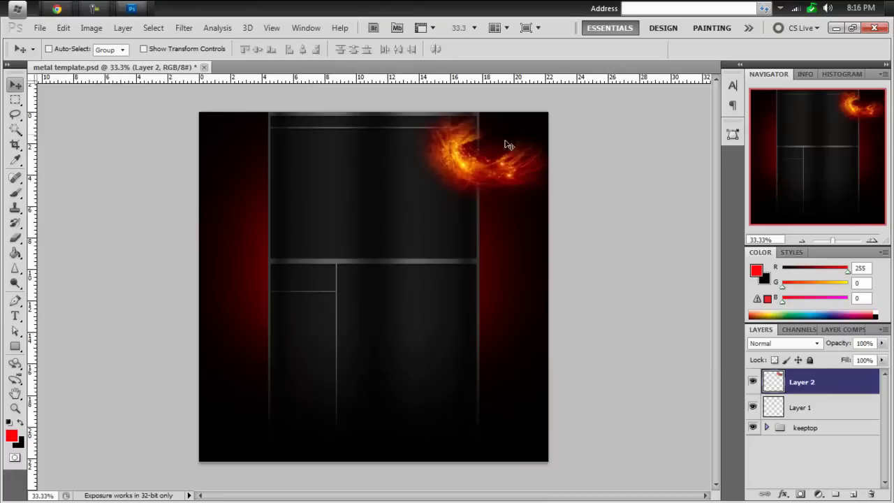
- Move Layer 2 below the keeptop group, delete empty Layer 1, and expand keeptop
drag(851, 390, 855, 454)
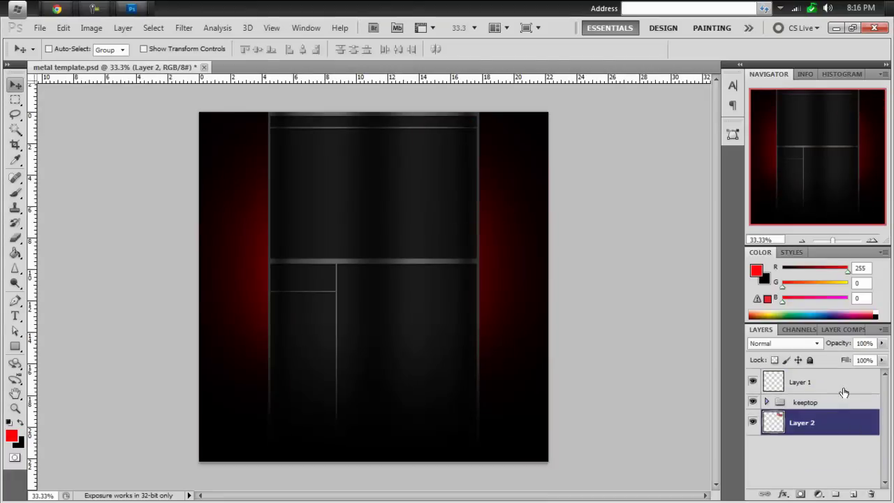
click(837, 382)
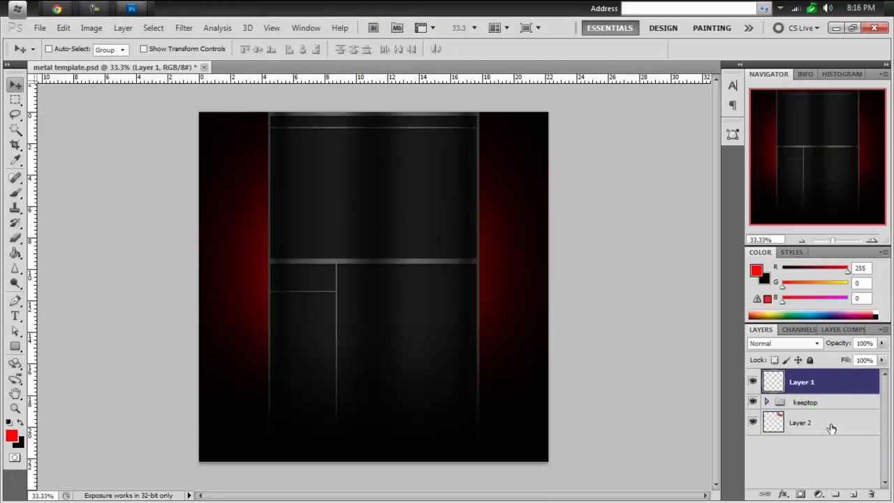
key(Delete)
click(834, 401)
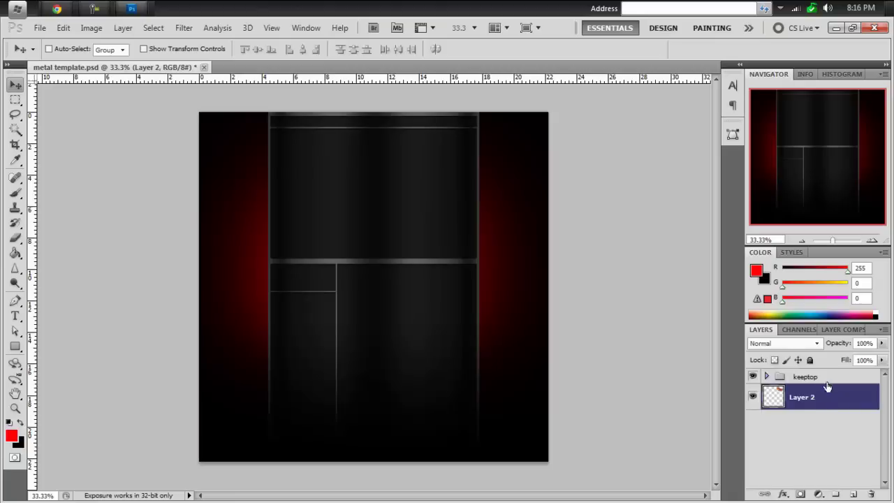
click(826, 380)
click(767, 377)
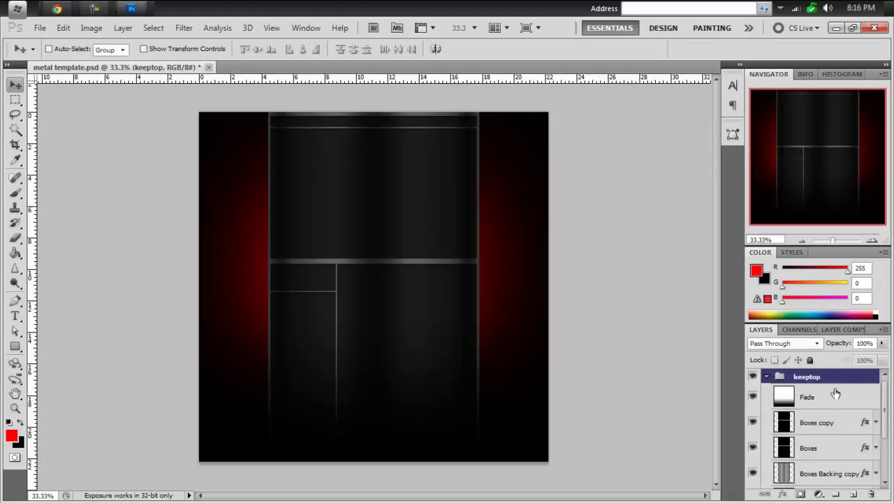
- Drag Layer 2 down the layer stack beneath the keeptop group
scroll(836, 396, down, 3)
drag(827, 482, 839, 497)
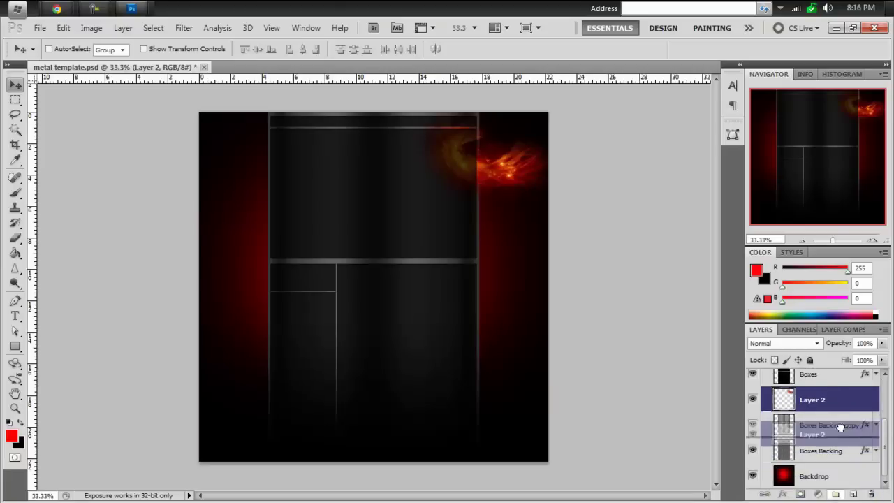
drag(840, 426, 846, 453)
scroll(831, 447, up, 3)
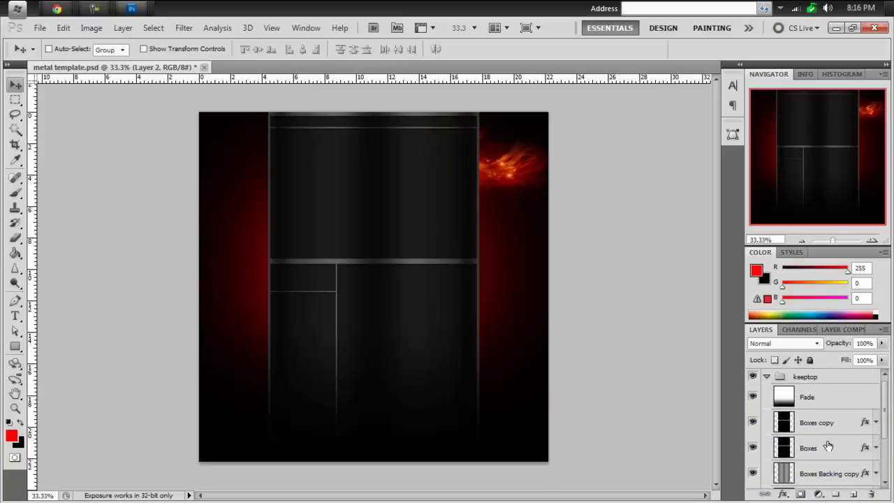
scroll(828, 446, down, 3)
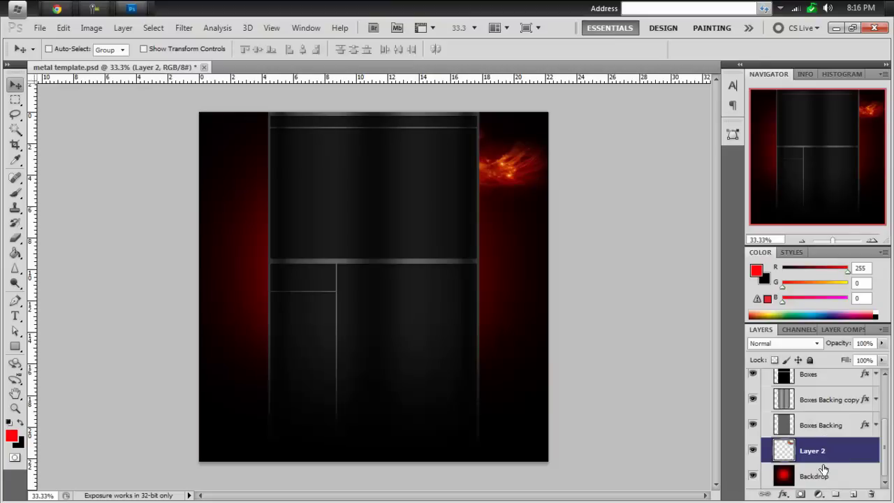
- Move the Backdrop layer out of keeptop, check Layer 2, then collapse the keeptop group
click(826, 470)
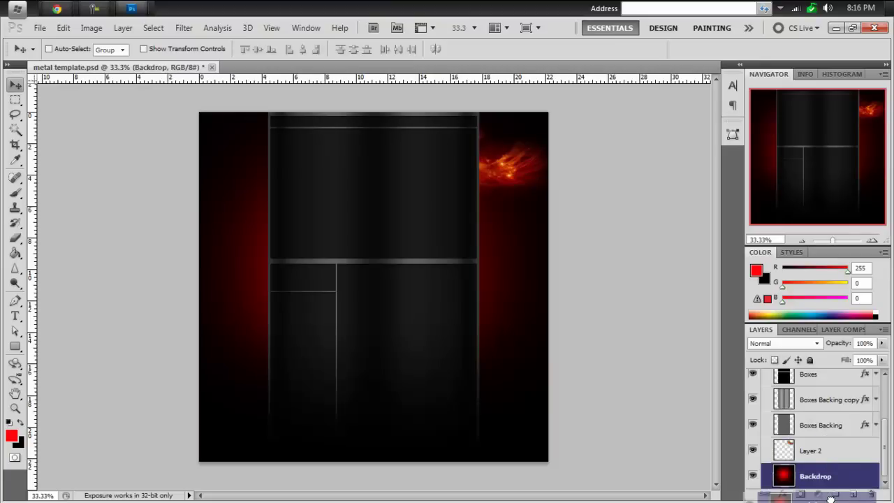
drag(828, 477, 836, 432)
click(766, 401)
click(767, 378)
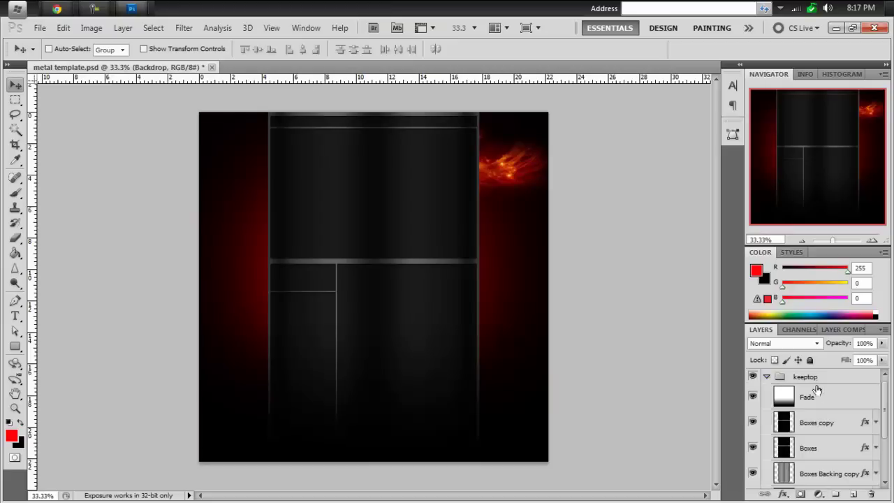
scroll(820, 433, down, 4)
click(817, 451)
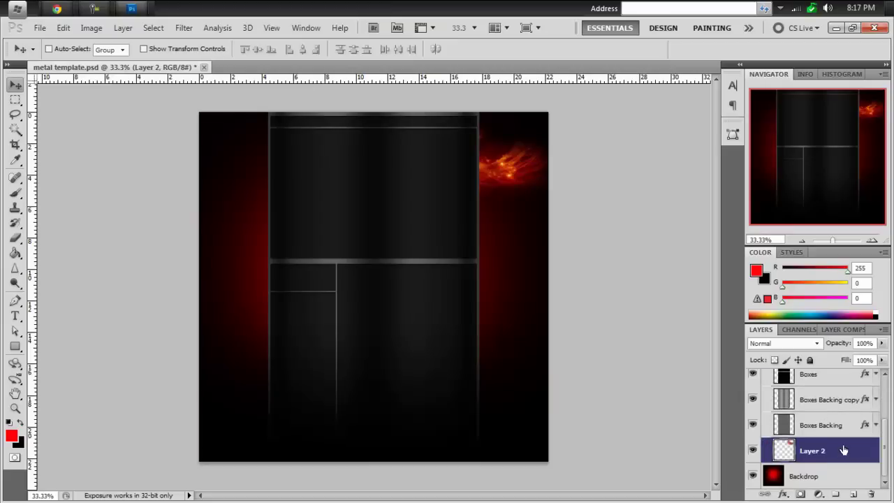
scroll(810, 426, up, 3)
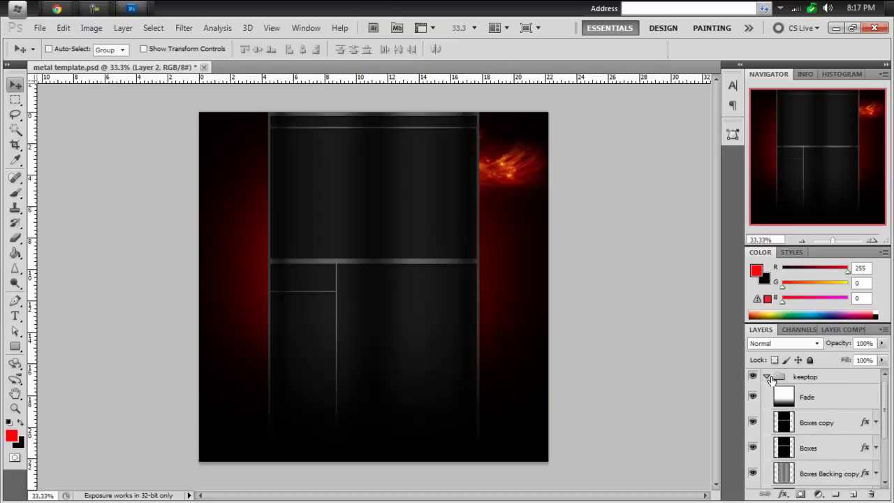
click(767, 377)
click(830, 379)
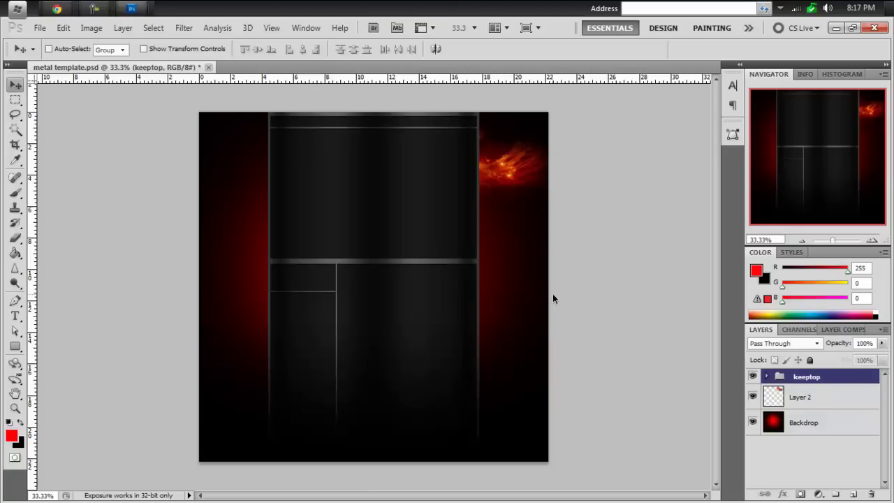
- Nudge the Layer 2 flame down beside the upper metal box with Shift+arrow keys at 50% zoom
click(875, 242)
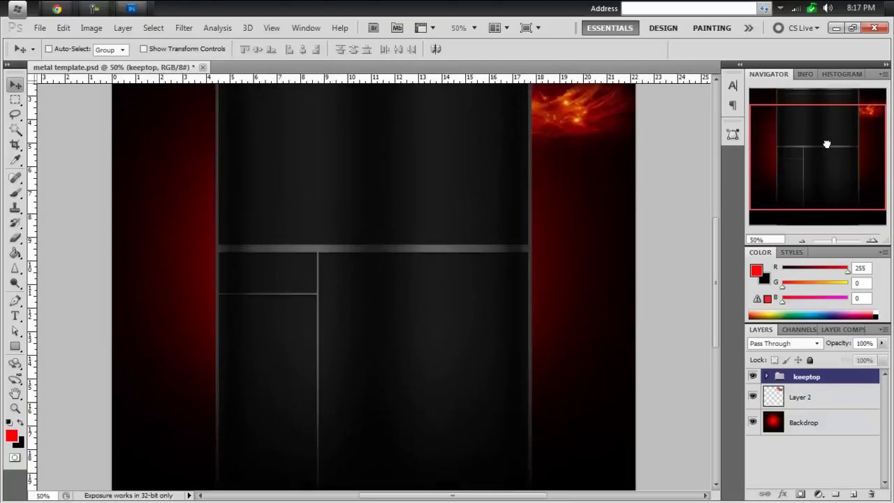
drag(829, 144, 849, 113)
key(shift+Down)
key(shift+Down)
key(shift+Down)
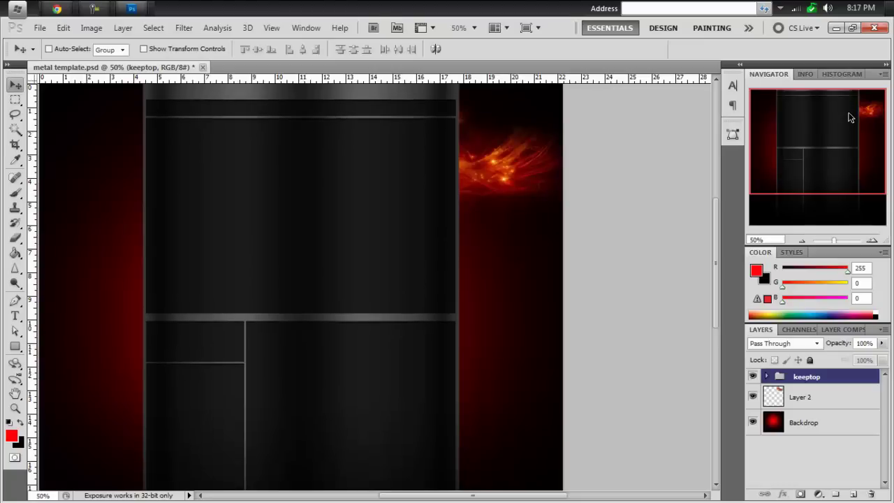
key(shift+Up)
key(shift+Up)
key(shift+Up)
click(853, 402)
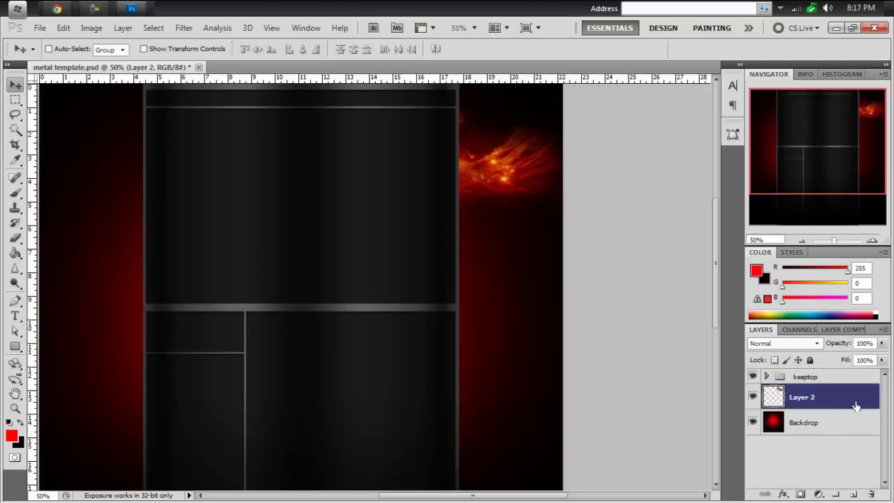
key(shift+Down)
key(shift+Down)
key(shift+Down)
key(shift+Down)
key(shift+Down)
key(shift+Down)
key(shift+Down)
key(shift+Down)
key(shift+Down)
key(shift+Down)
key(shift+Down)
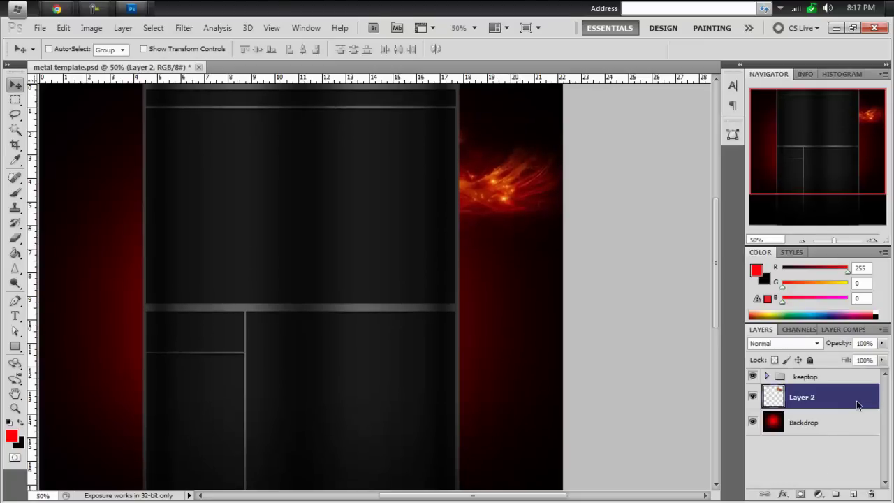
key(shift+Down)
key(shift+Down)
key(shift+Down)
key(shift+Down)
key(shift+Down)
key(shift+Down)
key(shift+Down)
key(shift+Down)
key(shift+Down)
key(shift+Down)
key(shift+Down)
key(shift+Down)
key(shift+Down)
key(shift+Down)
key(shift+Down)
key(shift+Down)
key(shift+Down)
key(shift+Down)
key(shift+Down)
key(shift+Down)
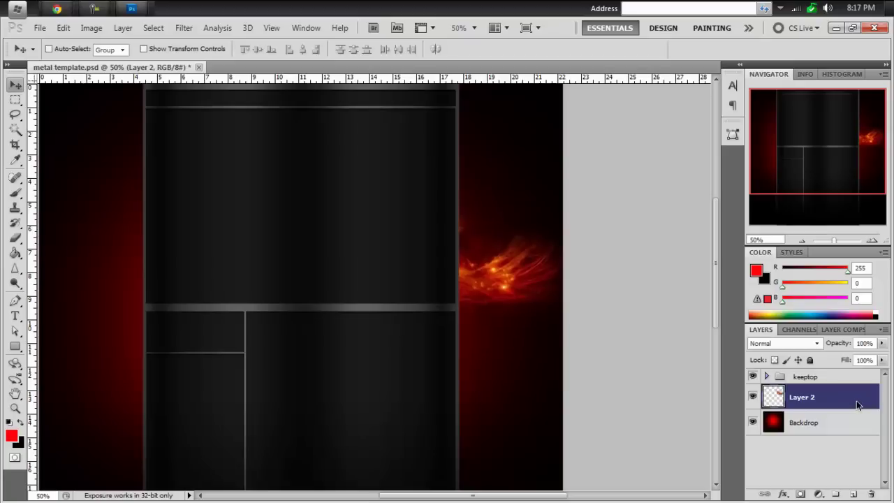
key(shift+Up)
key(shift+Up)
key(shift+Up)
key(shift+Up)
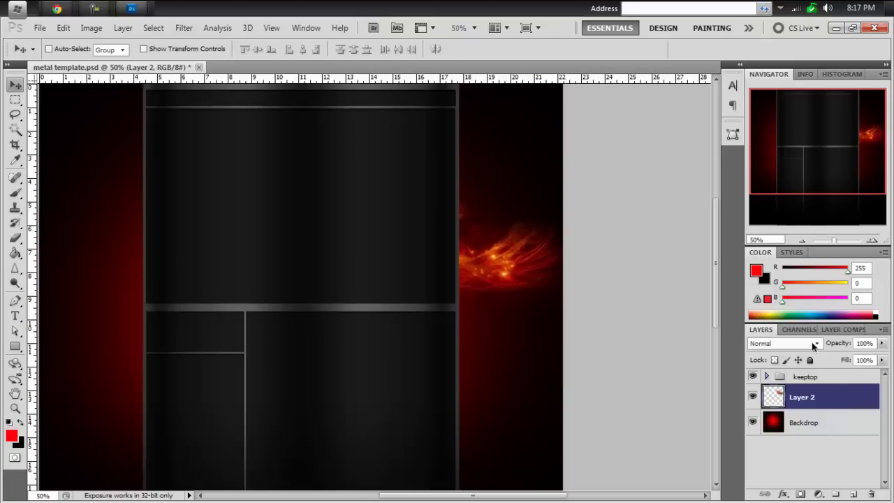
click(802, 240)
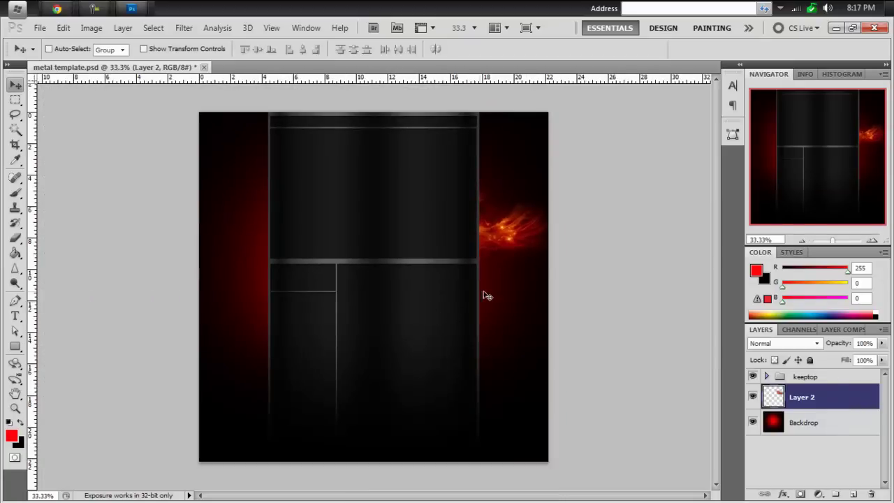
- Rotate the flame about -12° counter-clockwise with Free Transform
key(ctrl+t)
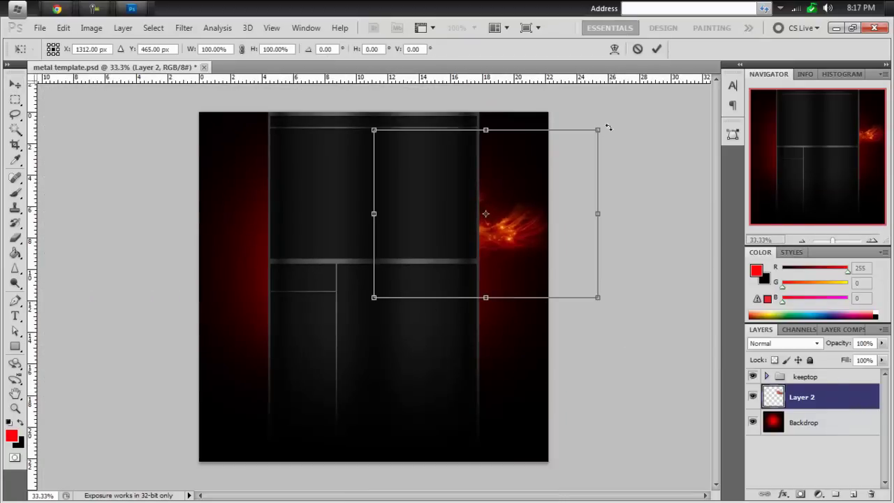
drag(609, 127, 576, 104)
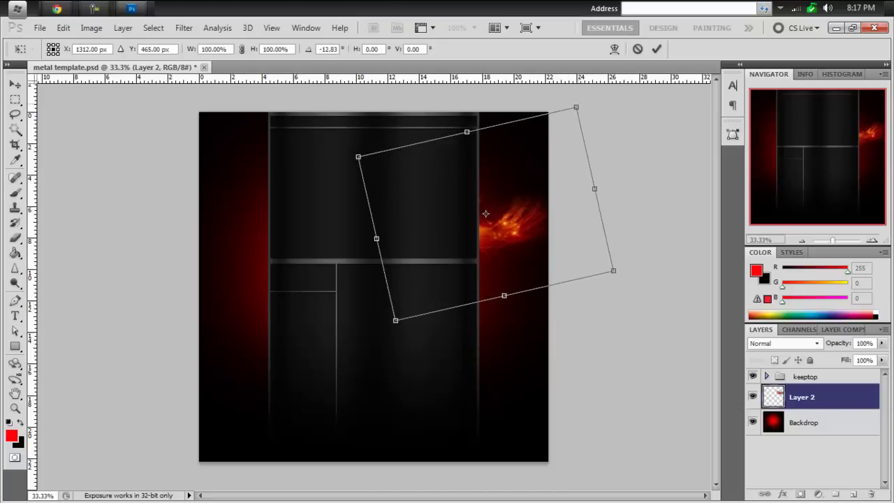
key(Return)
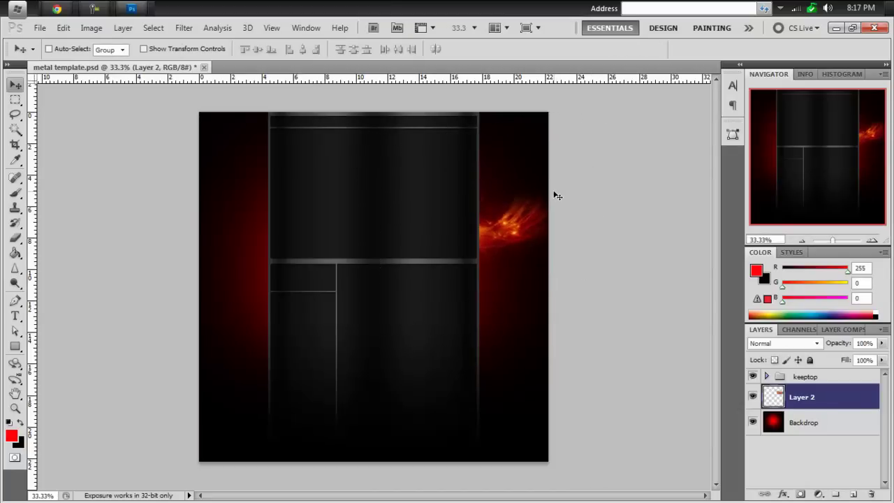
- Duplicate Layer 2 as Layer 2 copy and drag the copy down and to the right
key(ctrl+j)
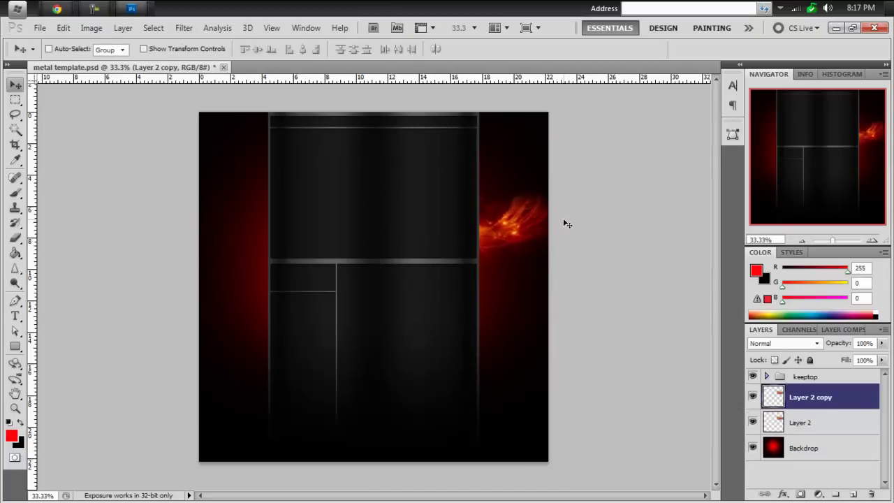
click(62, 30)
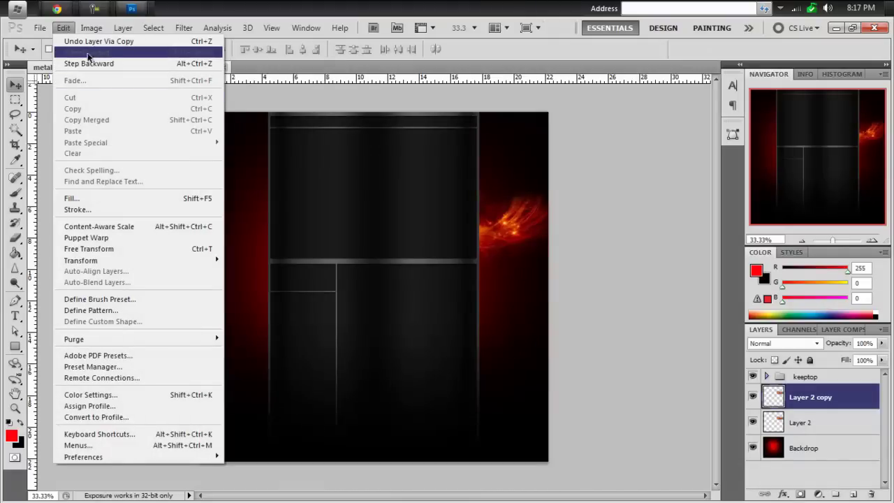
key(Escape)
click(838, 423)
click(852, 404)
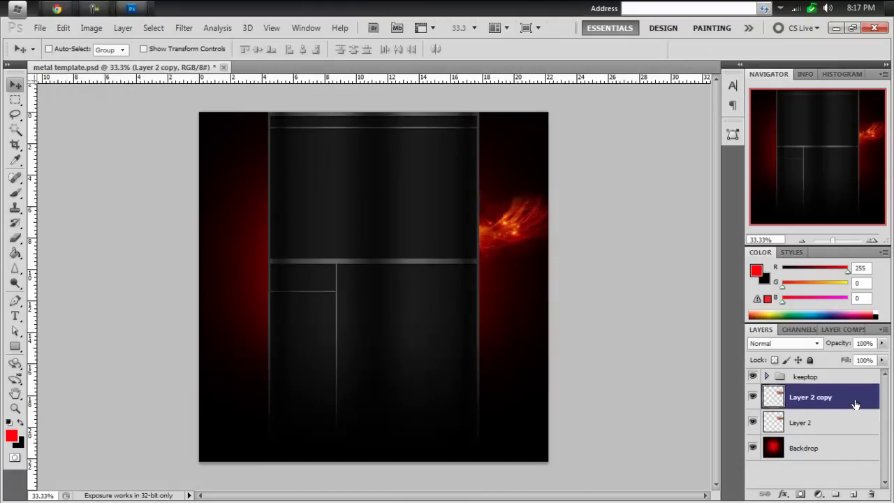
key(Delete)
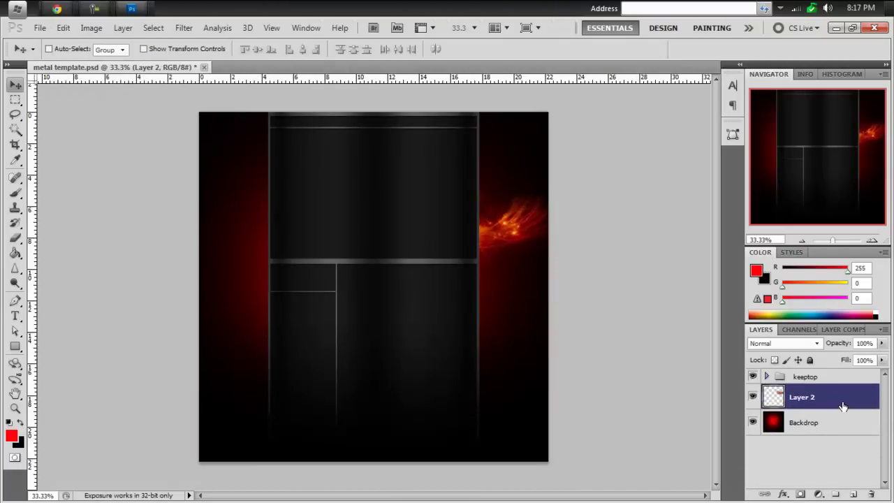
key(ctrl+z)
key(ctrl+z)
right_click(843, 397)
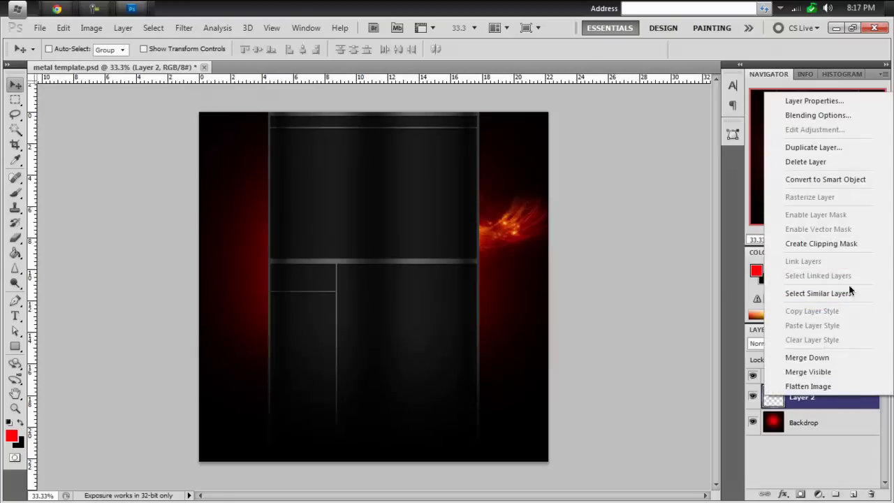
click(848, 147)
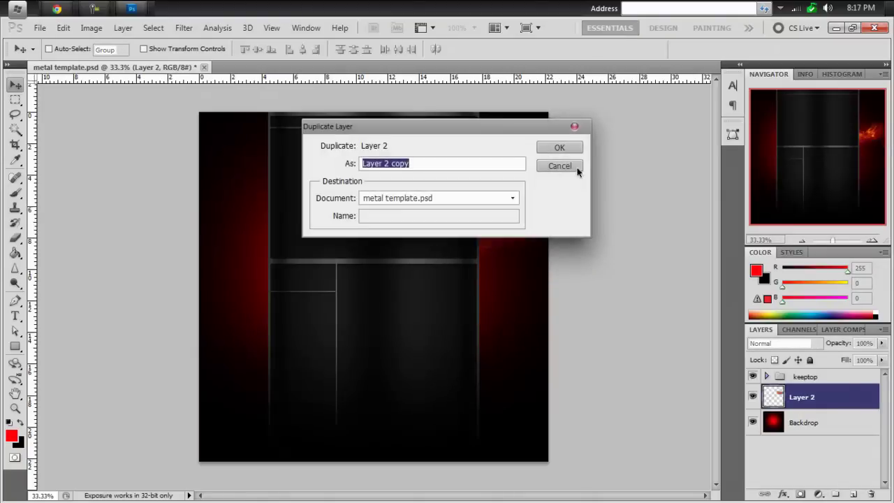
click(572, 144)
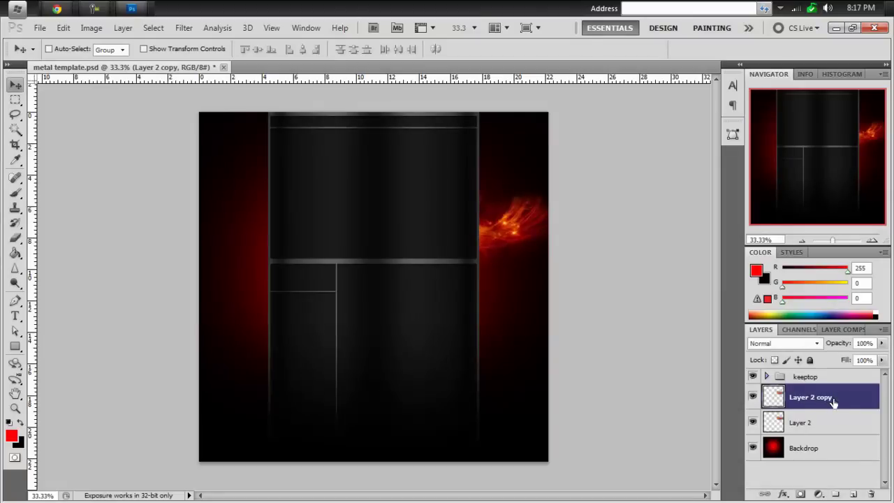
drag(587, 329, 651, 353)
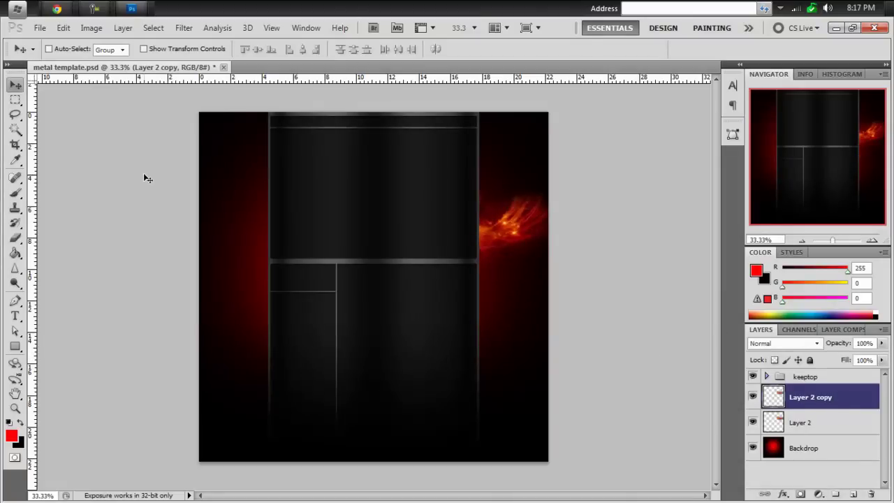
- Flip the copied flame horizontally from the Image menu
click(96, 28)
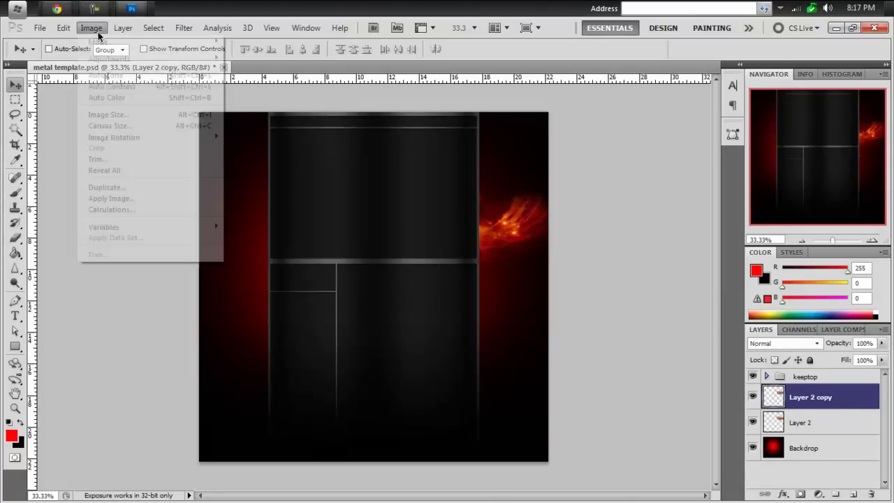
mouse_move(67, 29)
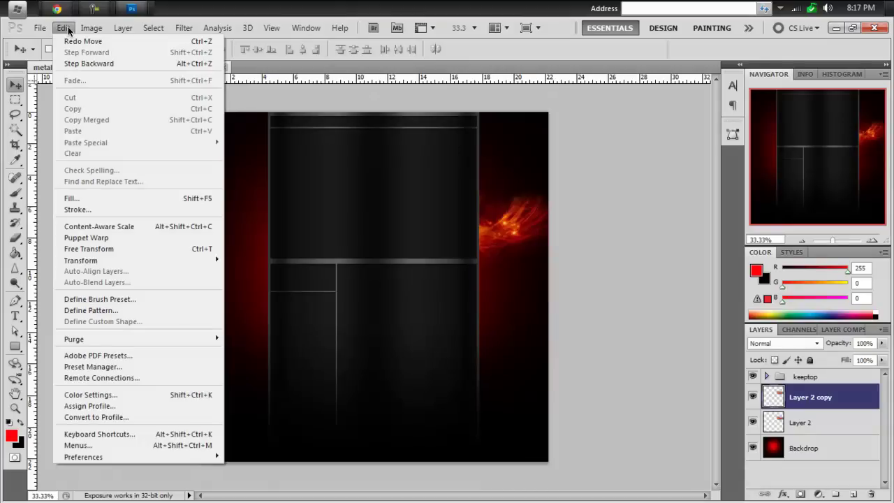
mouse_move(101, 262)
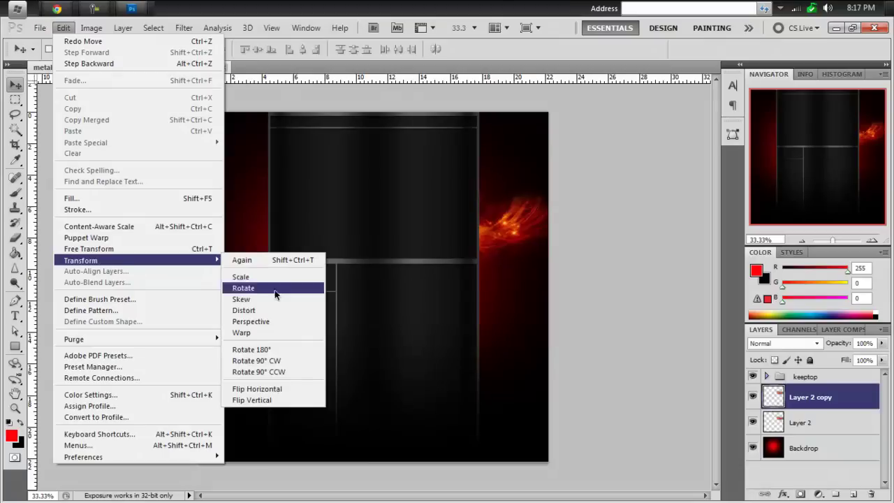
click(257, 390)
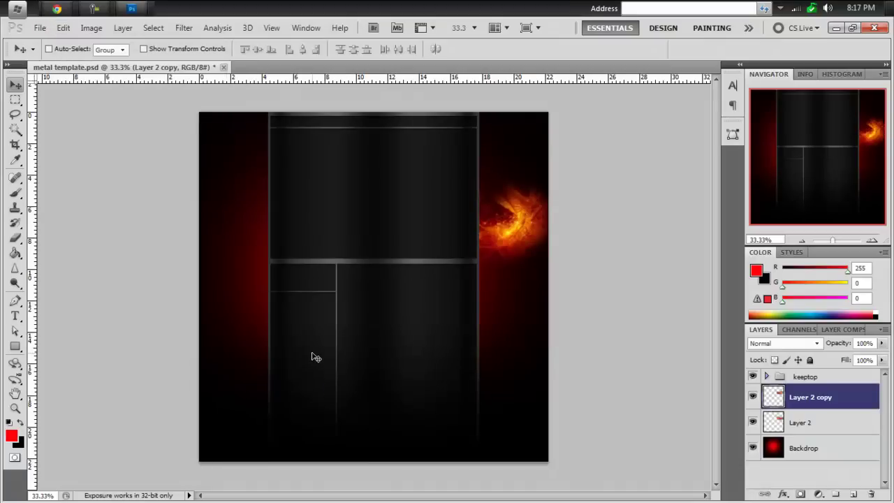
- Nudge the flames left with Shift+Left so they tuck against the box, viewing at 50%
key(shift+Left)
key(shift+Left)
key(shift+Left)
key(shift+Left)
key(shift+Left)
key(shift+Left)
key(shift+Left)
key(shift+Left)
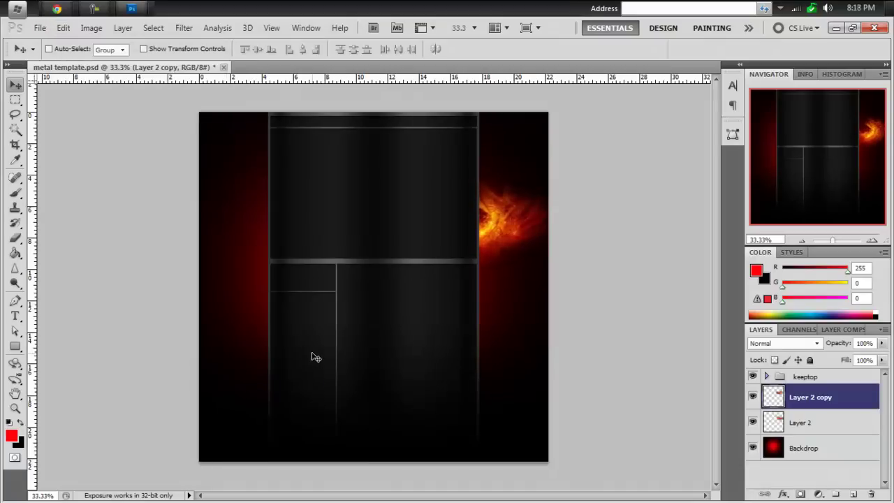
key(shift+Left)
key(shift+Left)
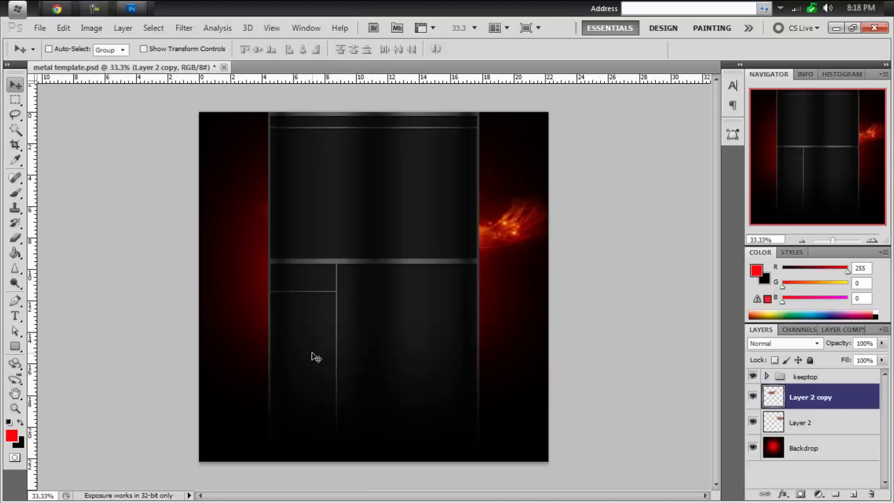
key(shift+Left)
key(shift+Left)
key(shift+Left)
key(shift+Left)
key(shift+Left)
key(shift+Left)
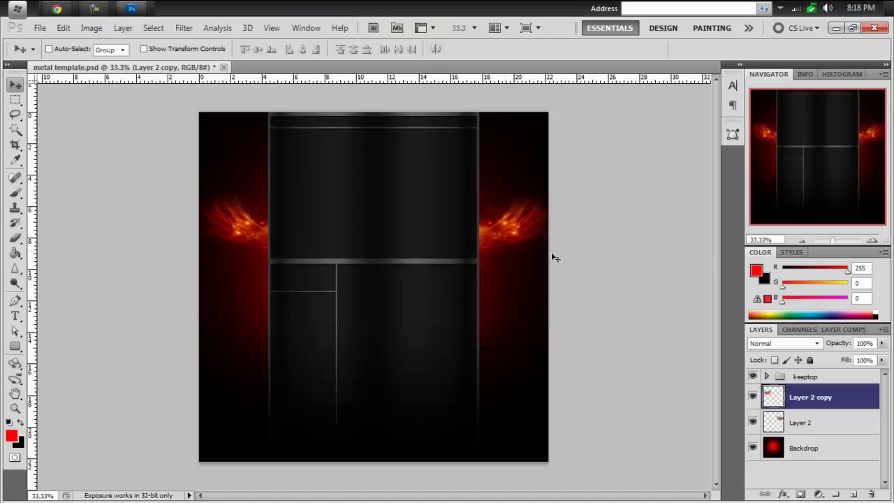
click(875, 241)
mouse_move(844, 175)
mouse_down()
mouse_move(818, 152)
mouse_move(830, 152)
mouse_move(833, 168)
mouse_up()
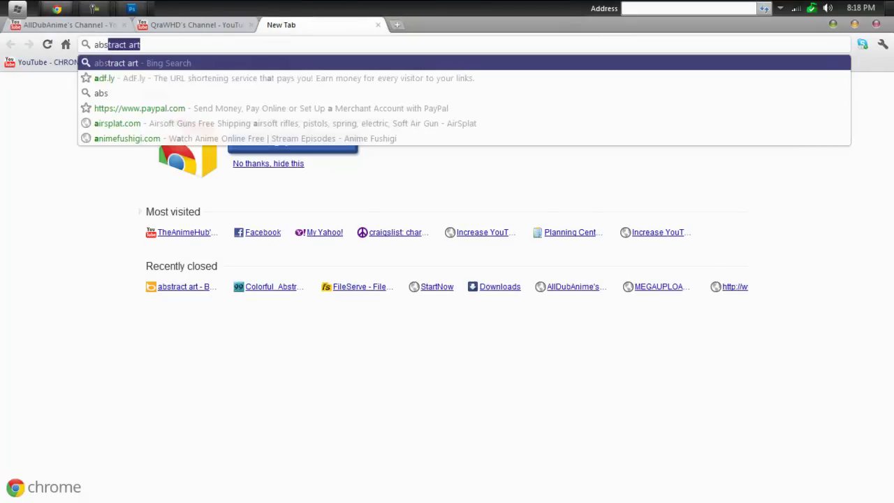
- Search Bing Images for 'abstract design' and open the silver-and-red wallpaper at full size
text(tract design)
key(Return)
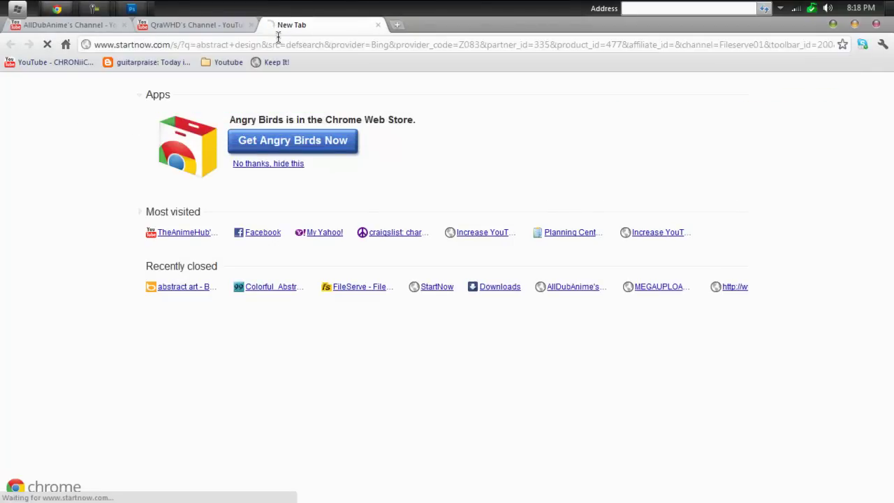
click(177, 128)
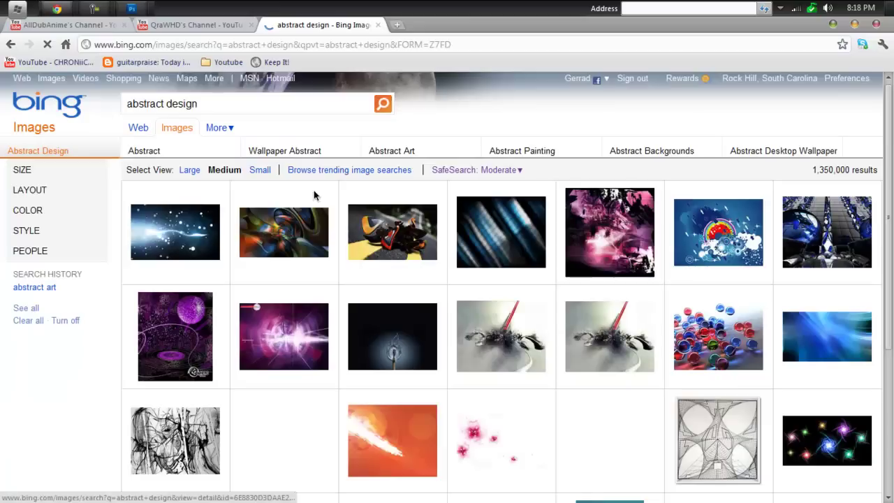
mouse_move(401, 352)
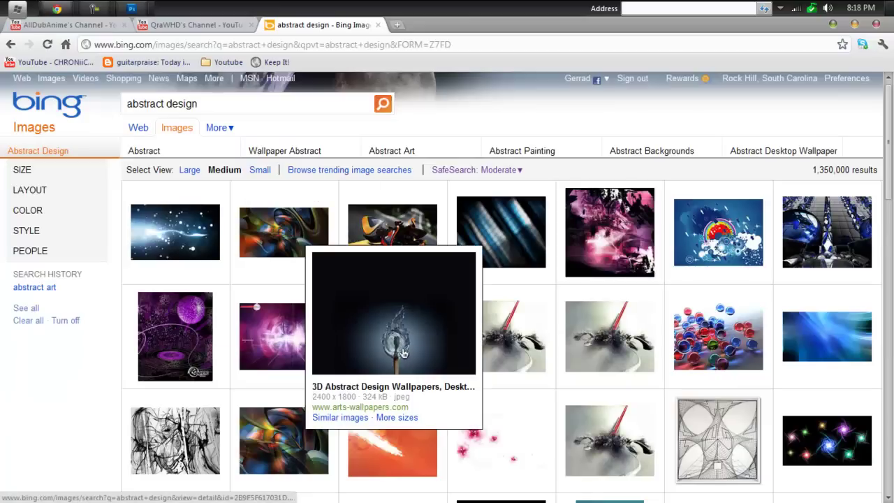
mouse_move(592, 347)
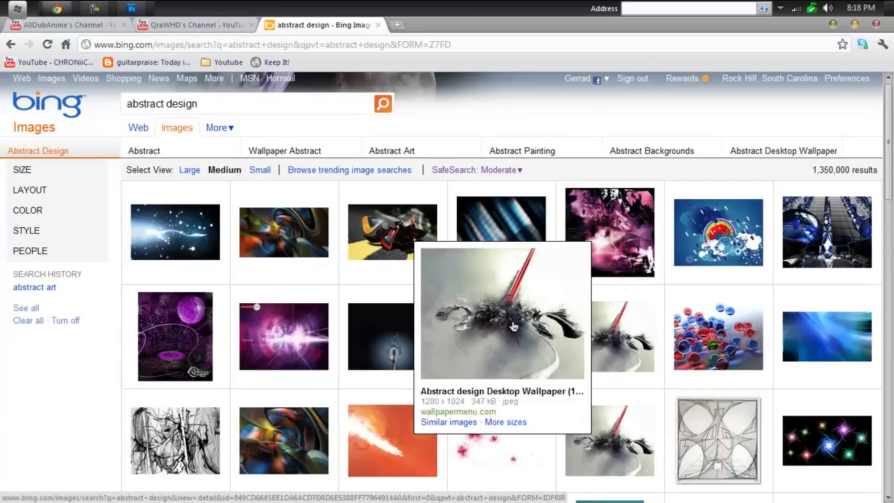
scroll(512, 327, down, 2)
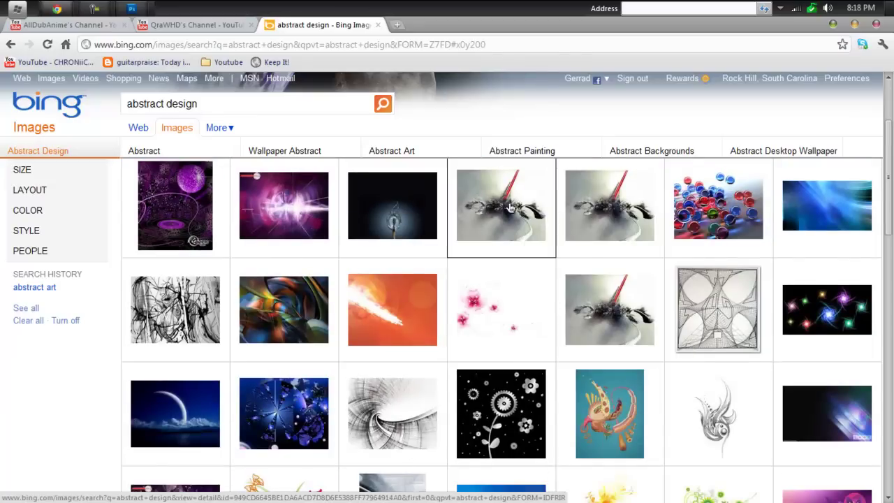
click(493, 224)
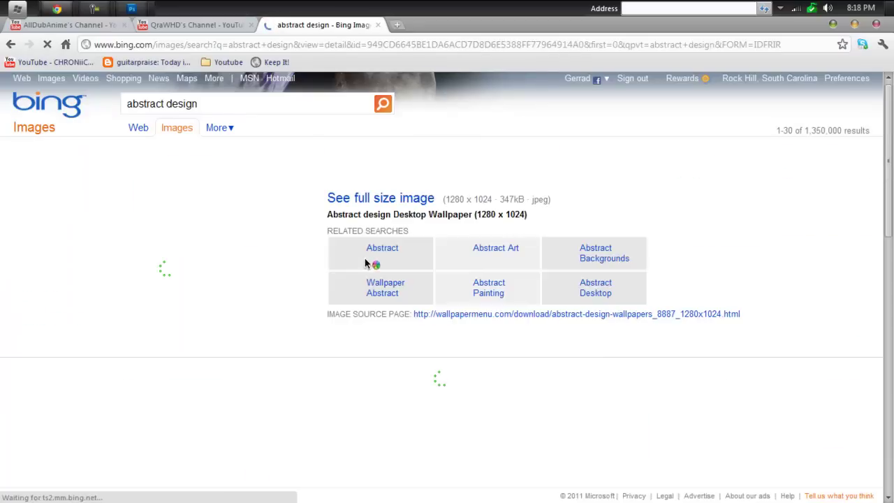
click(342, 199)
- Save the wallpaper to the Desktop, close both browser tabs, and return to Photoshop
right_click(223, 246)
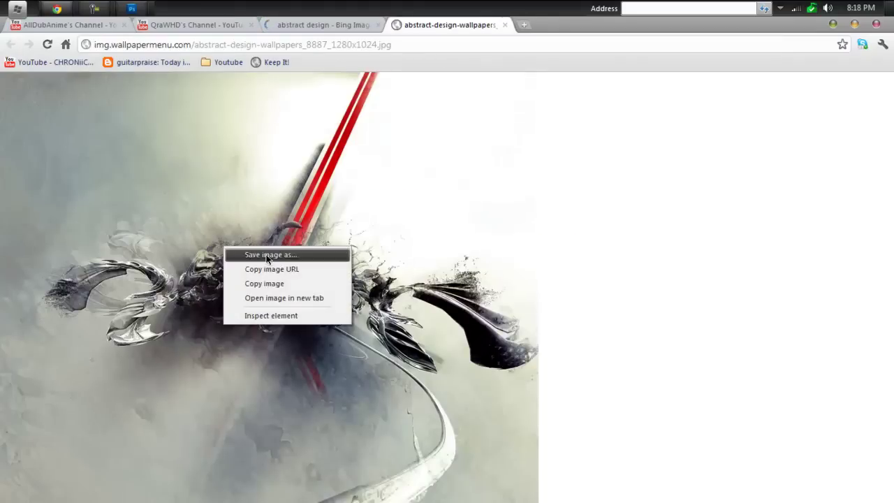
click(267, 256)
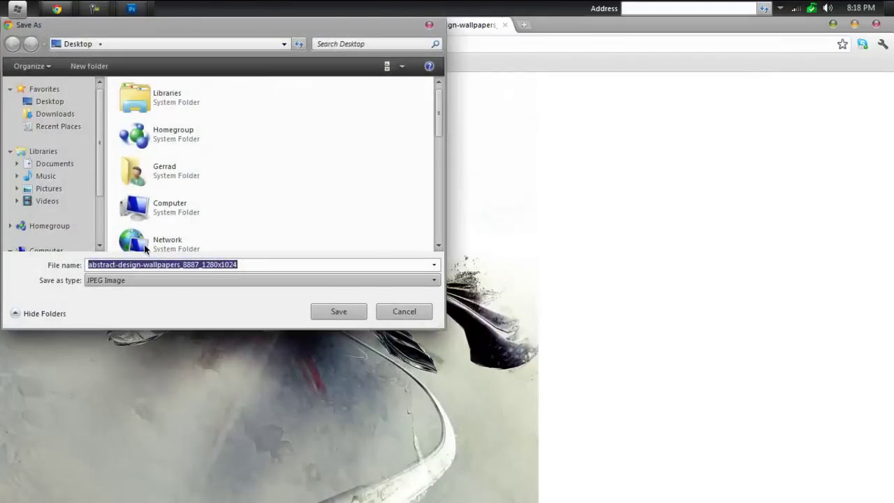
click(346, 312)
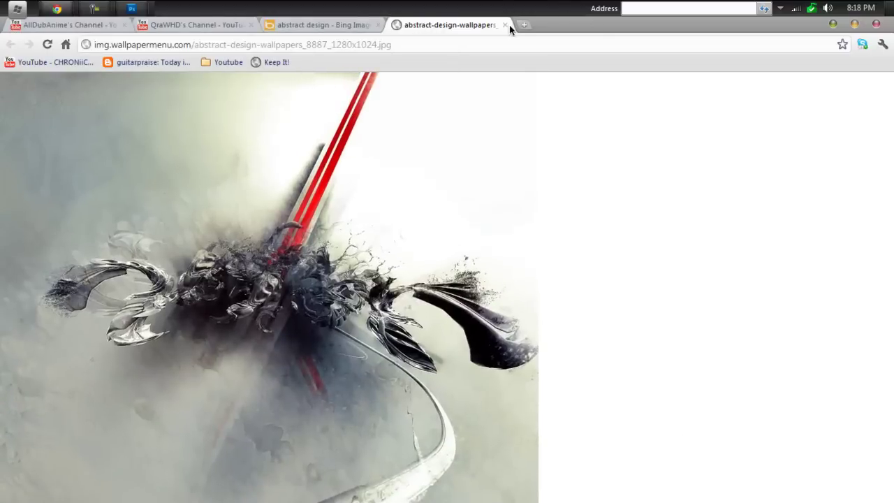
click(505, 24)
click(378, 24)
click(137, 10)
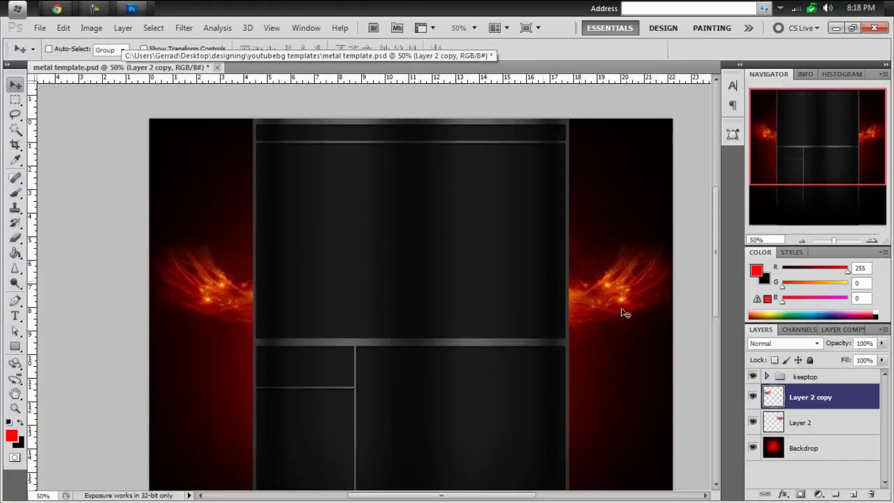
- Open the downloaded abstract wallpaper JPEG from the Desktop
click(40, 28)
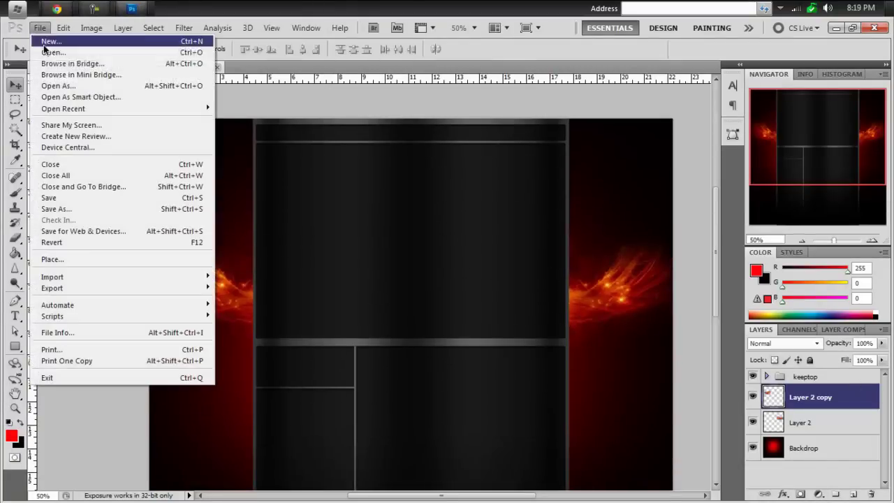
click(49, 52)
click(450, 239)
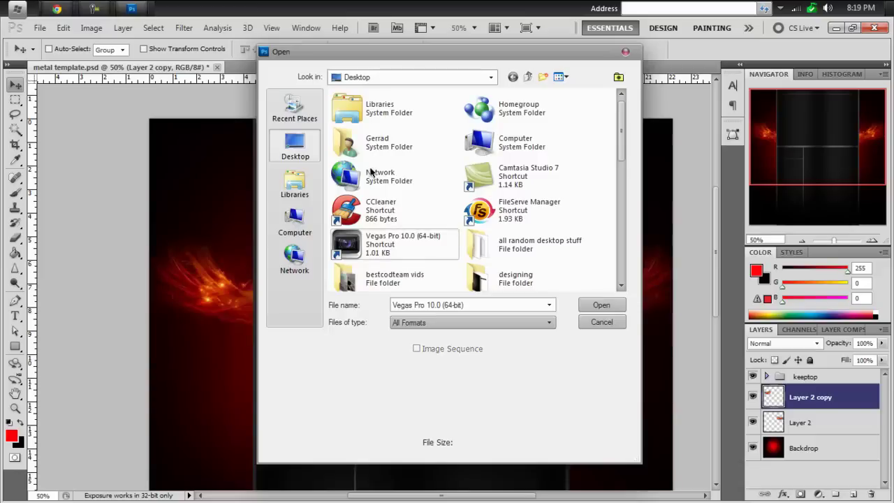
scroll(500, 181, down, 5)
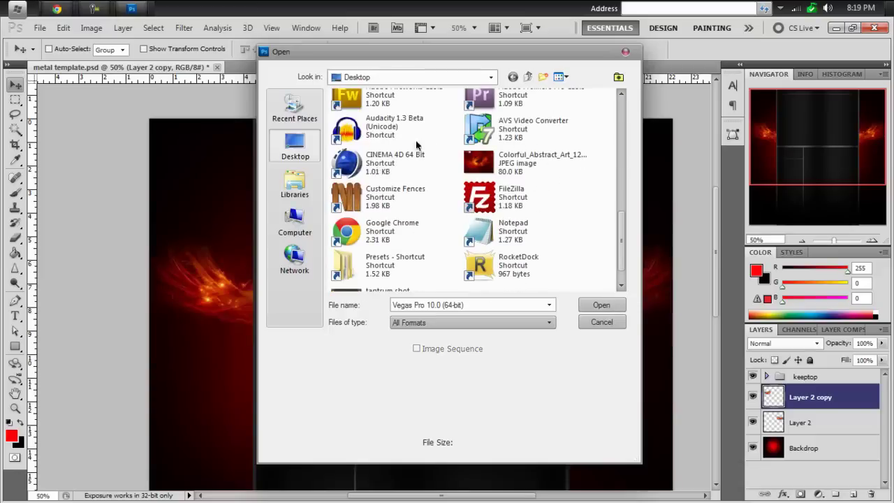
scroll(417, 145, down, 1)
scroll(421, 213, up, 5)
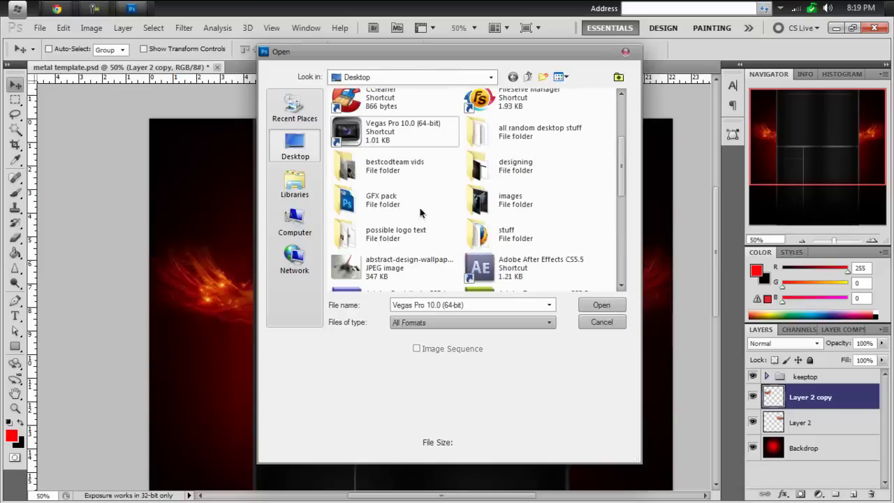
double_click(387, 262)
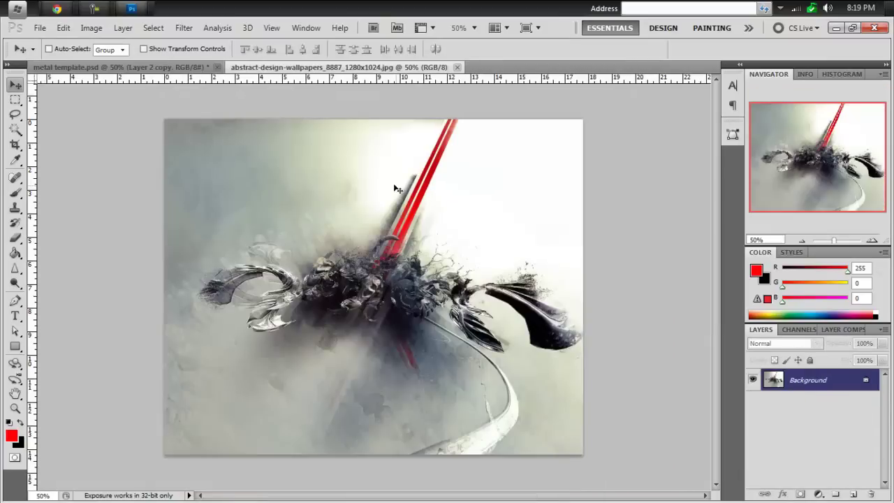
- Undo a stray brush stroke and convert the Background into editable Layer 0
key(b)
drag(70, 129, 388, 140)
key(z)
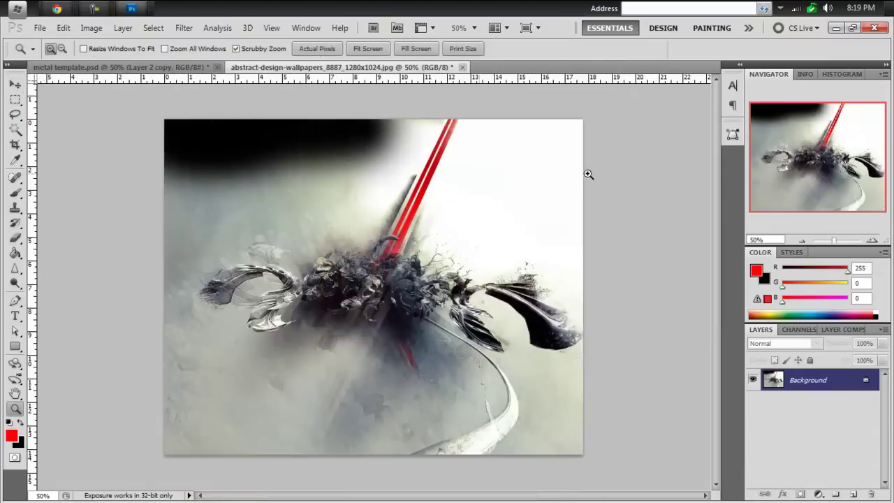
key(ctrl+z)
double_click(842, 393)
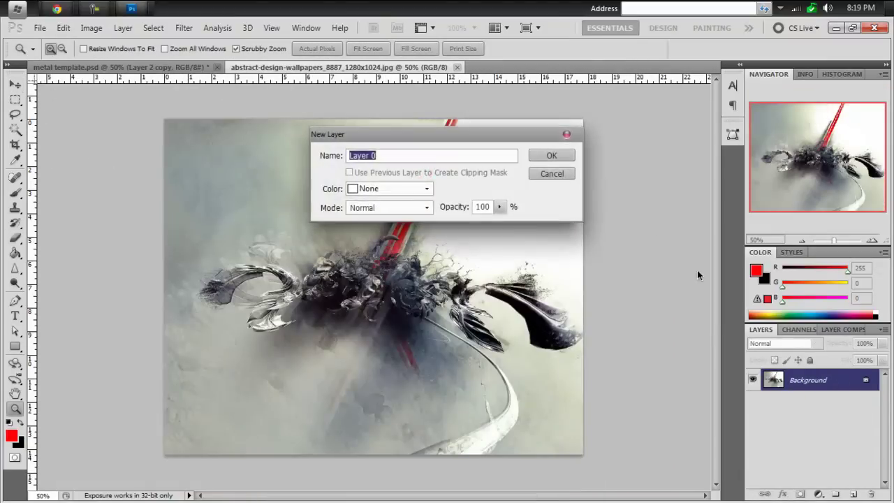
click(552, 156)
- Erase the top band and surrounding haze, leaving the central silver swirl on transparency
key(e)
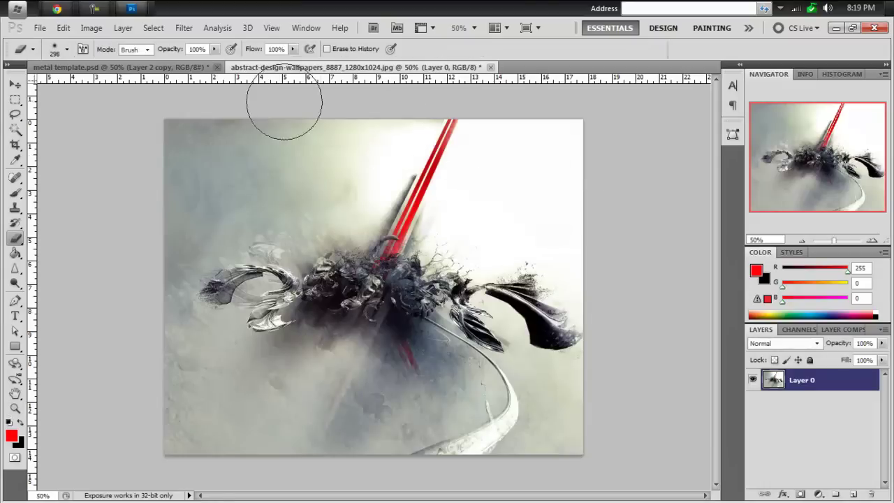
mouse_move(175, 126)
mouse_down()
mouse_move(590, 130)
mouse_move(486, 127)
mouse_move(392, 153)
mouse_move(411, 160)
mouse_move(433, 214)
mouse_move(505, 193)
mouse_move(595, 254)
mouse_move(647, 323)
mouse_move(601, 470)
mouse_move(214, 448)
mouse_move(129, 411)
mouse_move(133, 316)
mouse_move(151, 293)
mouse_move(140, 241)
mouse_move(169, 185)
mouse_move(184, 201)
mouse_move(245, 194)
mouse_move(306, 206)
mouse_move(369, 160)
mouse_up()
mouse_move(617, 279)
mouse_down()
mouse_move(560, 429)
mouse_move(523, 410)
mouse_move(489, 364)
mouse_move(477, 404)
mouse_move(394, 418)
mouse_move(327, 395)
mouse_move(235, 387)
mouse_move(194, 358)
mouse_move(200, 343)
mouse_move(158, 256)
mouse_move(238, 240)
mouse_move(306, 201)
mouse_move(434, 202)
mouse_up()
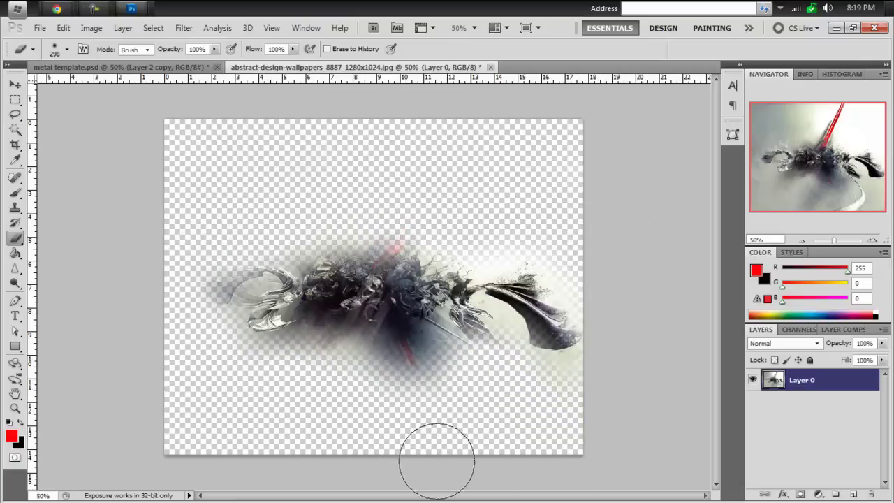
mouse_move(437, 461)
mouse_down()
mouse_move(433, 381)
mouse_move(419, 371)
mouse_move(377, 392)
mouse_move(298, 377)
mouse_move(387, 383)
mouse_up()
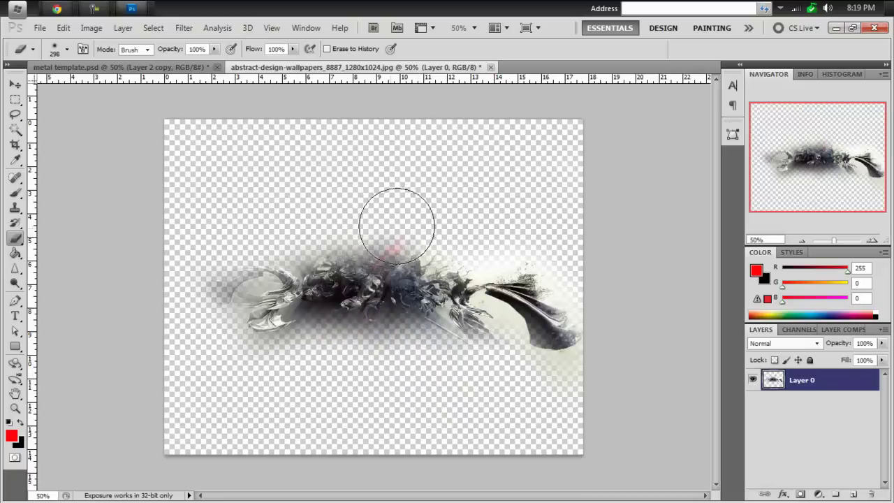
mouse_move(397, 226)
mouse_down()
mouse_move(379, 216)
mouse_move(473, 224)
mouse_up()
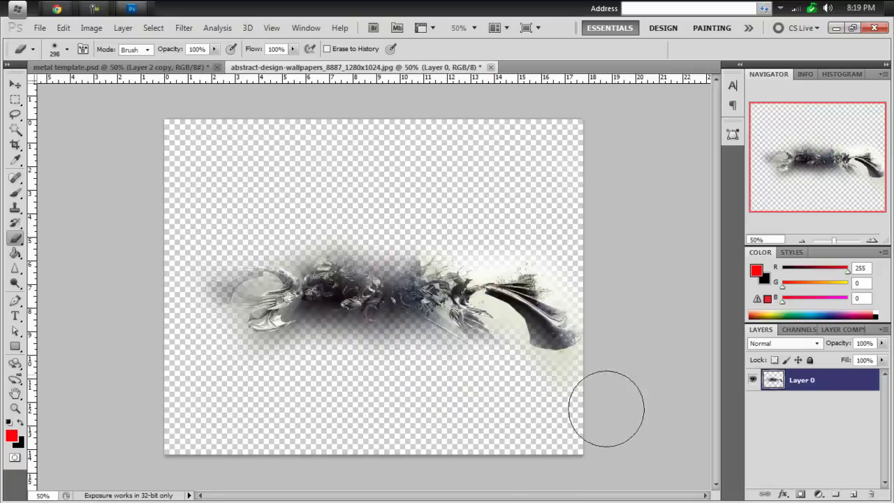
mouse_move(480, 375)
mouse_down()
mouse_move(479, 343)
mouse_move(499, 355)
mouse_up()
- Drag the swirl into metal template.psd, close the wallpaper unsaved, and stack it above keeptop
key(v)
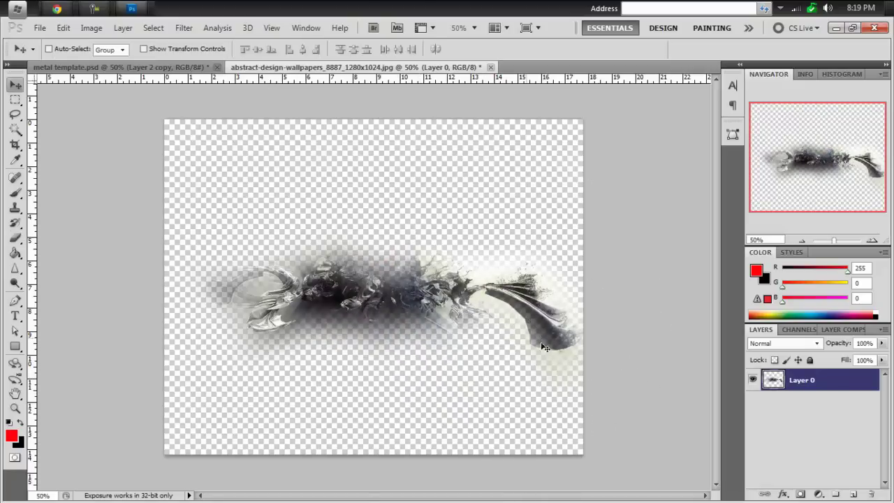
drag(351, 82, 363, 136)
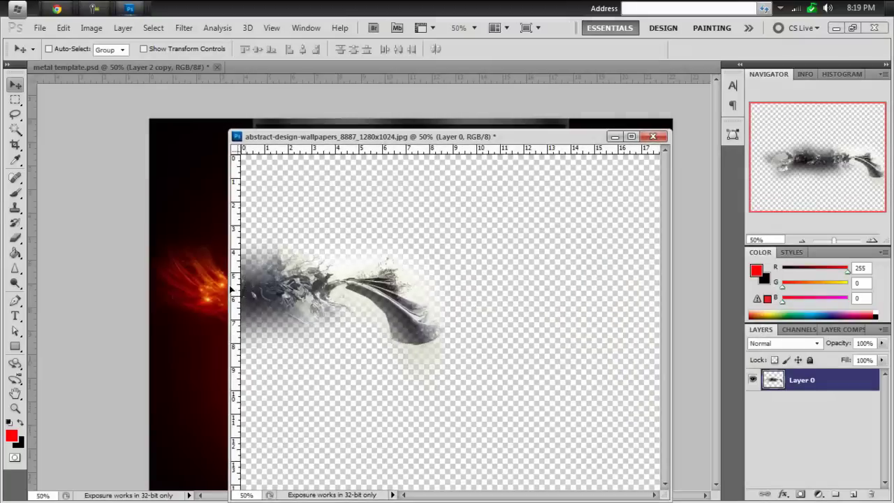
click(652, 137)
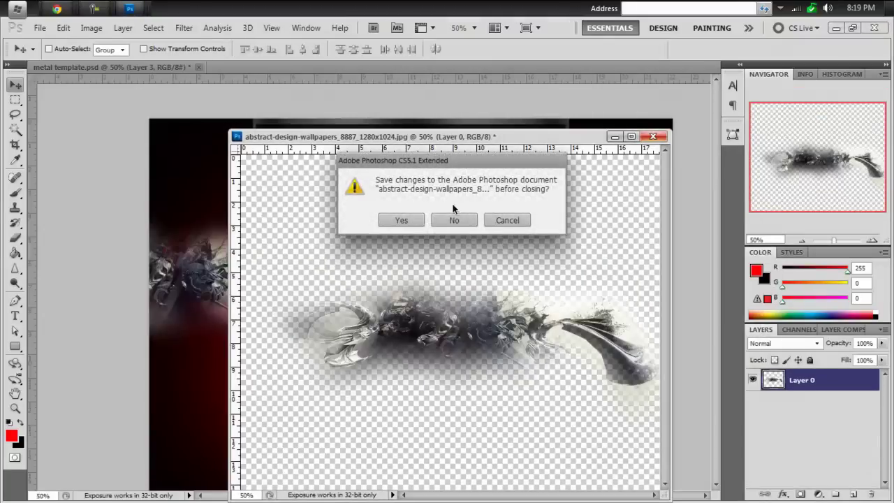
click(458, 219)
drag(222, 318, 743, 385)
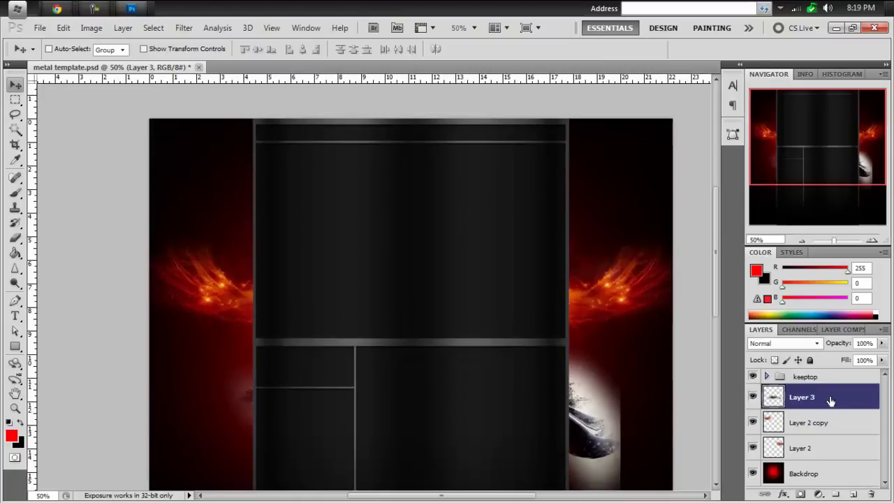
drag(830, 400, 829, 377)
- Brush across the swirl on the lower box panels to darken it
key(b)
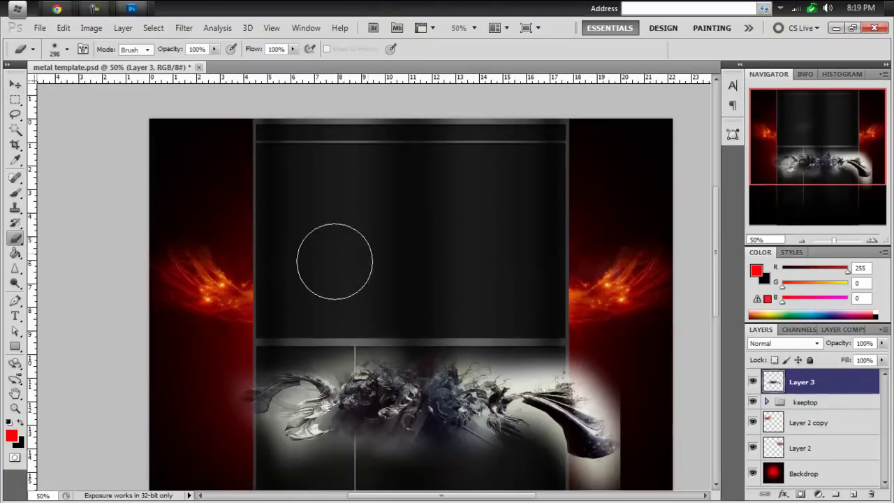
scroll(349, 258, down, 3)
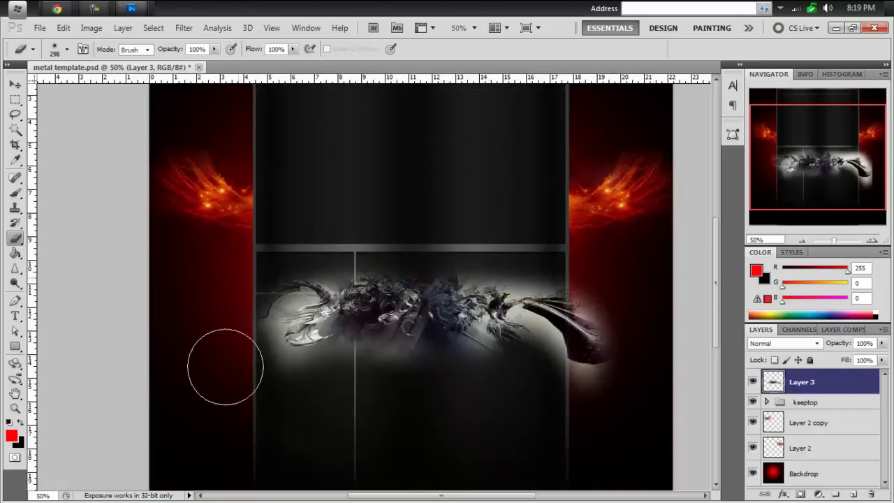
mouse_move(225, 367)
mouse_down()
mouse_move(272, 365)
mouse_move(295, 380)
mouse_move(305, 354)
mouse_move(325, 382)
mouse_move(399, 374)
mouse_move(455, 389)
mouse_move(520, 364)
mouse_move(550, 380)
mouse_move(554, 364)
mouse_move(600, 410)
mouse_move(647, 325)
mouse_move(595, 277)
mouse_move(556, 258)
mouse_move(320, 232)
mouse_move(227, 271)
mouse_move(262, 370)
mouse_move(307, 367)
mouse_move(399, 395)
mouse_move(533, 351)
mouse_up()
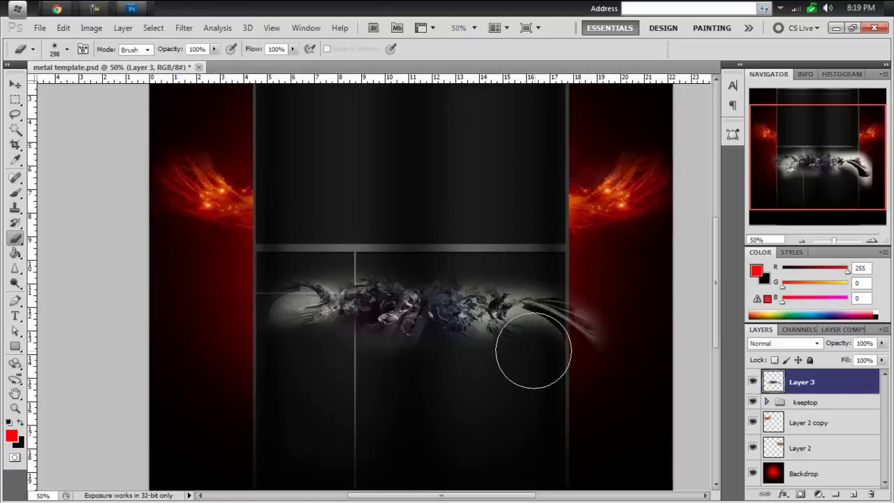
- Rotate the swirl −45° and scale it to about 56%, moving it toward the box's upper-left
key(v)
key(ctrl+t)
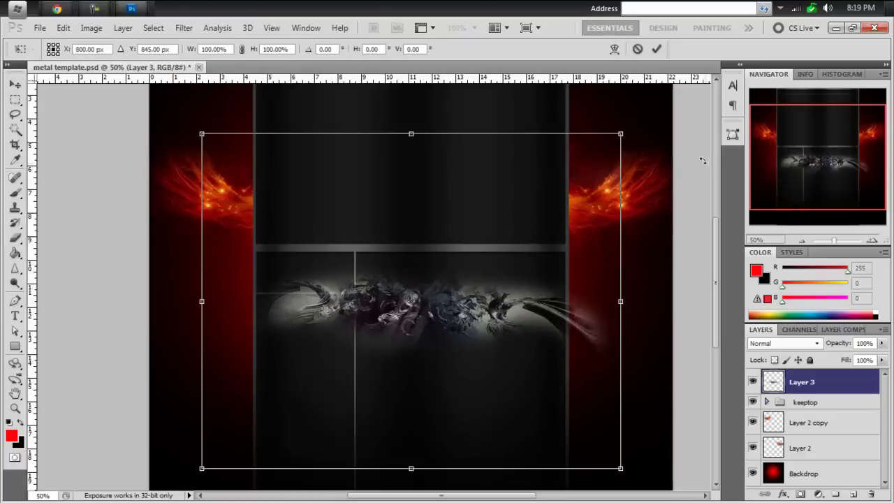
drag(632, 130, 443, 70)
drag(517, 435, 391, 316)
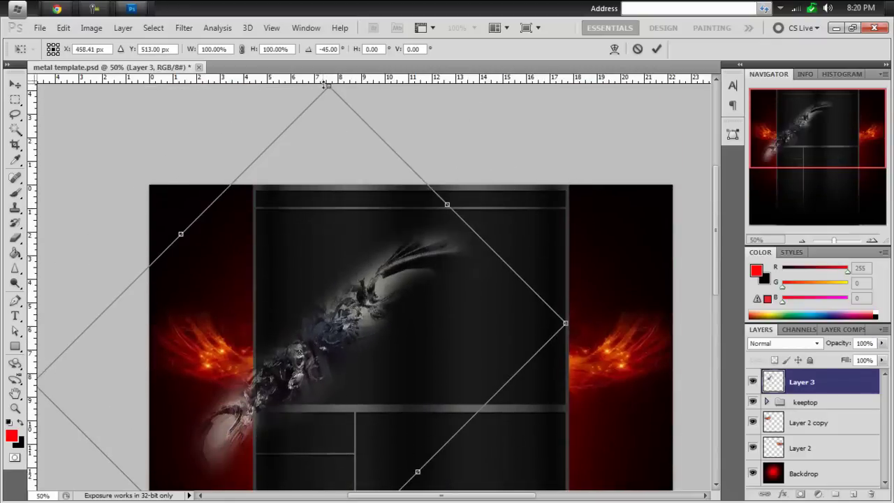
drag(329, 85, 310, 291)
drag(311, 367, 267, 227)
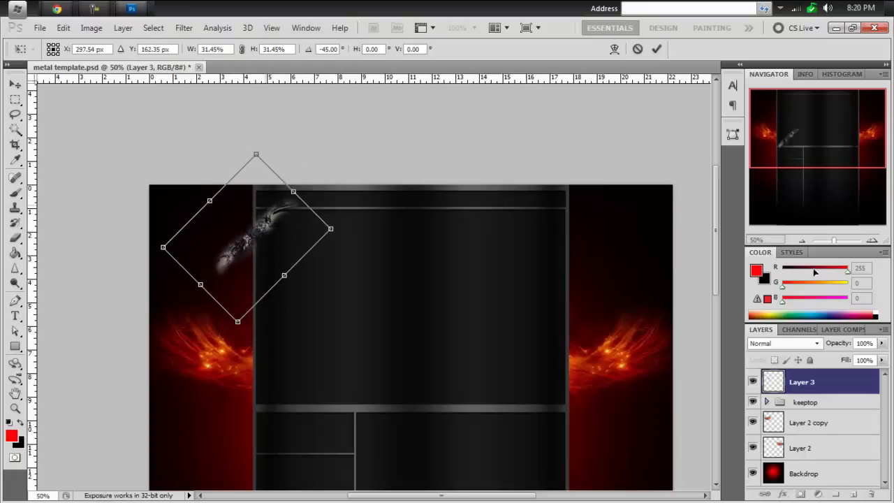
- Shrink the swirl further to about 10%, commit, and nudge it to the metal bar's edge
click(872, 240)
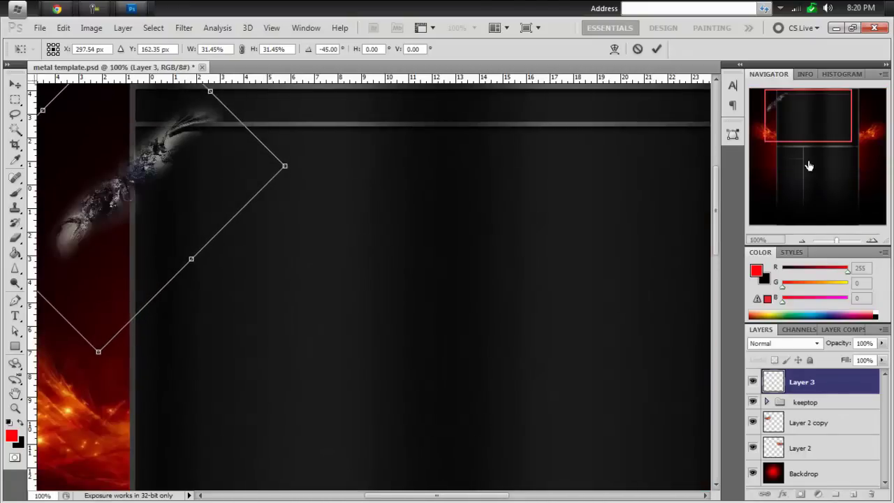
drag(808, 165, 790, 164)
scroll(329, 176, up, 3)
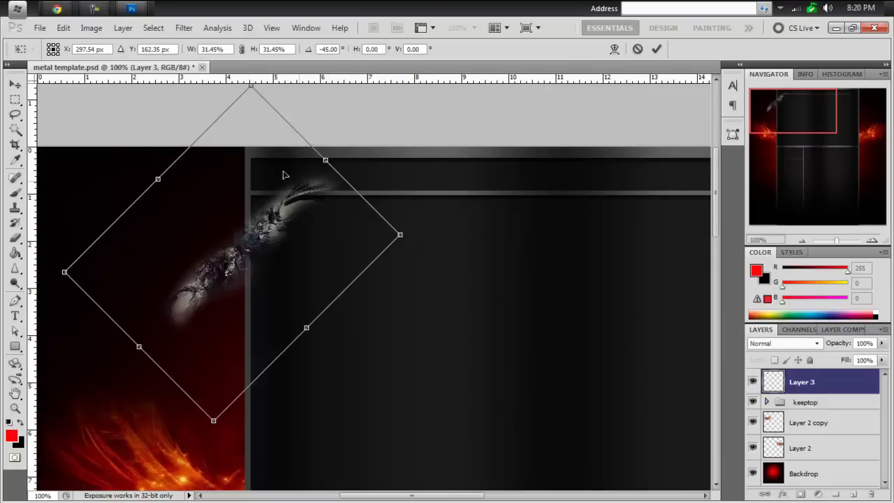
scroll(285, 175, up, 1)
drag(257, 170, 253, 261)
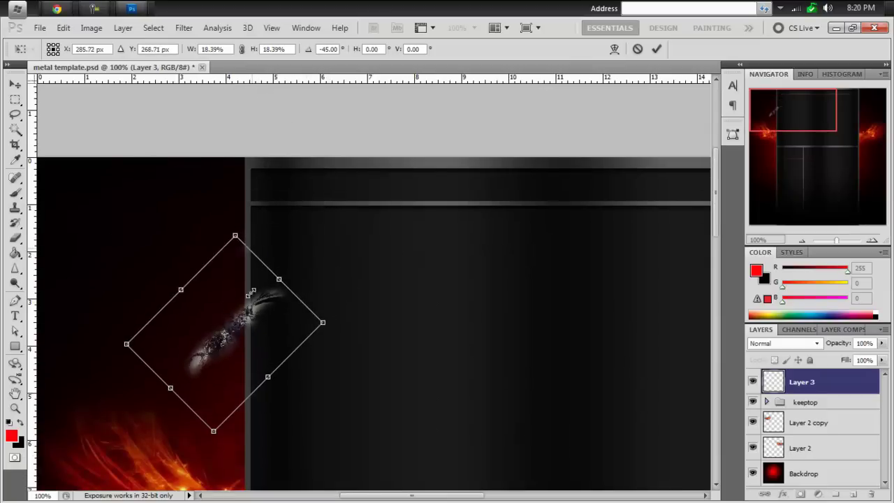
drag(247, 317, 256, 201)
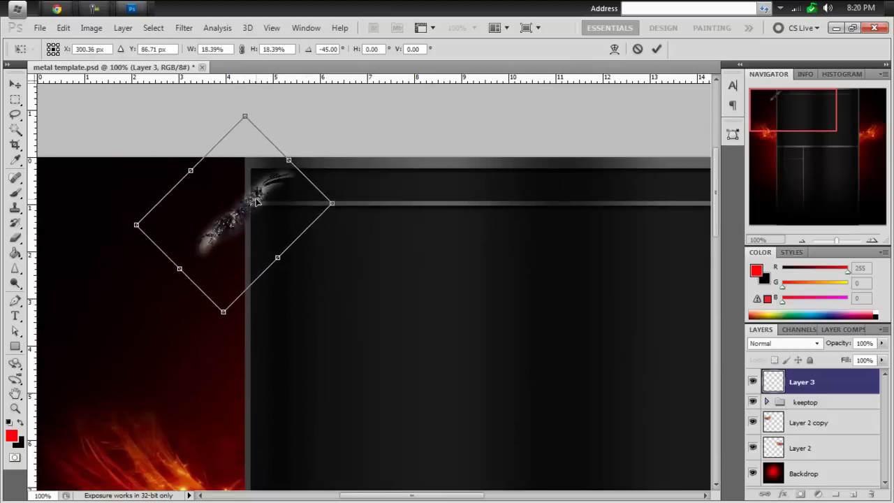
drag(245, 114, 239, 204)
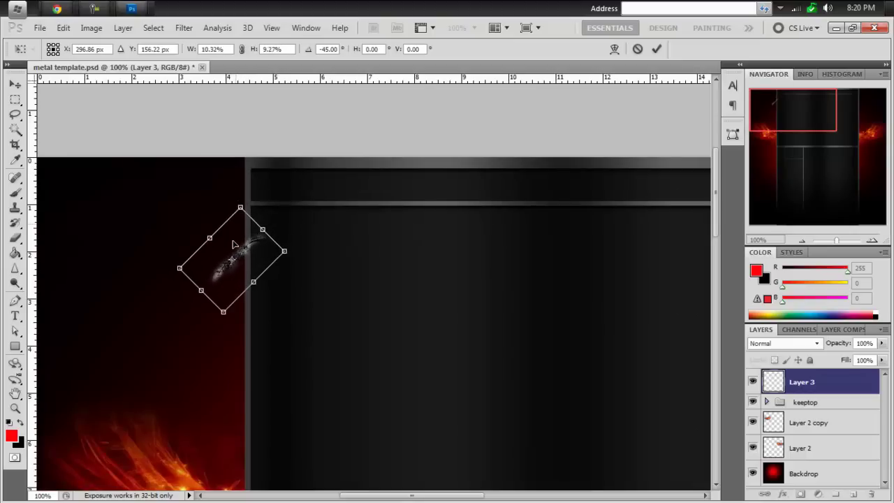
key(Return)
mouse_move(237, 245)
mouse_down()
mouse_move(259, 214)
mouse_move(249, 204)
mouse_move(255, 269)
mouse_move(283, 330)
mouse_up()
key(b)
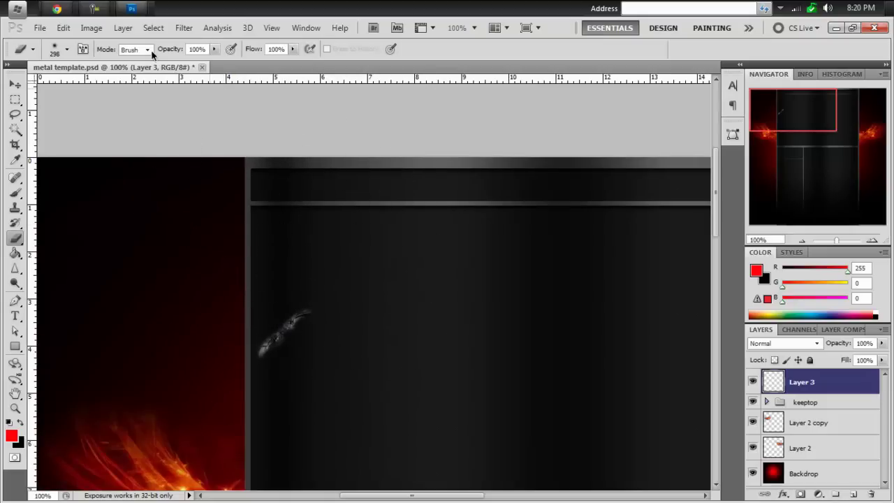
- Try eraser hardness at 100%, then set it back to 0%
click(67, 49)
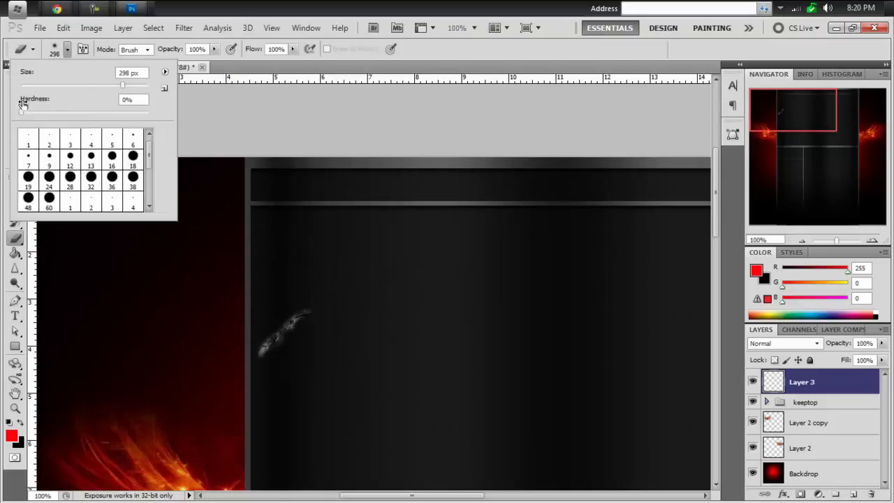
drag(23, 103, 202, 121)
click(275, 190)
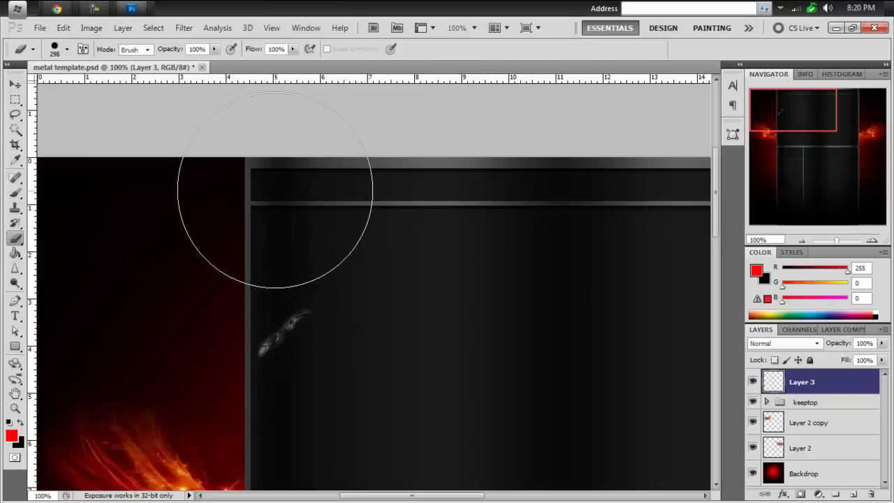
click(55, 50)
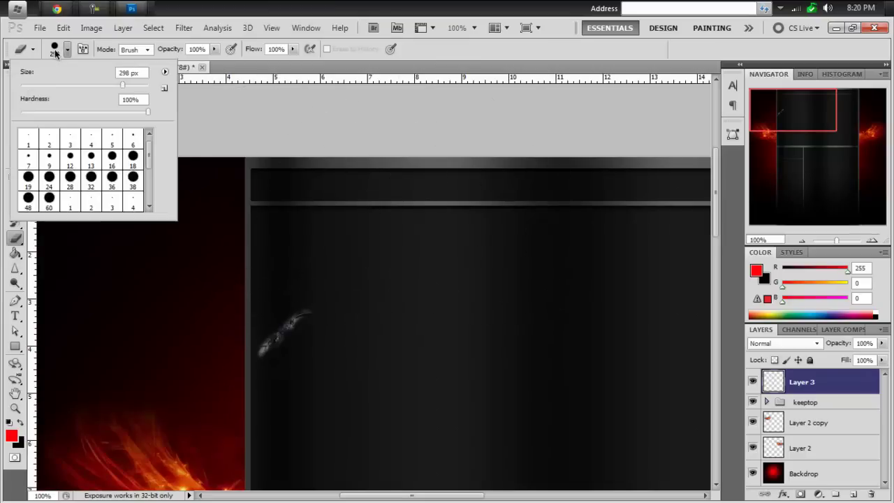
drag(56, 111, 7, 114)
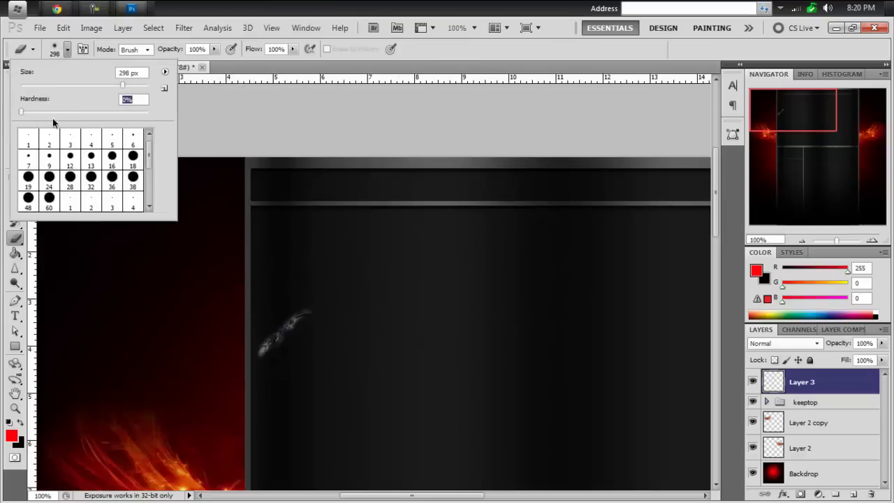
click(217, 98)
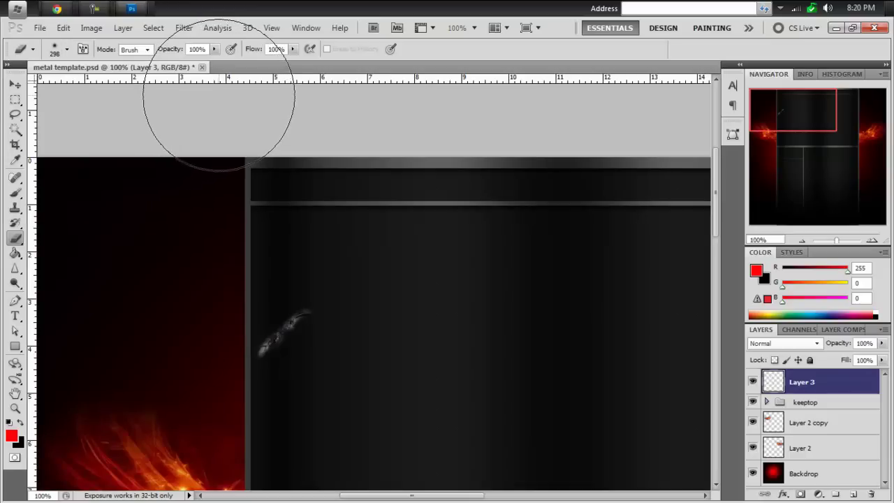
- Move the swirl onto the top bar's left corner and shrink it to about 44% by 51%
key(v)
mouse_move(302, 315)
mouse_down()
mouse_move(254, 237)
mouse_move(250, 214)
mouse_move(250, 226)
mouse_up()
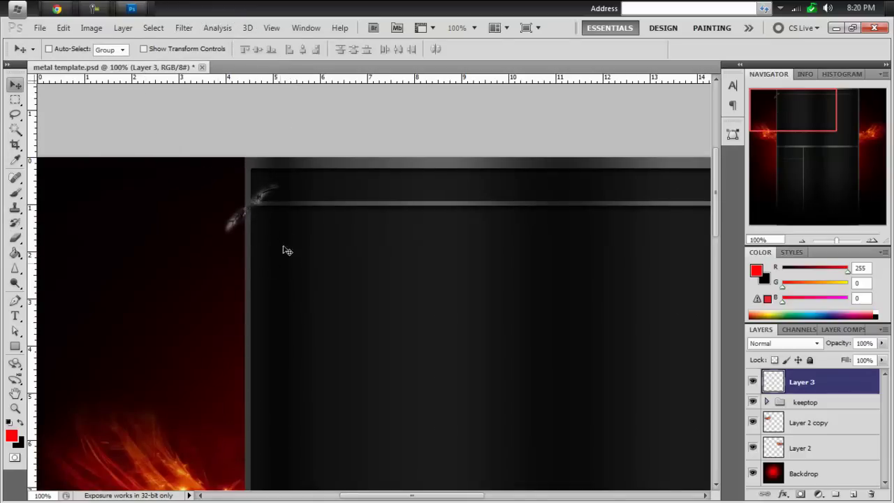
mouse_move(785, 115)
mouse_down()
mouse_move(800, 120)
mouse_move(789, 109)
mouse_up()
key(ctrl+t)
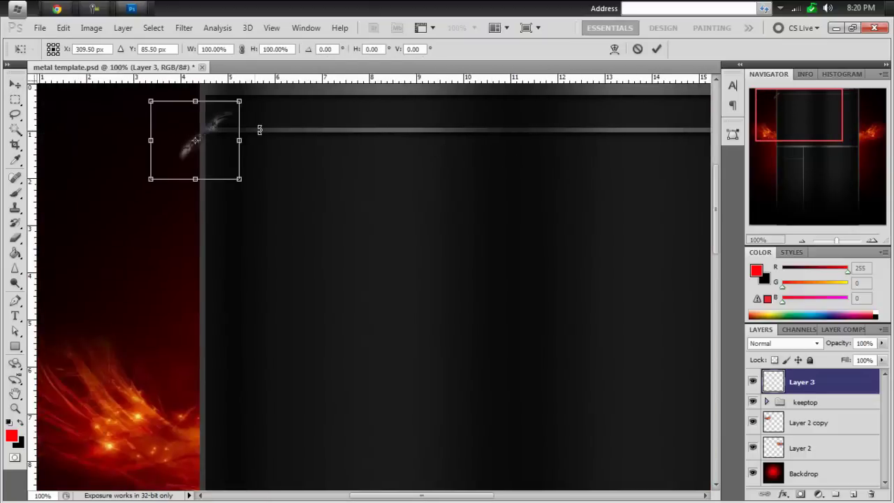
drag(241, 99, 210, 134)
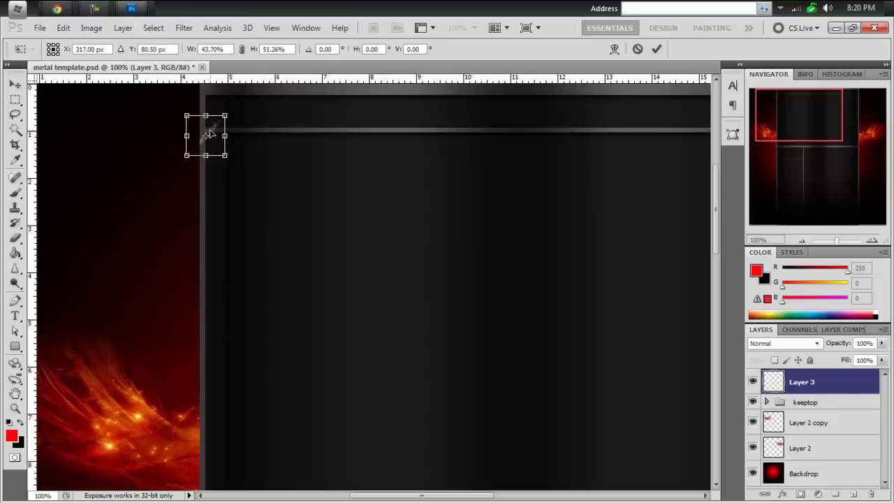
key(ctrl+z)
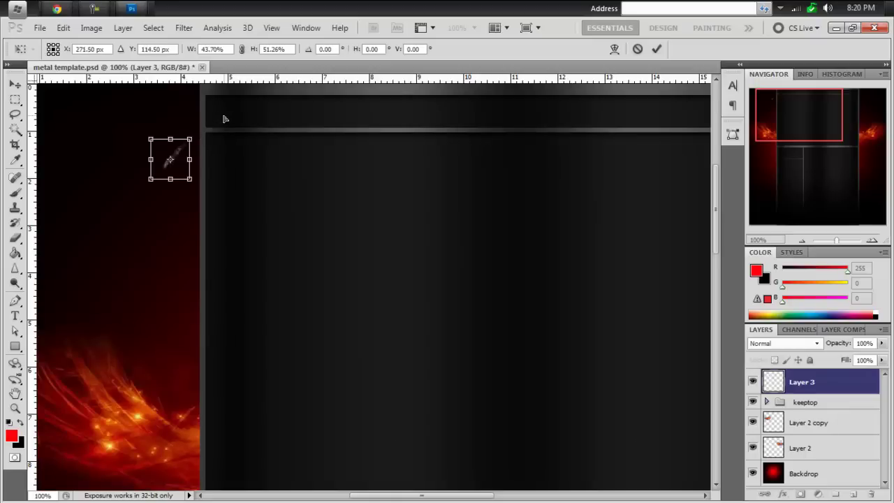
key(ctrl+z)
mouse_move(226, 113)
mouse_down()
mouse_move(264, 95)
mouse_move(218, 131)
mouse_up()
key(Return)
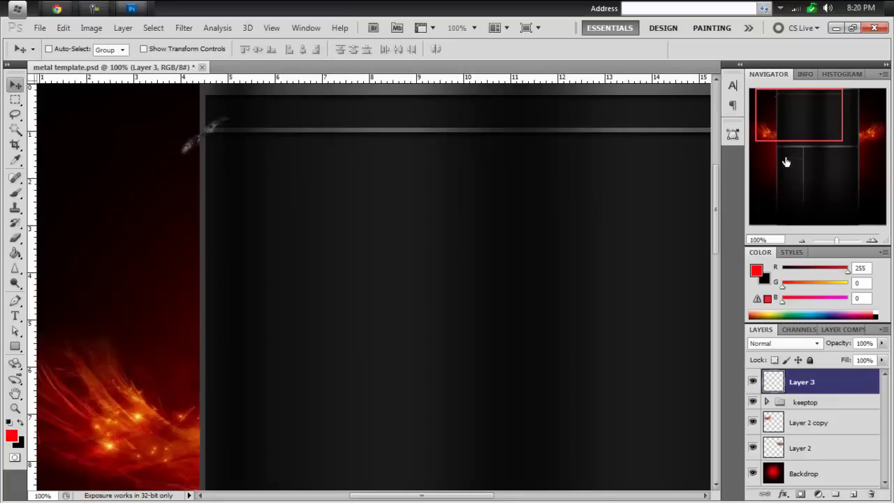
mouse_move(800, 133)
mouse_down()
mouse_move(815, 130)
mouse_move(801, 129)
mouse_up()
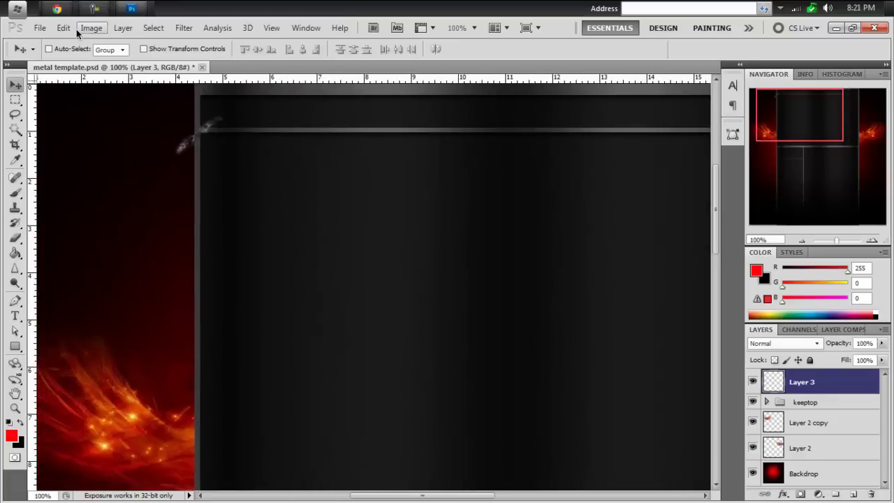
- In Chrome, go back to the YouTube home page and search for 'optic hecz'
click(56, 9)
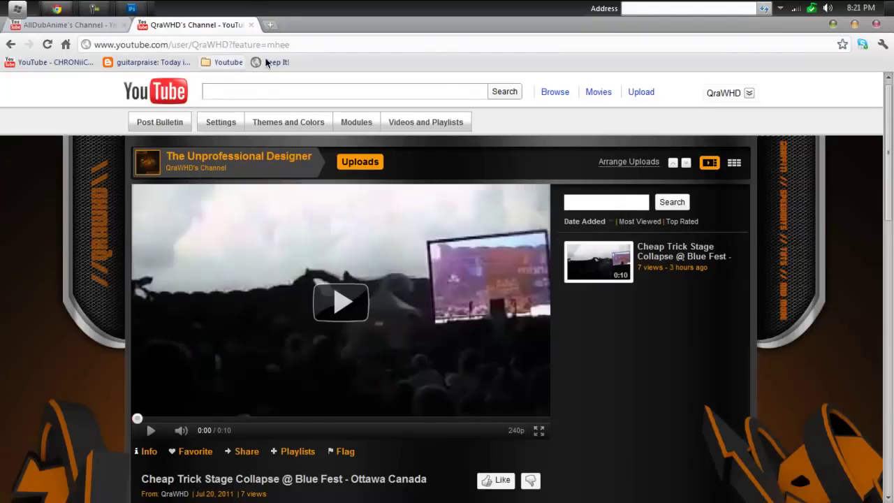
drag(169, 45, 407, 50)
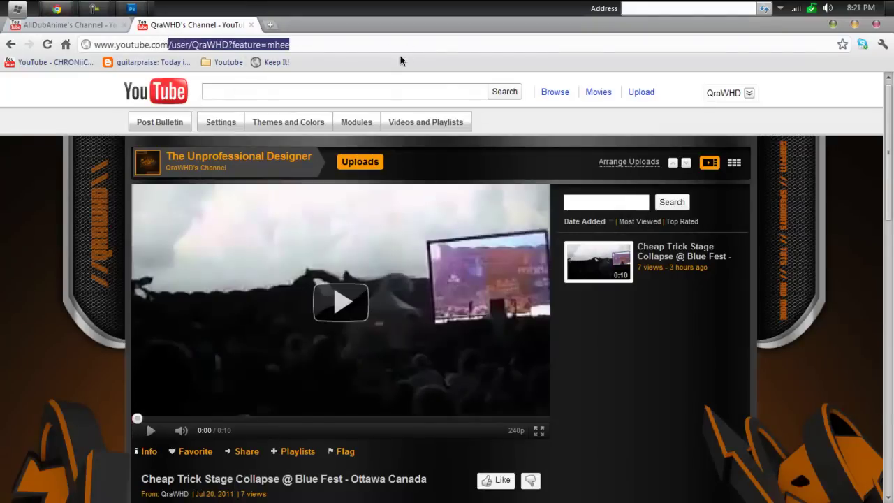
text(/)
key(BackSpace)
key(BackSpace)
key(BackSpace)
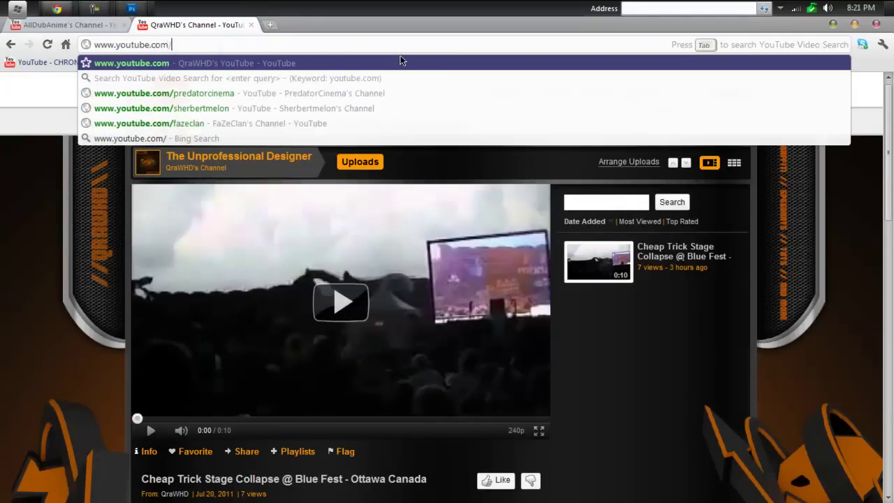
click(79, 219)
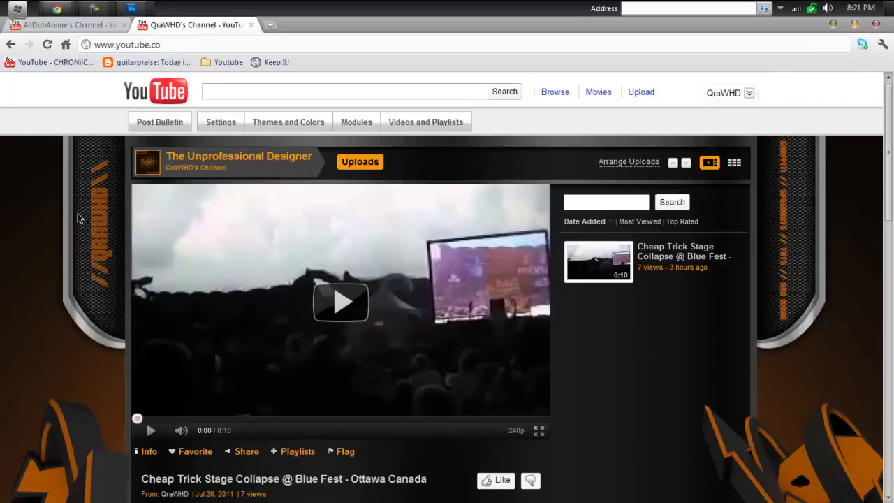
click(255, 95)
text(optic)
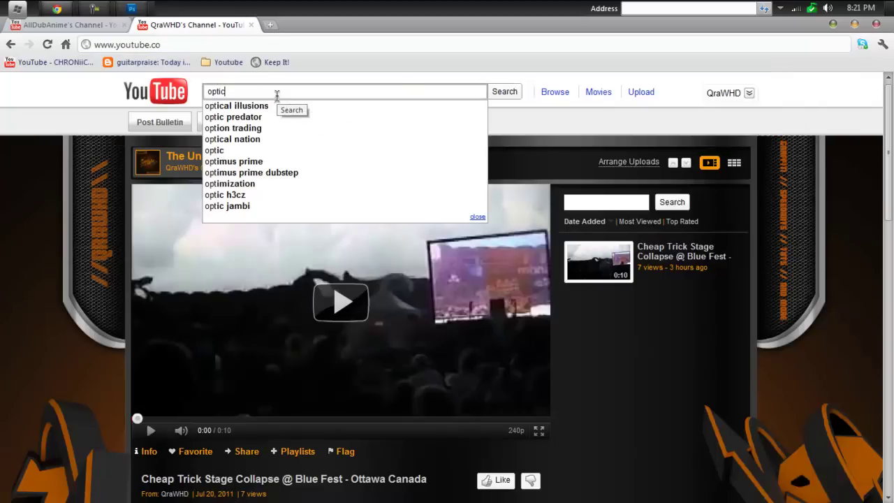
text( hec)
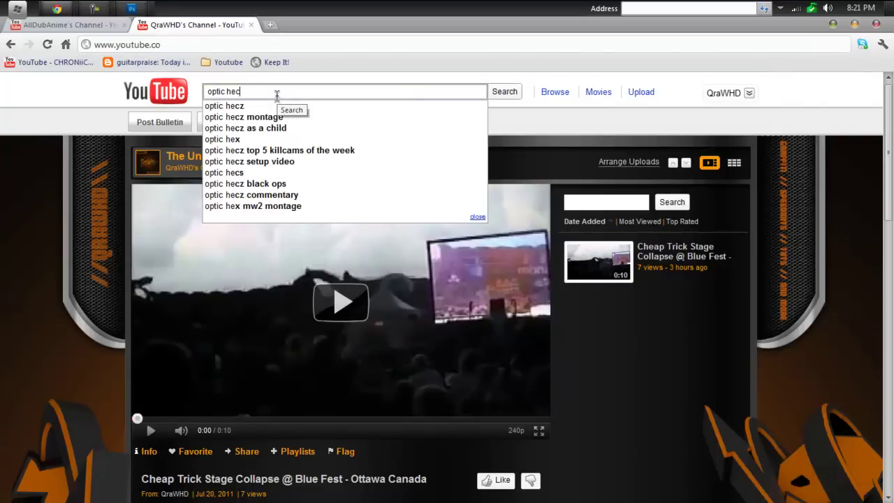
text(z)
key(Return)
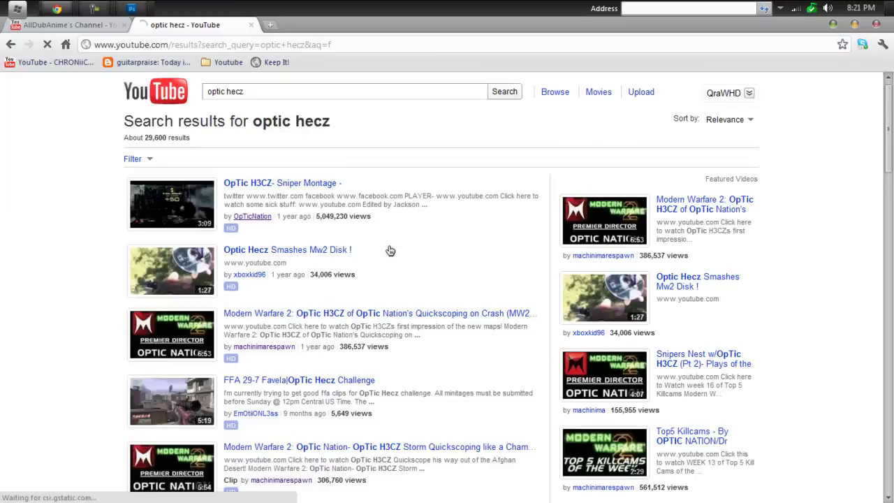
- Open the H3CZ channel via OpTicNation and scroll down to its profile and featured channels
click(252, 216)
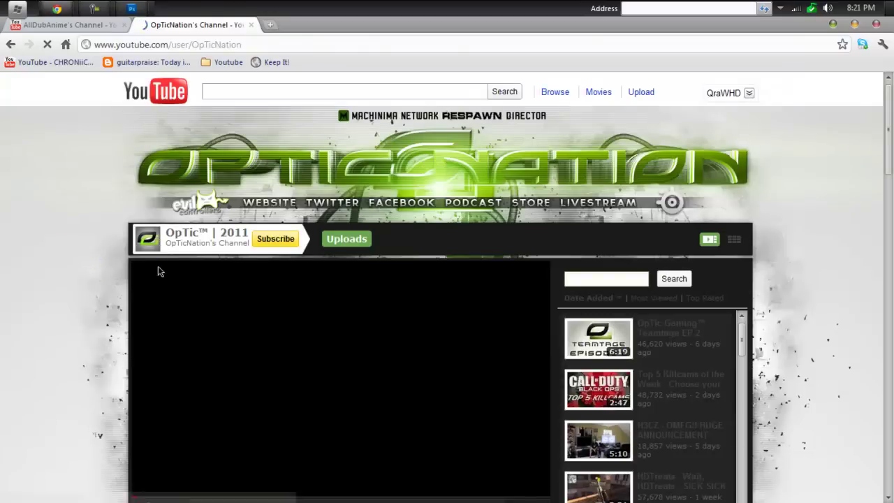
scroll(243, 325, down, 1)
scroll(244, 349, down, 8)
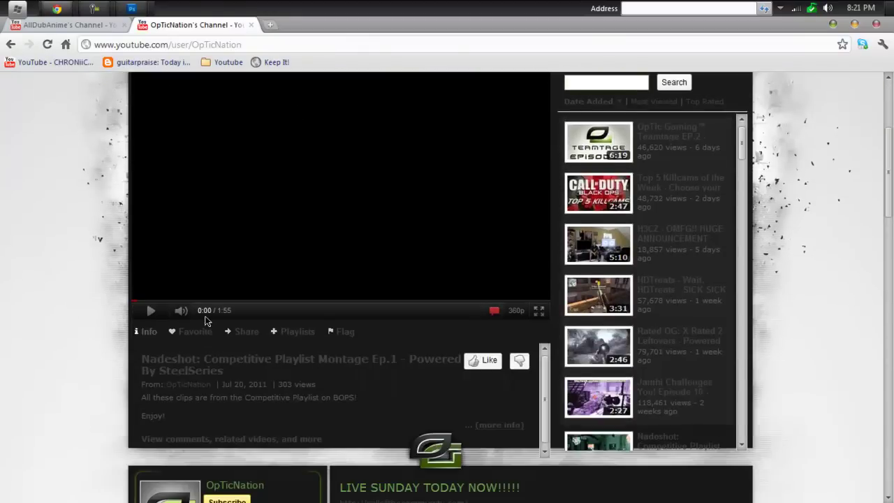
click(404, 163)
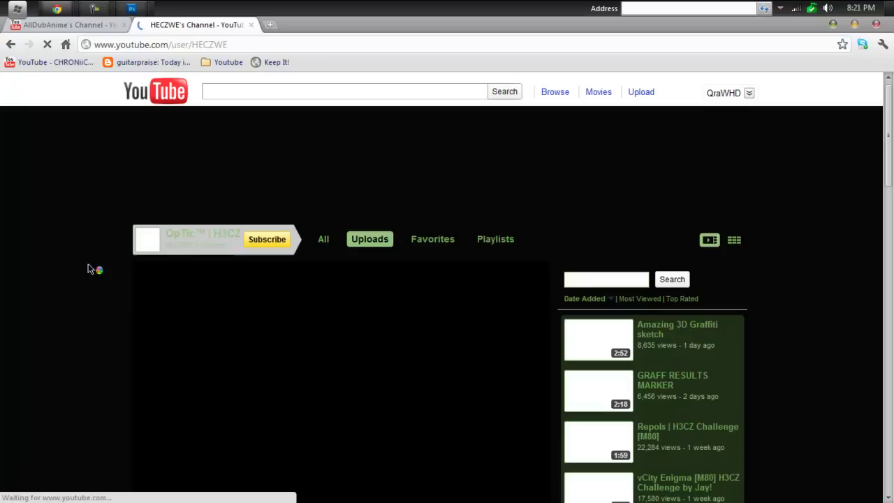
scroll(84, 283, down, 2)
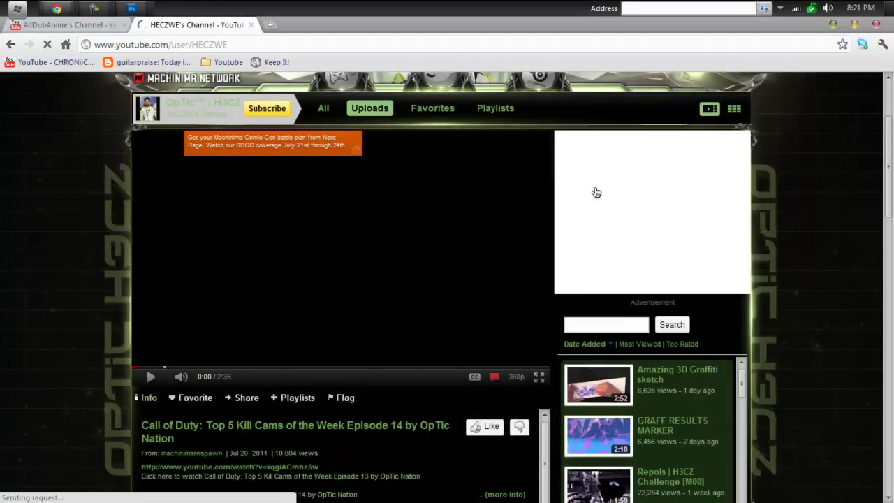
scroll(42, 237, down, 4)
scroll(90, 226, down, 4)
scroll(90, 227, up, 4)
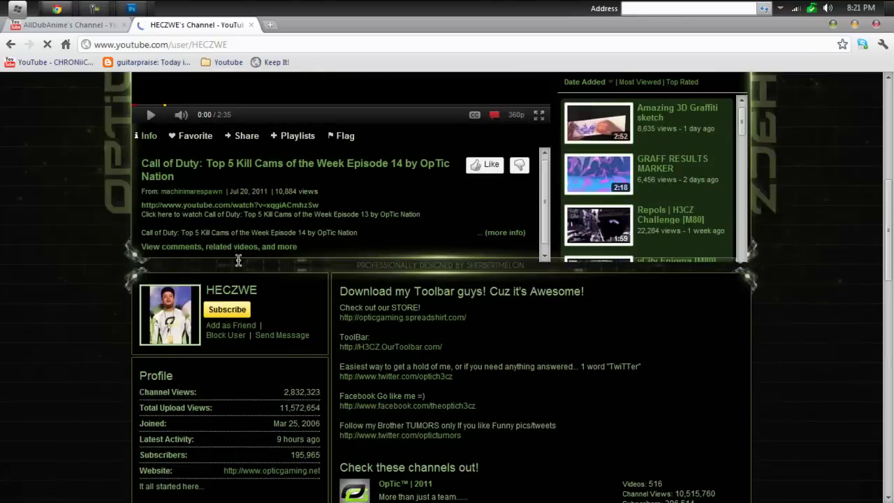
scroll(195, 269, up, 6)
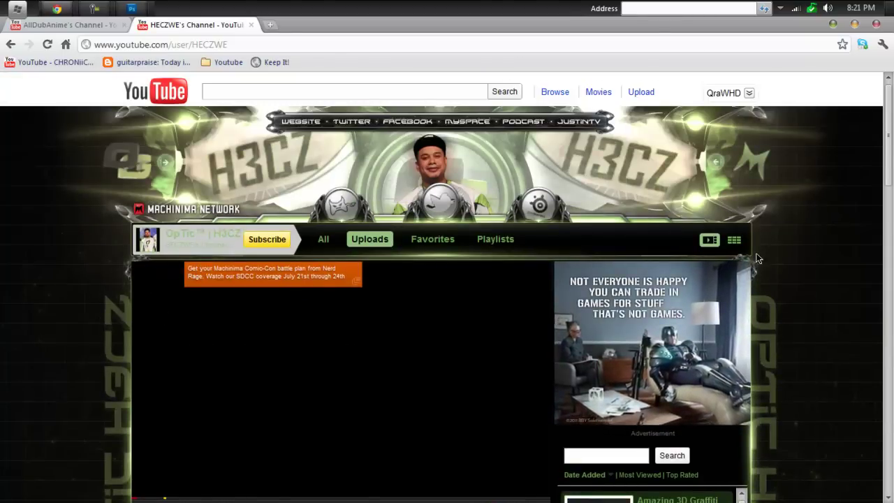
scroll(757, 259, down, 10)
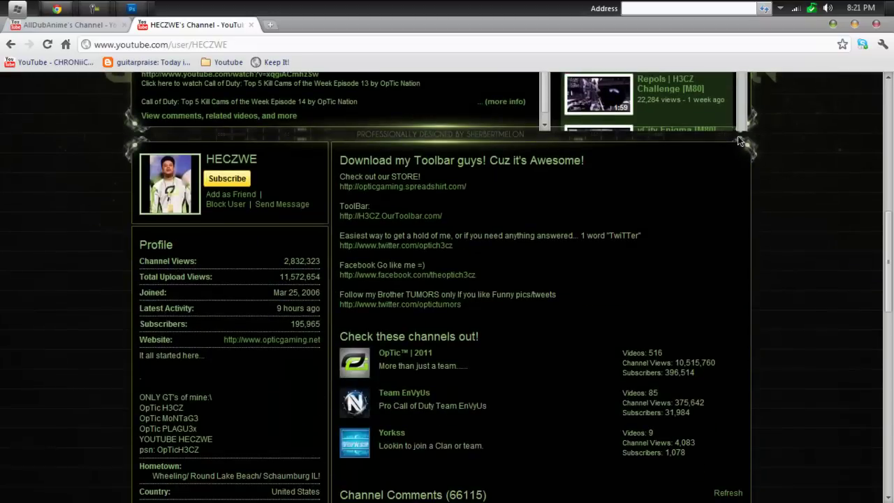
- Warp the Layer 3 streak into a curve by bending its upper and lower ends
click(131, 8)
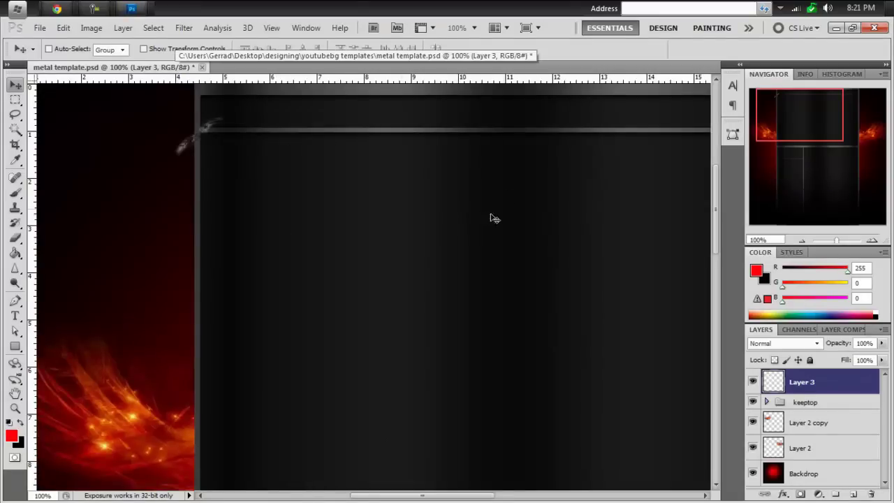
key(ctrl+t)
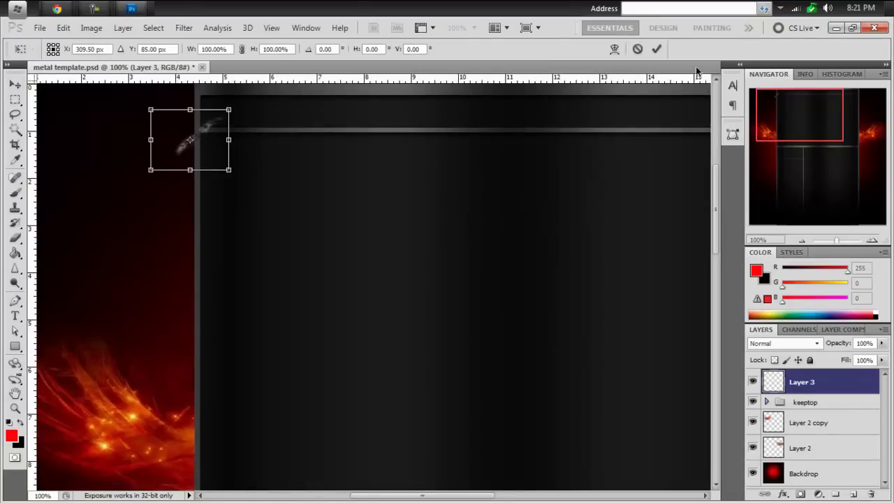
click(614, 50)
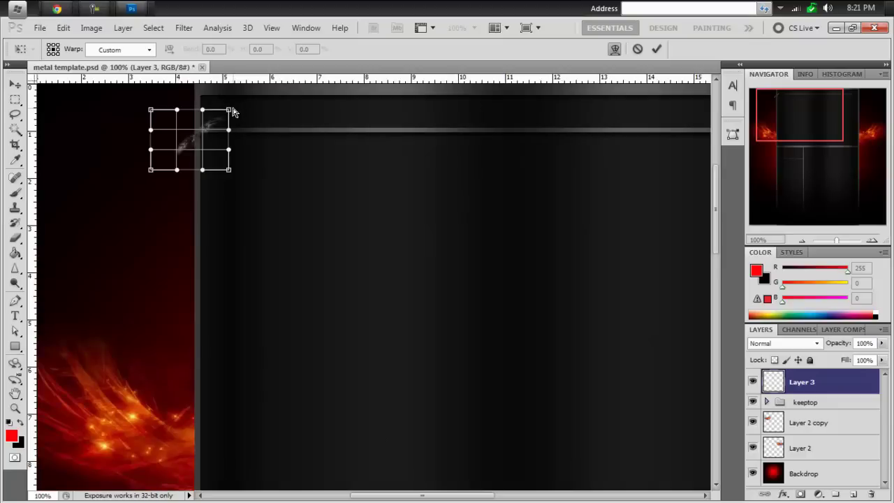
drag(232, 110, 246, 141)
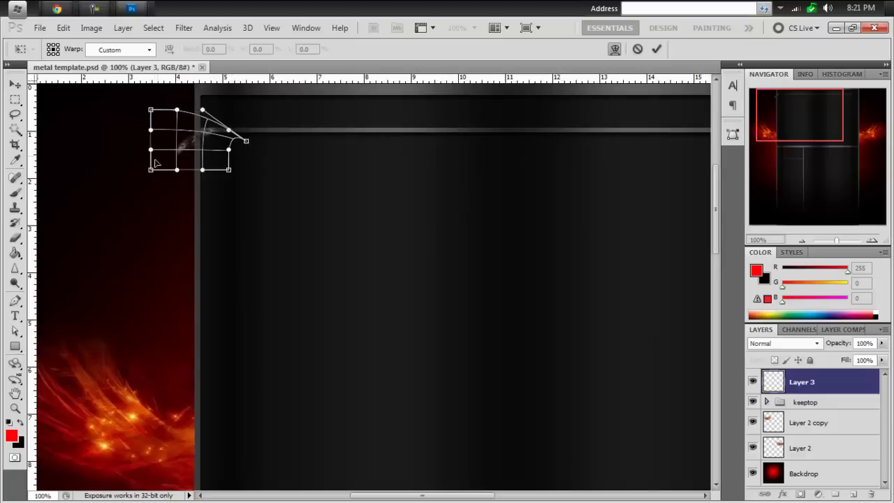
drag(151, 173, 220, 235)
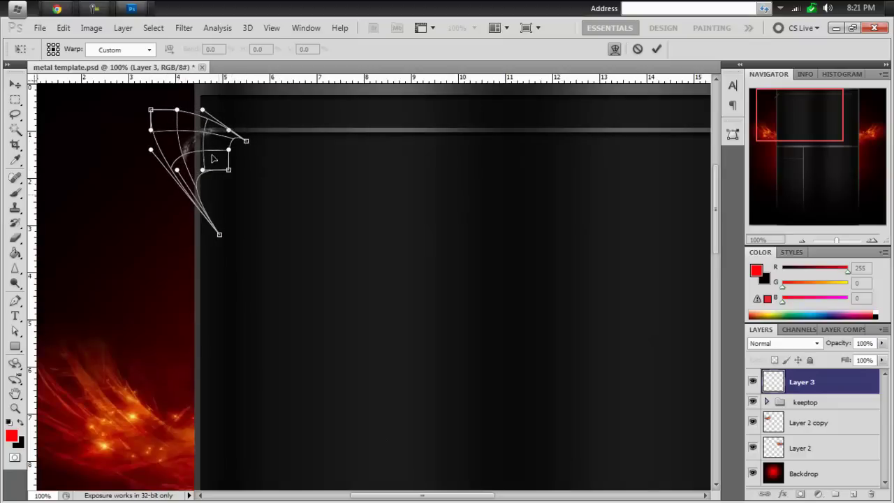
click(657, 49)
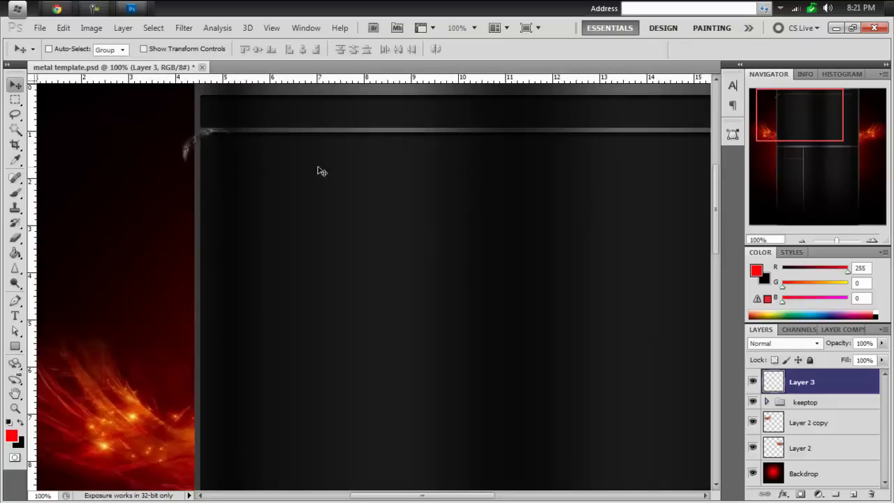
- Move the curved swirl onto the metal box's top-left corner
drag(250, 155, 270, 197)
key(e)
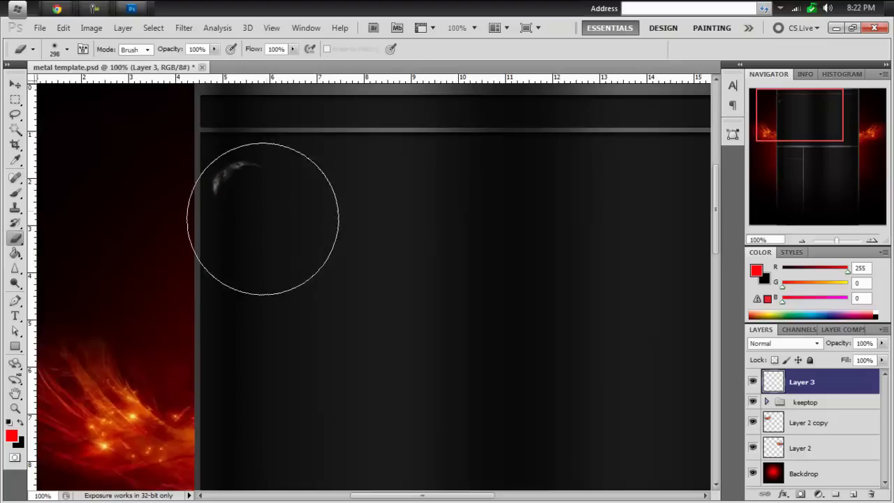
key(v)
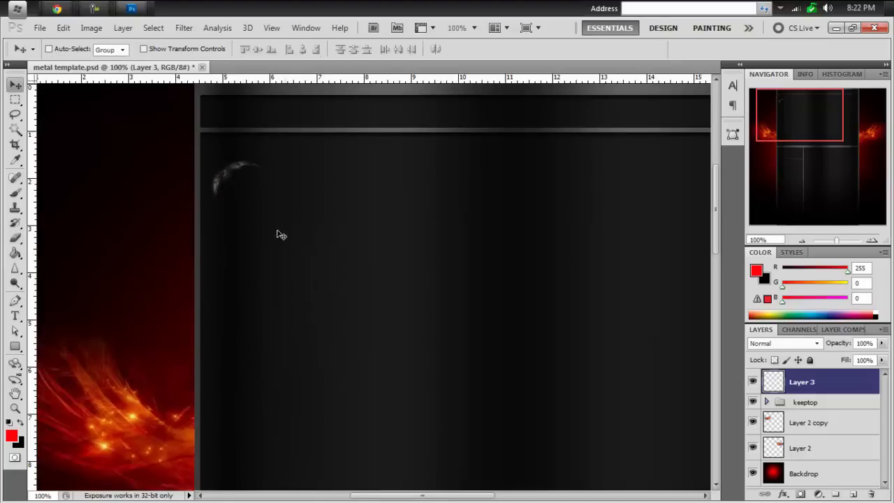
drag(279, 236, 247, 193)
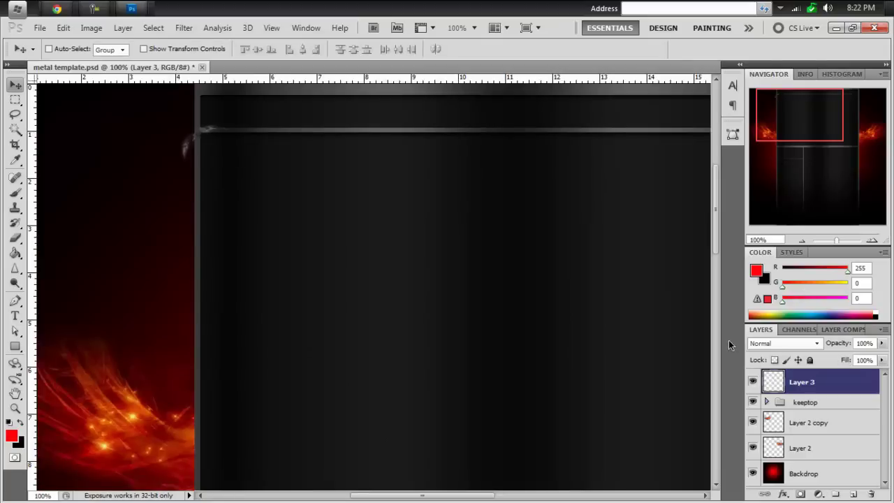
- Duplicate the swirl layer, then delete the extra copies again
key(ctrl+j)
key(ctrl+j)
key(ctrl+j)
key(ctrl+j)
key(ctrl+j)
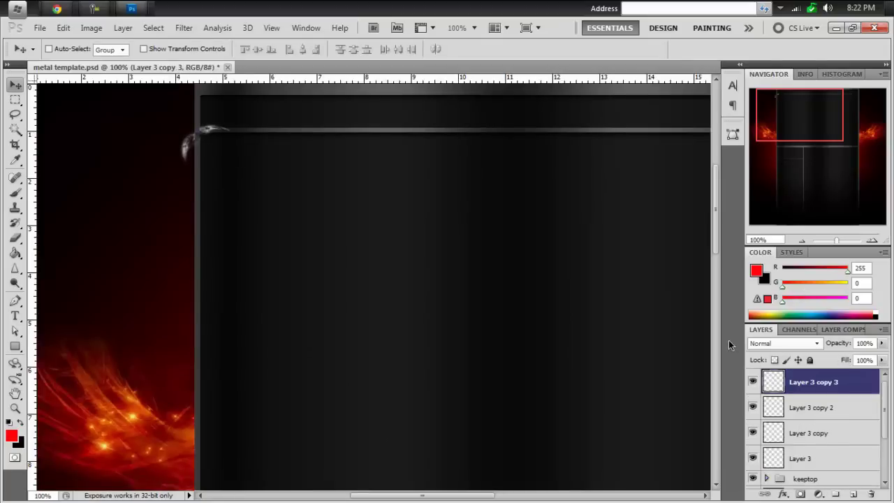
key(Delete)
key(Delete)
key(Delete)
key(Delete)
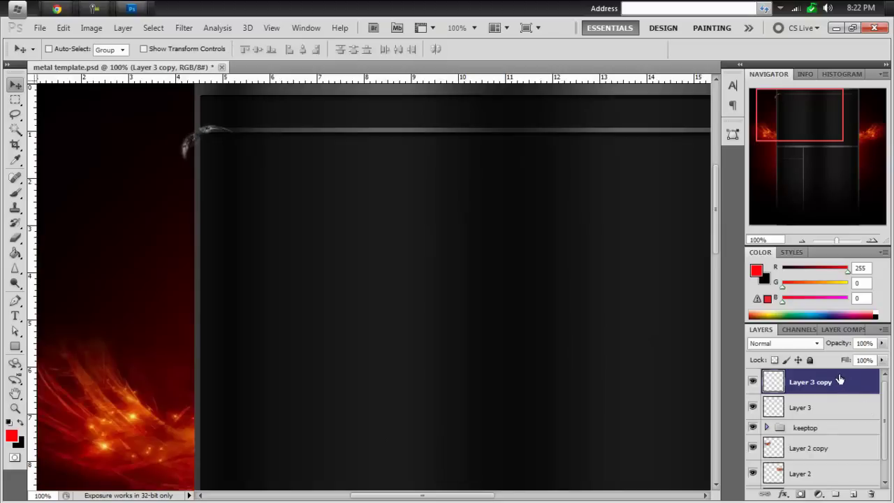
key(Delete)
key(g)
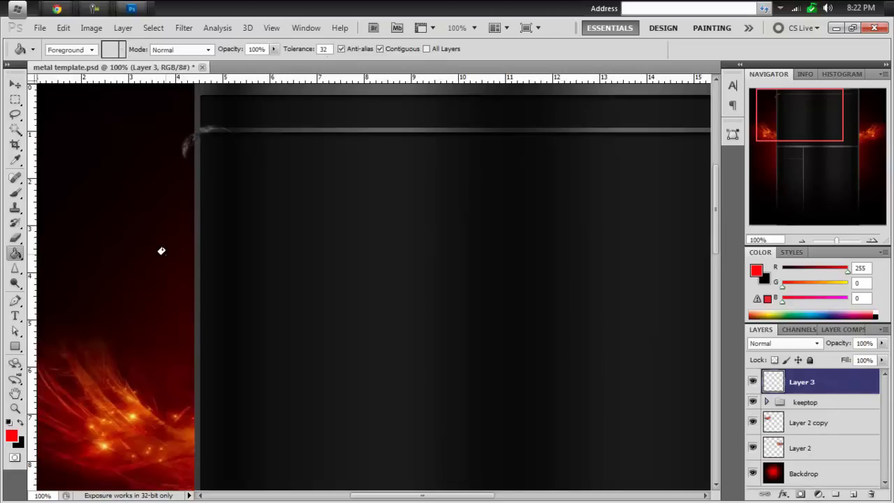
key(v)
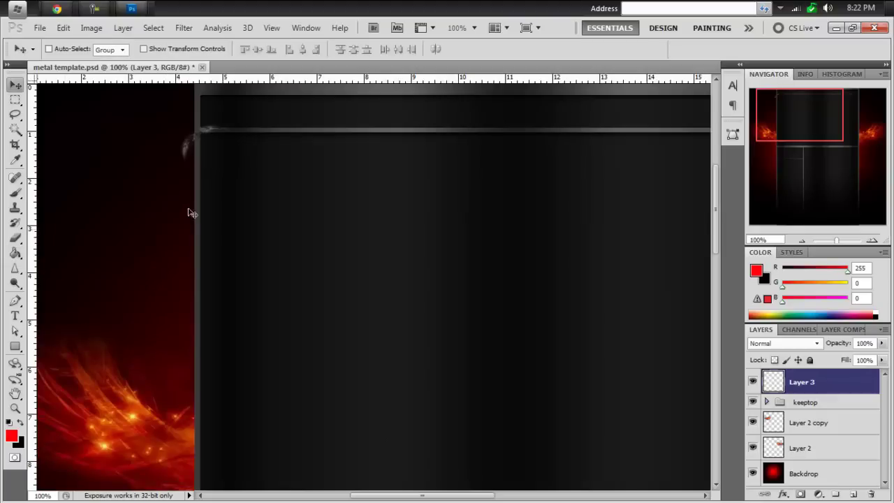
- In Layer 3's layer style, try Stroke and Color Overlay, then enable Satin instead
double_click(874, 385)
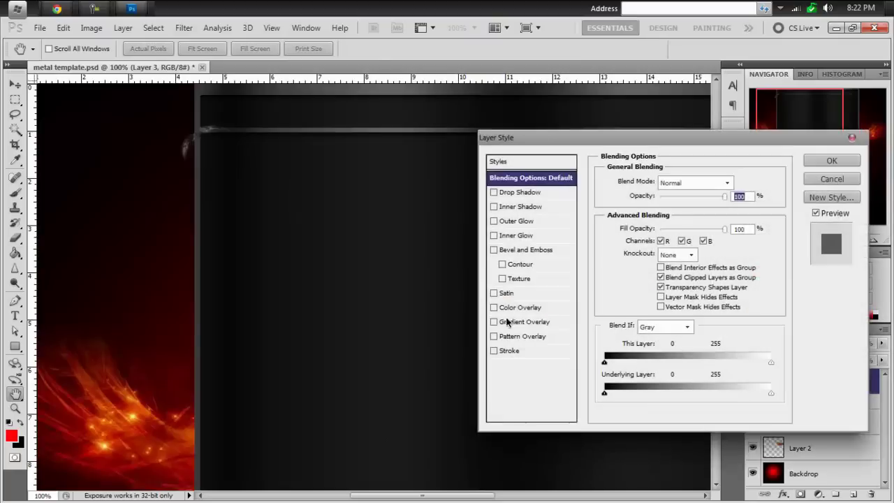
click(514, 351)
click(493, 351)
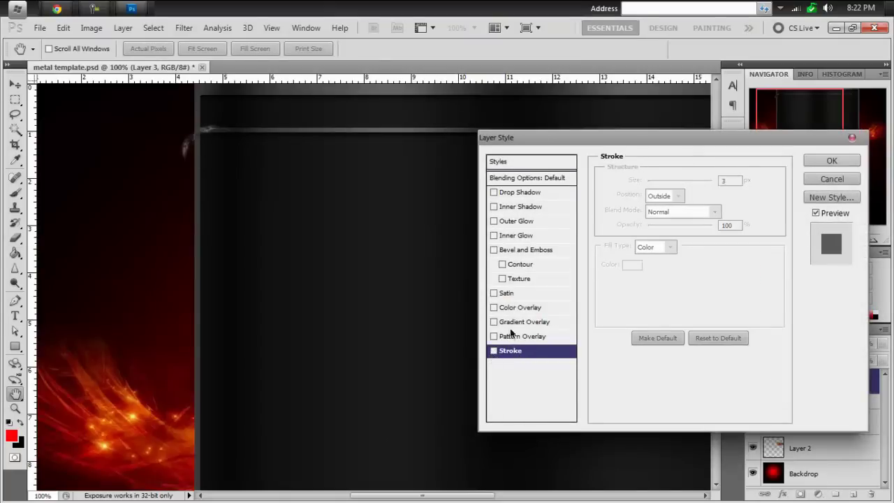
click(532, 308)
click(494, 308)
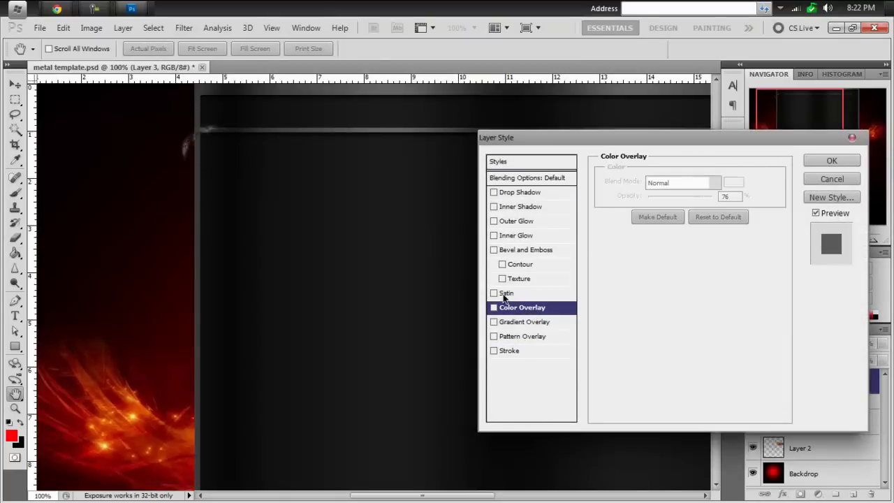
click(504, 294)
- Set the Satin colour to bright red ff1900, opacity 100%, and distance 250 px
click(734, 183)
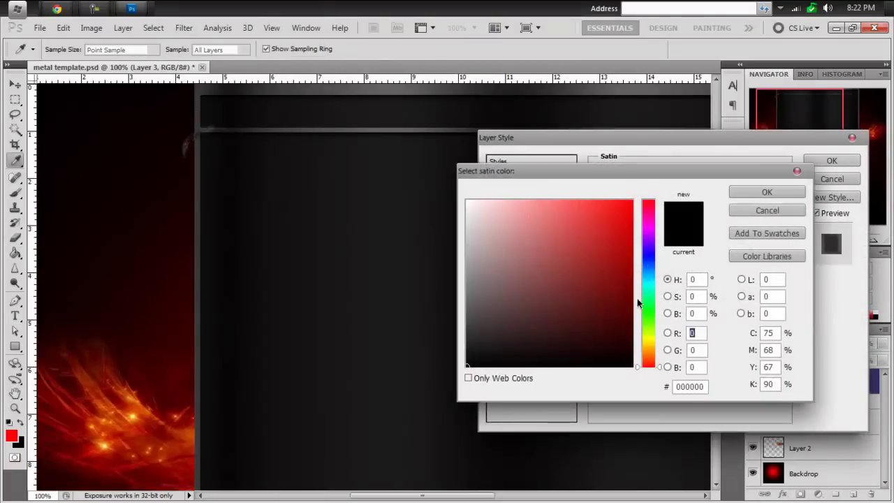
drag(637, 298, 640, 321)
click(122, 389)
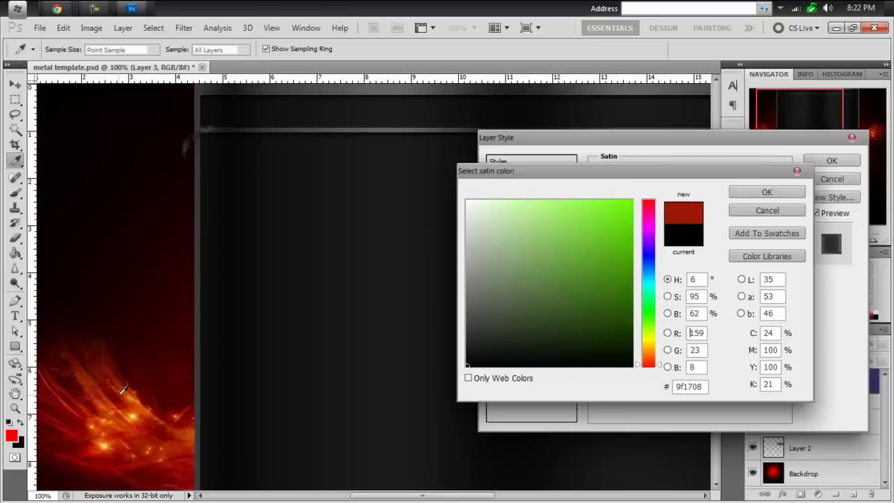
drag(624, 263, 633, 200)
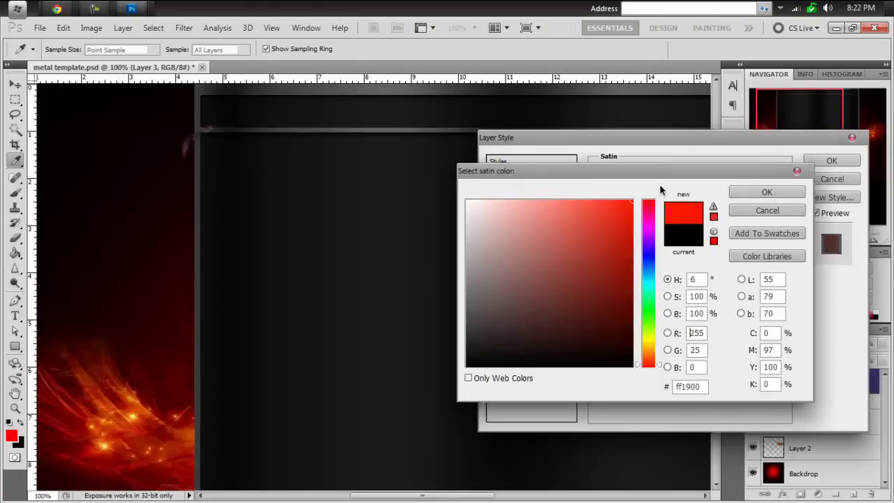
click(758, 192)
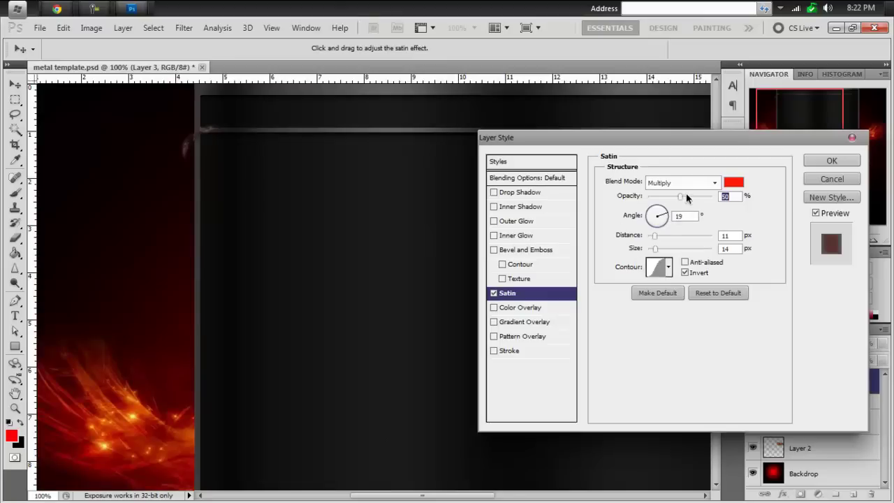
drag(723, 201, 730, 199)
drag(654, 237, 593, 250)
- Preview satin blend modes: Darken, Normal, Overlay, Soft Light, Difference, Screen, Vivid Light, Hue, Lighten and others
click(689, 185)
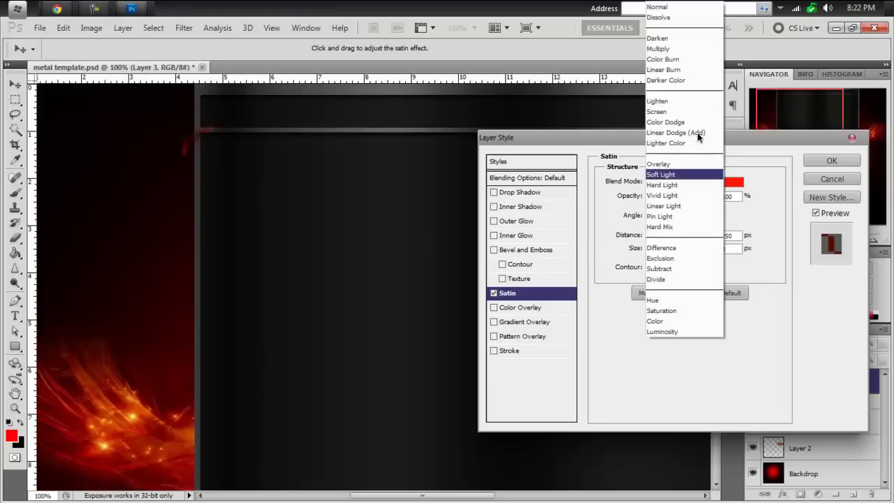
click(669, 34)
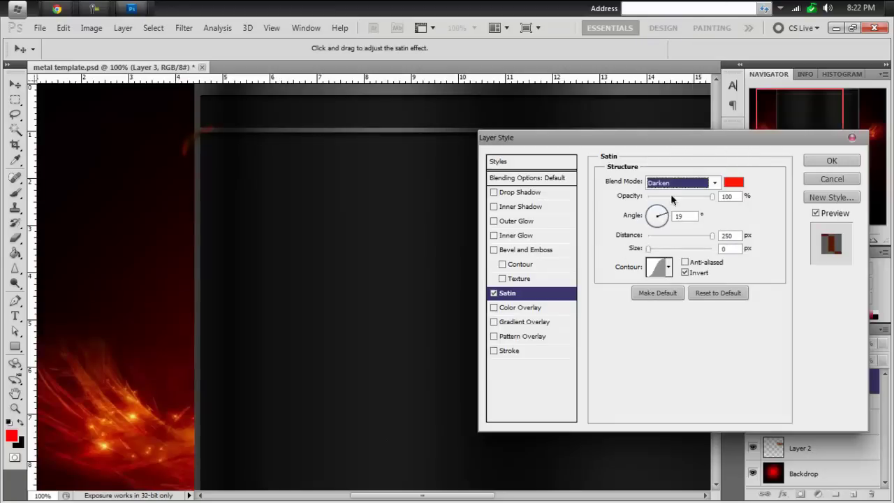
click(673, 183)
click(677, 8)
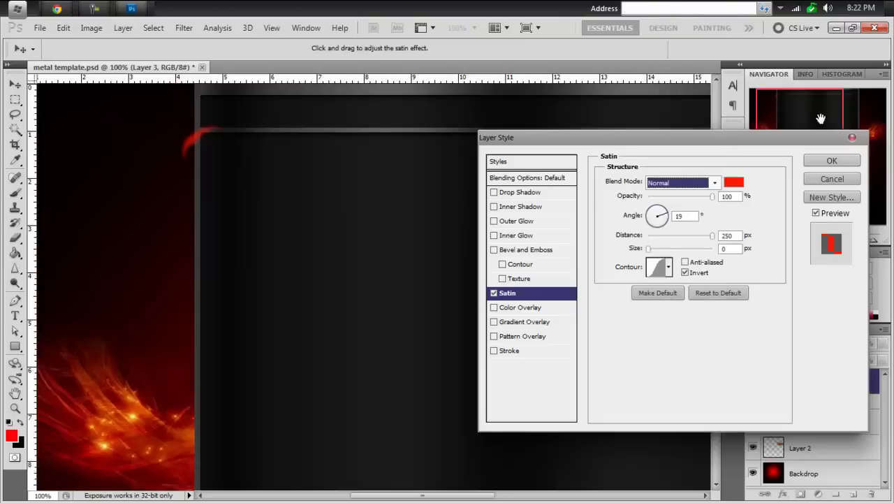
click(697, 184)
click(673, 165)
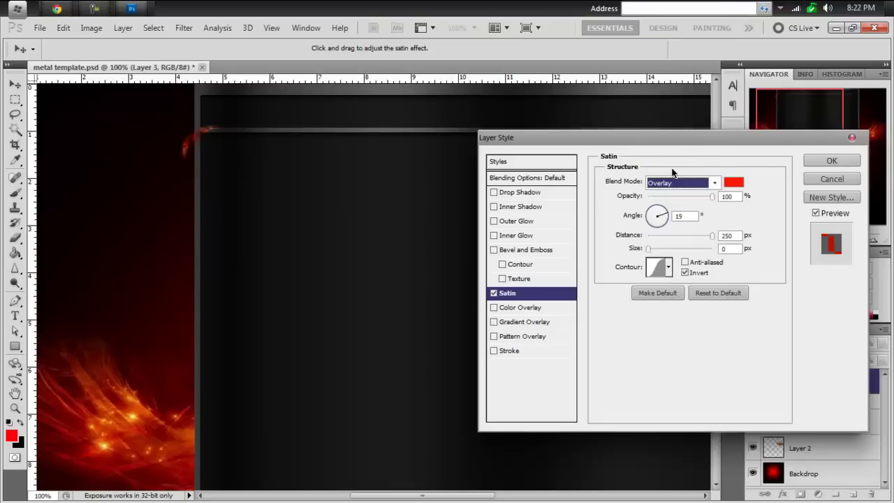
click(677, 182)
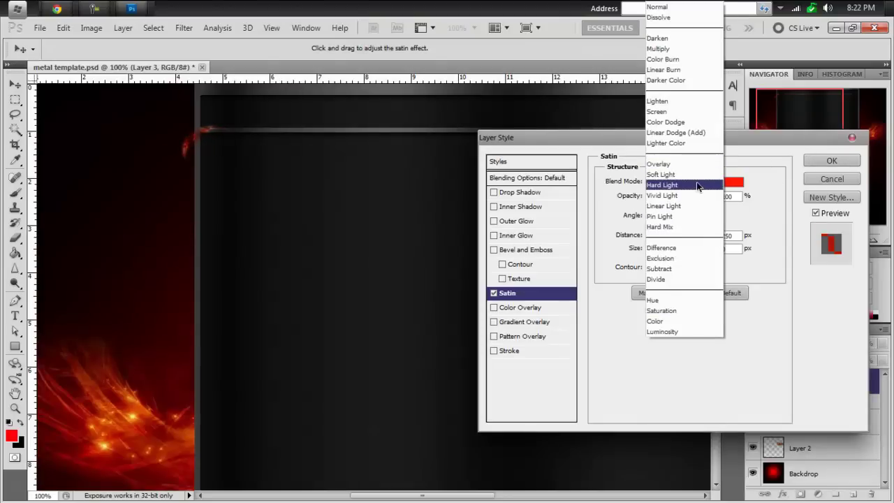
click(697, 181)
click(703, 186)
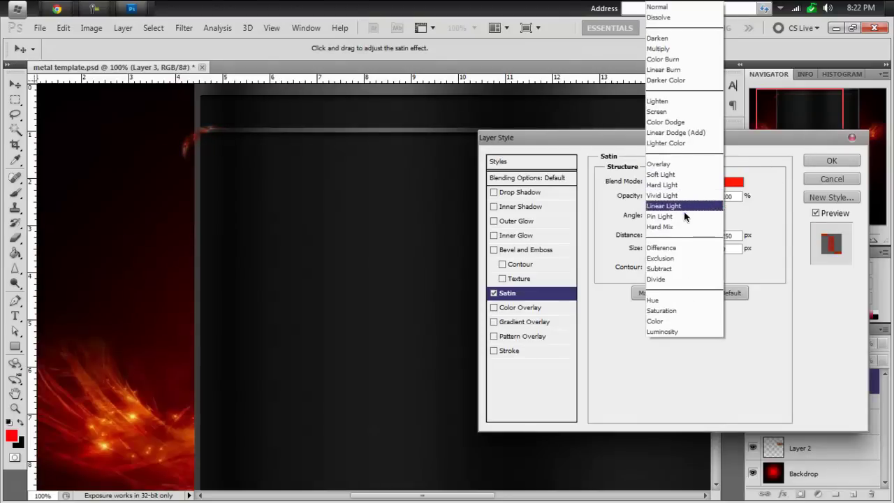
click(684, 246)
click(688, 185)
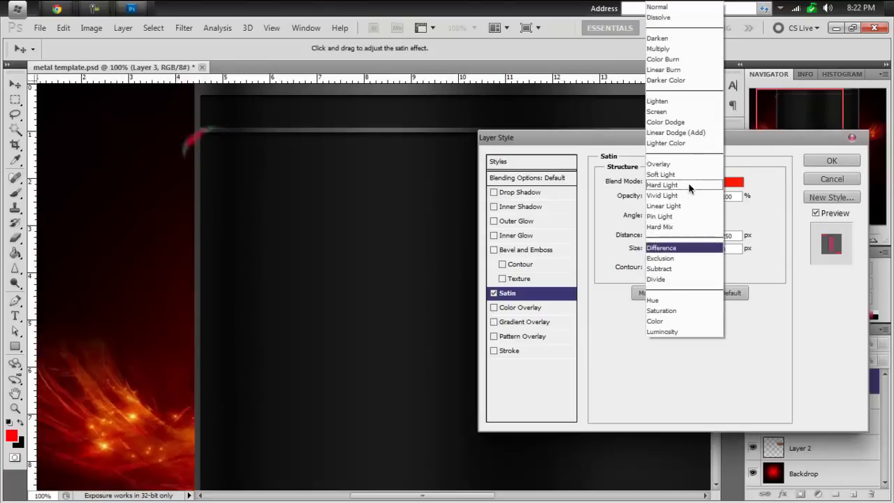
click(678, 110)
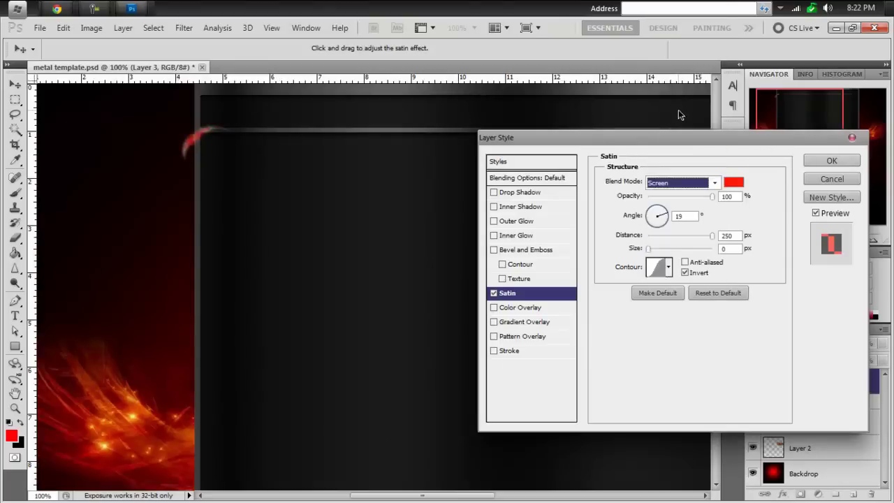
click(675, 187)
click(673, 195)
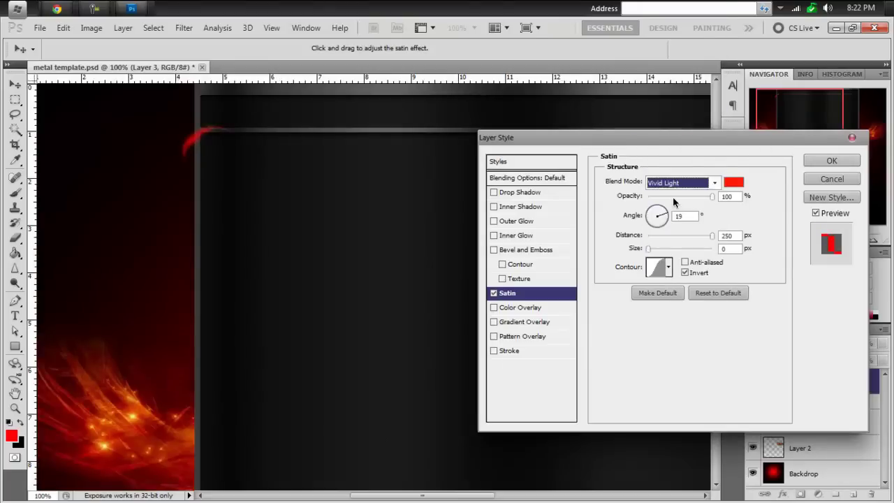
click(674, 184)
click(678, 202)
click(688, 188)
click(671, 224)
click(683, 184)
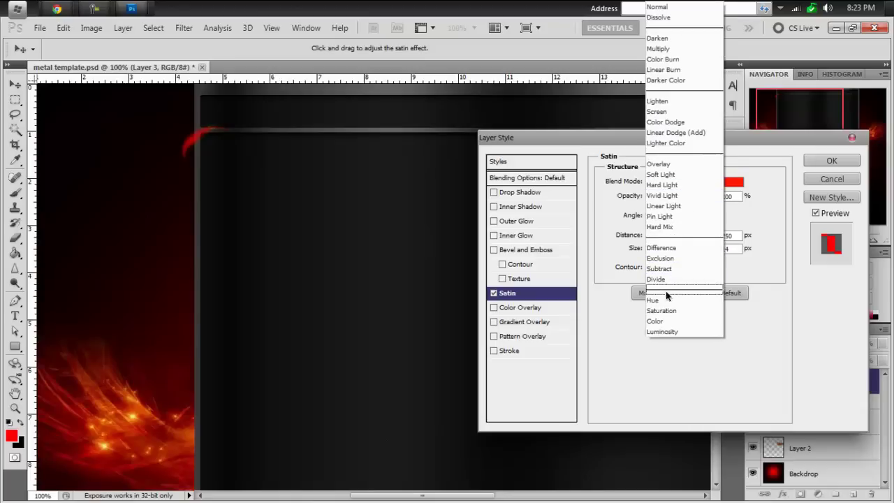
click(663, 300)
click(695, 187)
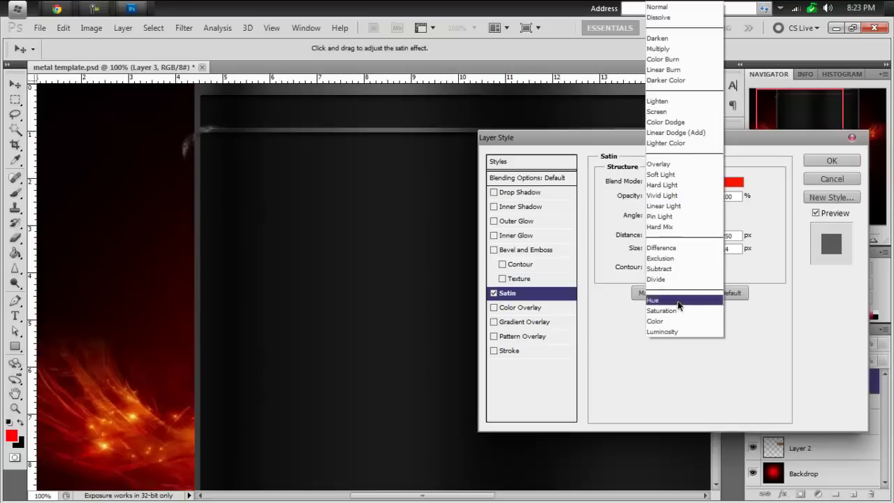
click(673, 317)
click(683, 182)
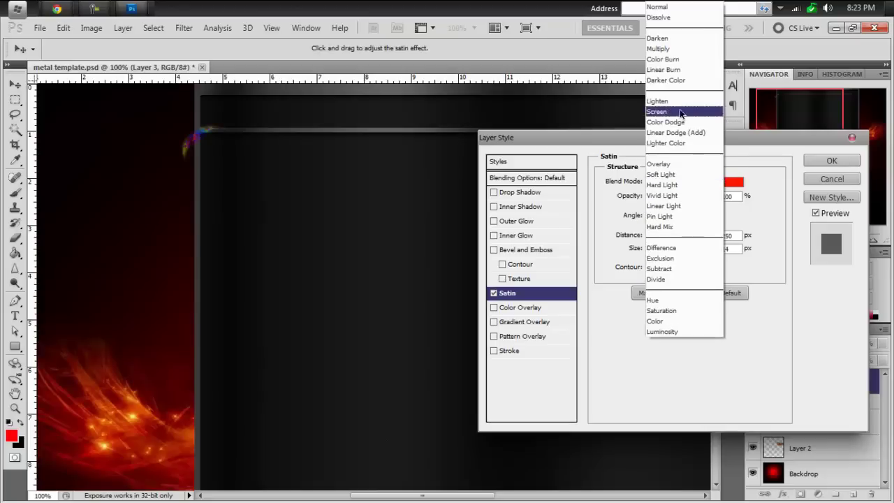
click(668, 82)
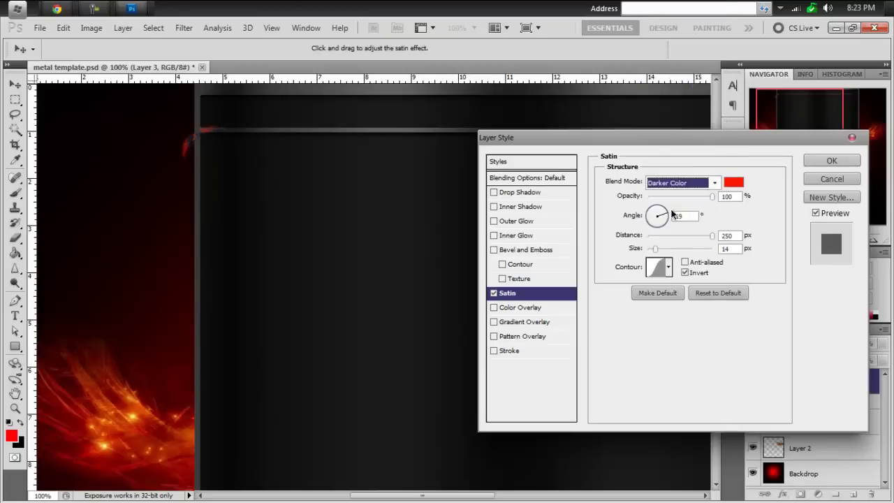
click(684, 182)
click(668, 112)
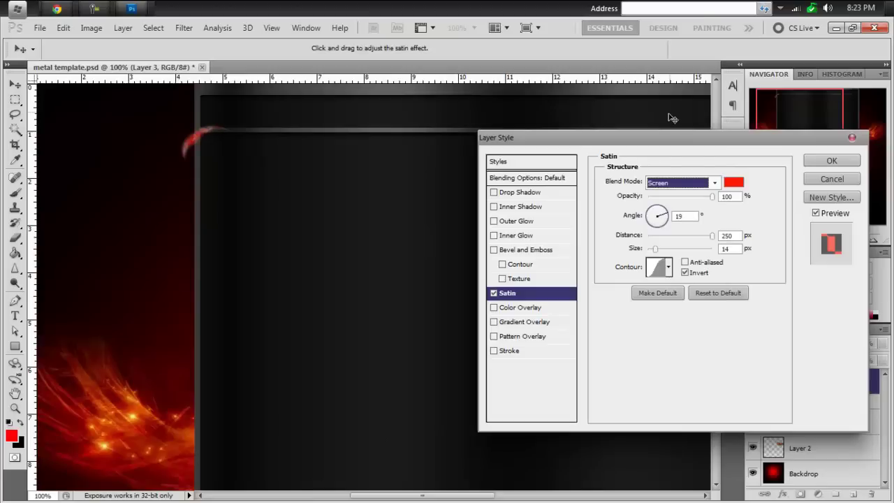
click(684, 183)
click(692, 103)
- Settle the satin blend mode on Linear Burn and apply the Layer 3 satin effect
key(Up)
key(Up)
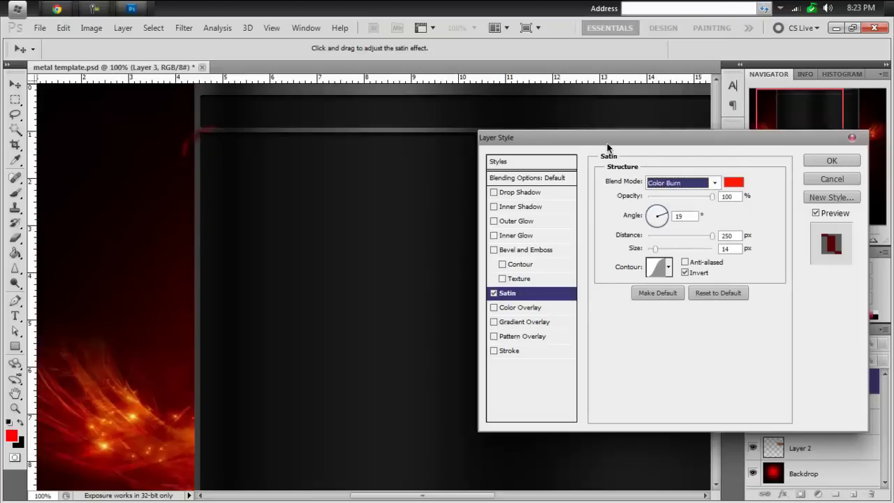
key(Down)
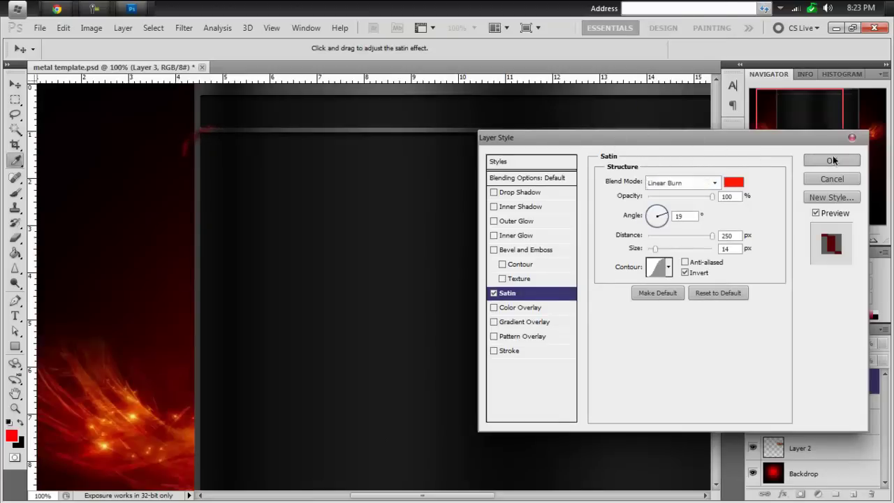
click(832, 159)
- Warp the red satin streak into a curved swirl and nudge it onto the box's top-left corner
drag(185, 183, 183, 181)
key(ctrl+t)
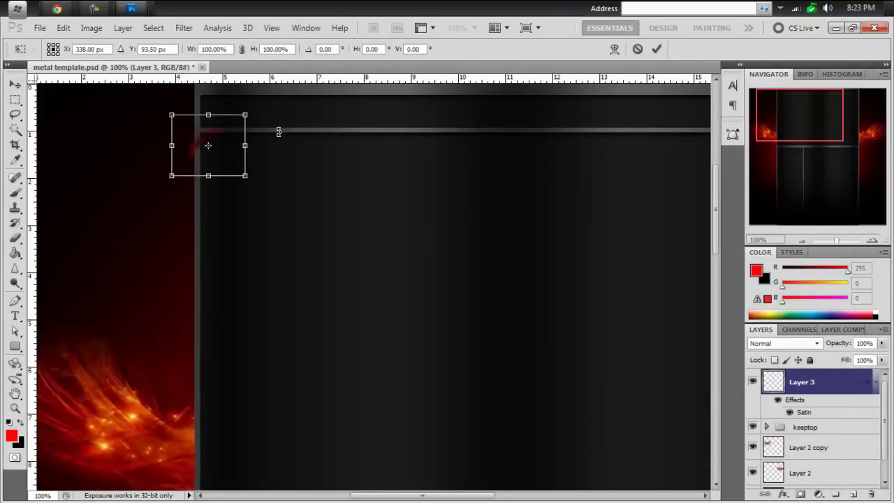
click(615, 49)
drag(245, 116, 272, 154)
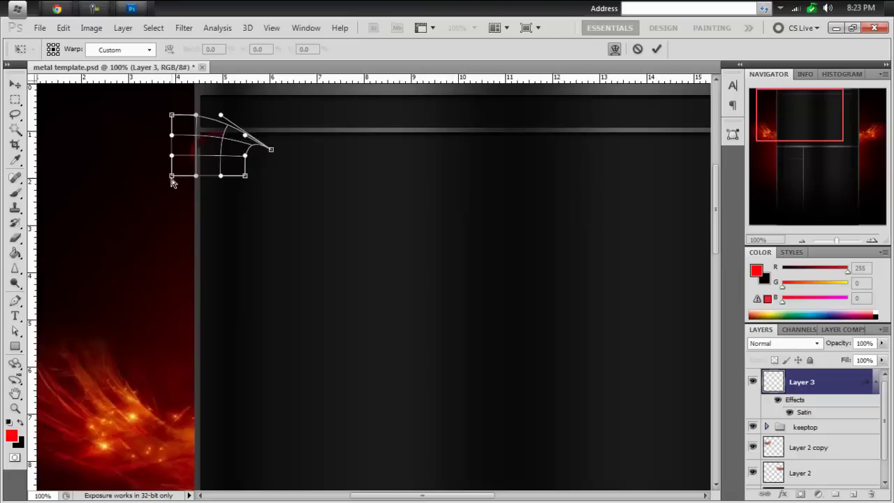
drag(172, 175, 241, 249)
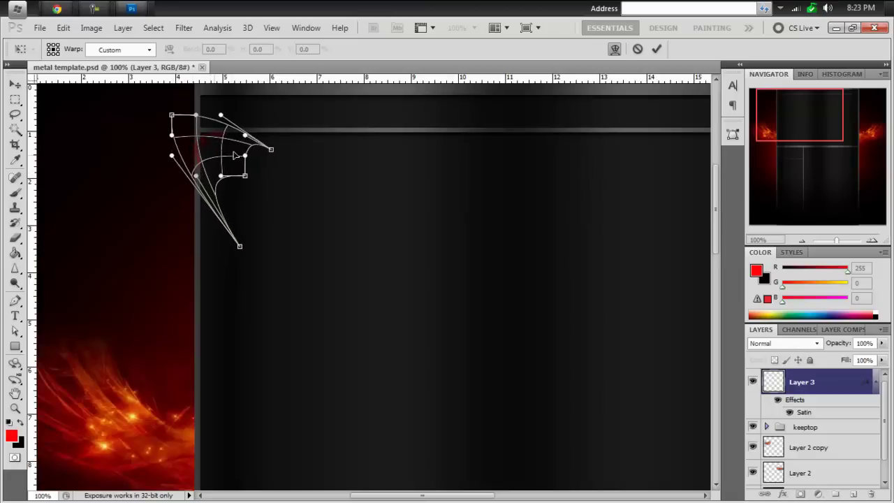
click(656, 49)
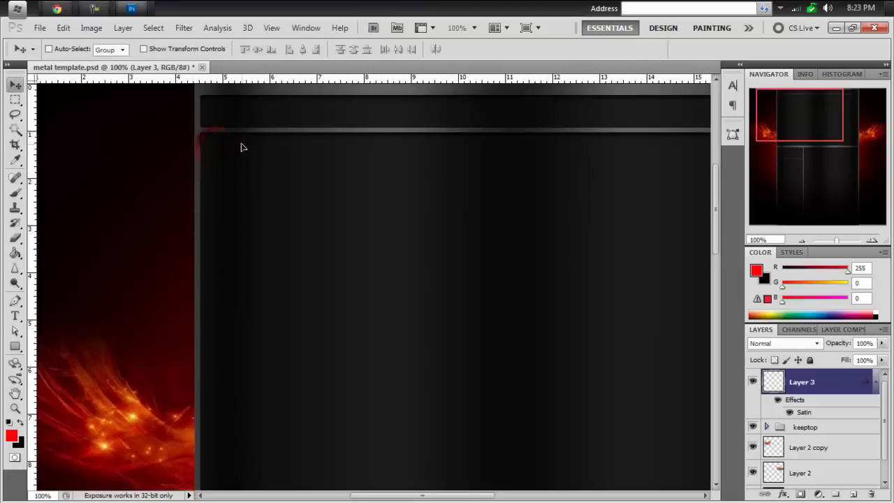
drag(241, 143, 240, 148)
click(876, 383)
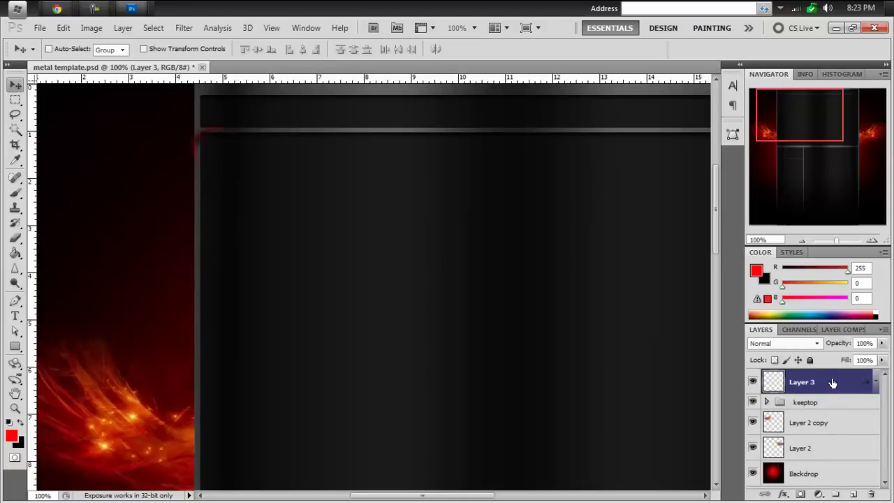
- Duplicate the swirl layer twice and merge all three swirl layers into one
key(ctrl+j)
key(ctrl+j)
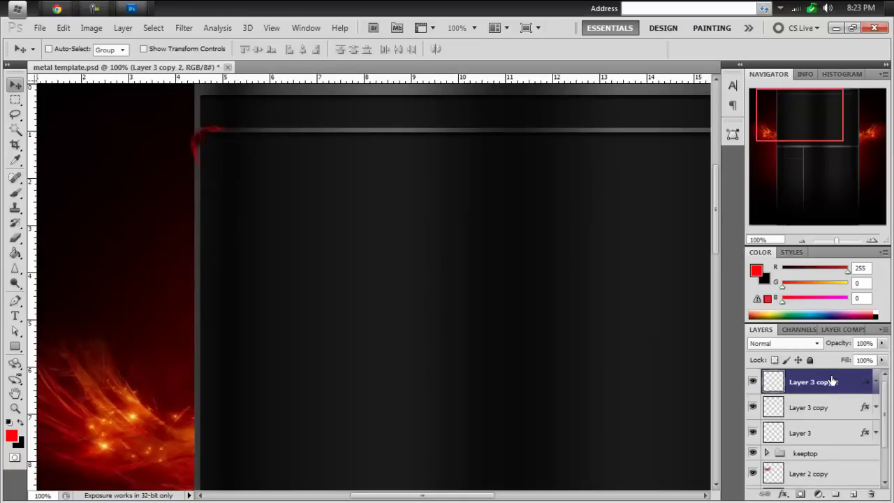
shift+click(831, 427)
right_click(831, 428)
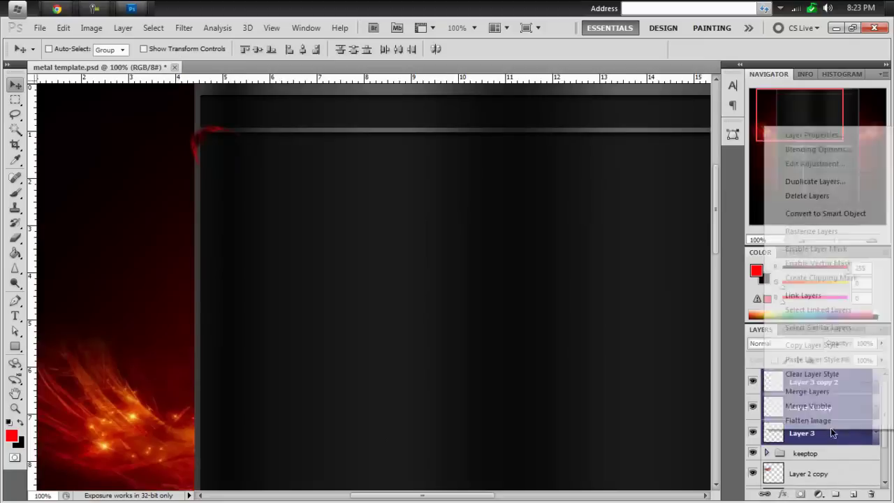
click(827, 391)
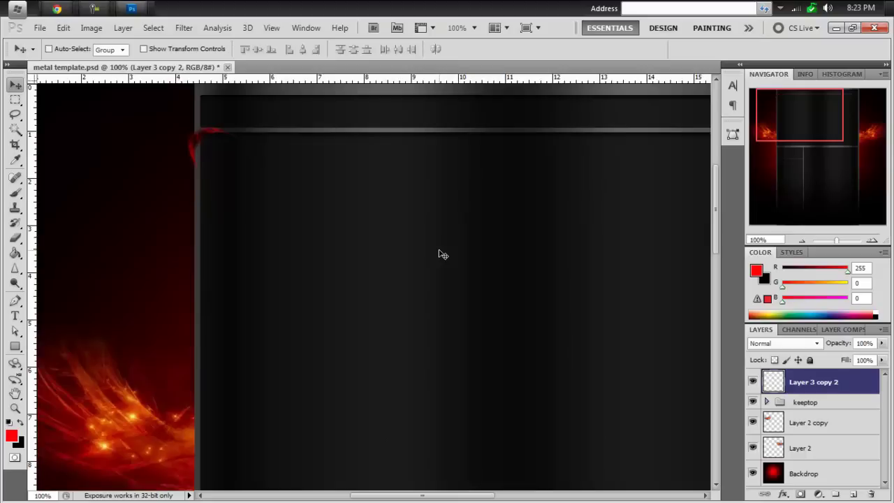
- Move merged Layer 3 copy 2 to the top of the stack, above the keeptop group
click(816, 405)
click(767, 401)
scroll(823, 425, down, 2)
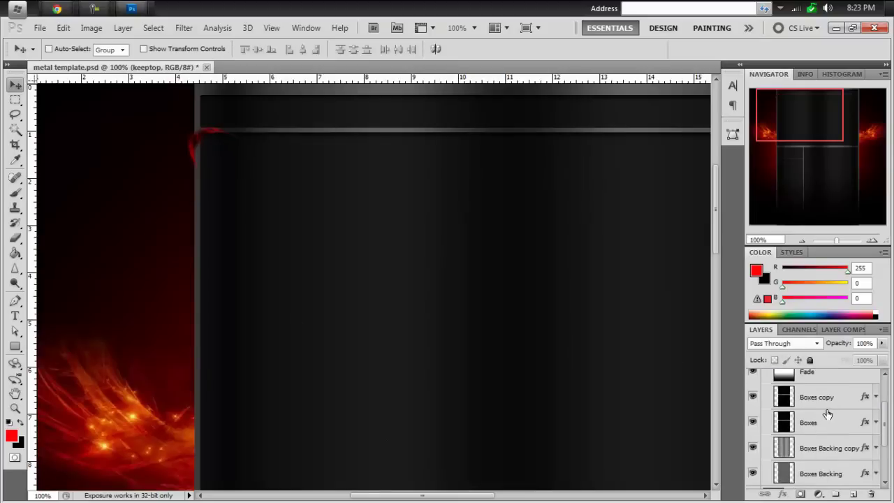
scroll(828, 421, up, 2)
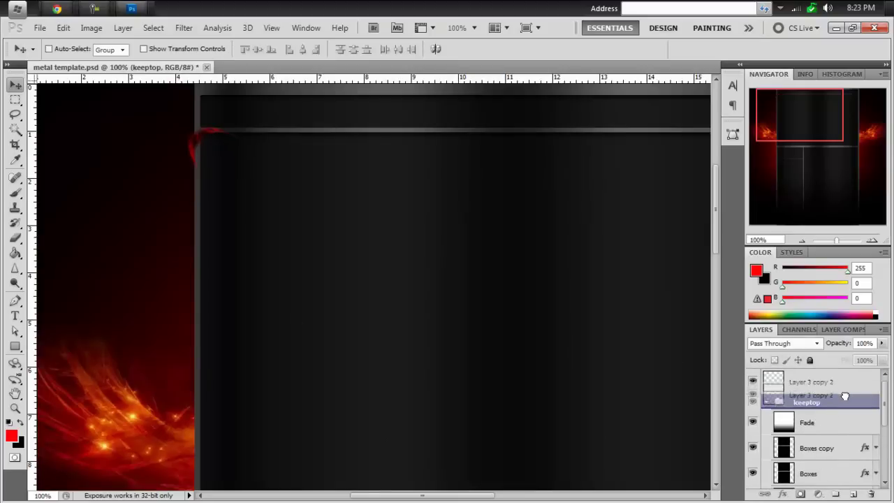
mouse_move(847, 381)
mouse_down()
mouse_move(851, 493)
mouse_move(847, 386)
mouse_up()
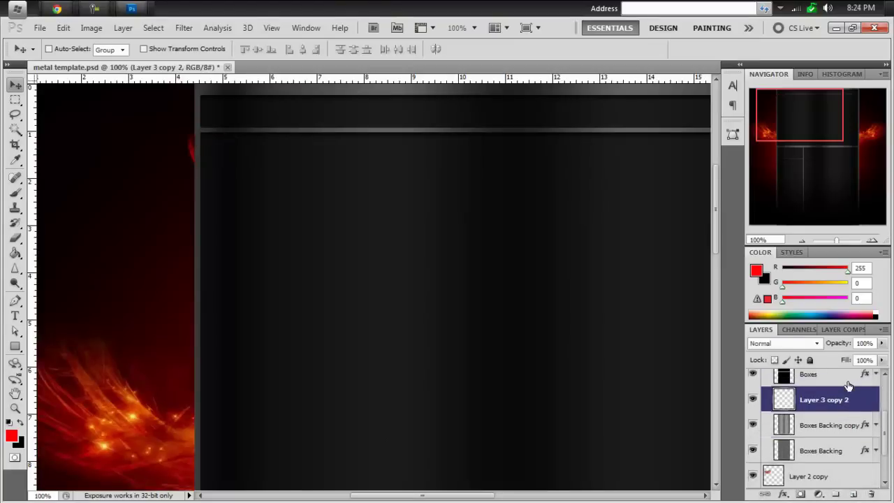
scroll(360, 330, up, 3)
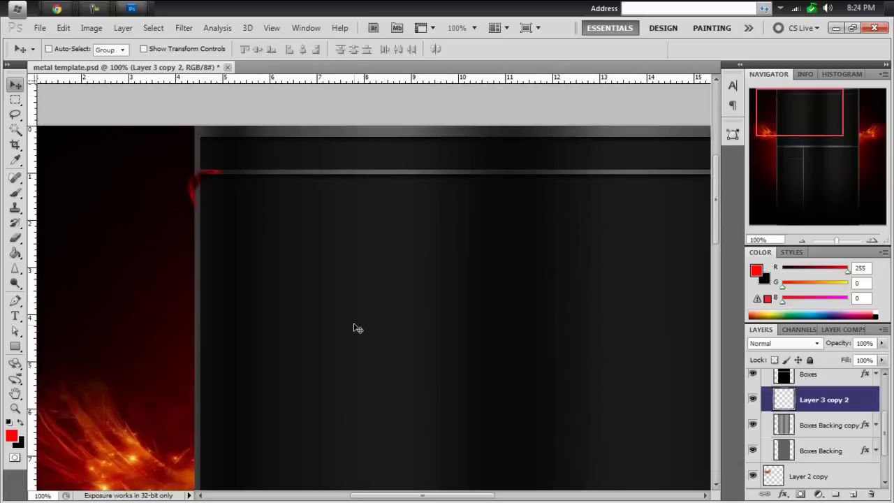
scroll(356, 327, down, 2)
drag(877, 409, 816, 380)
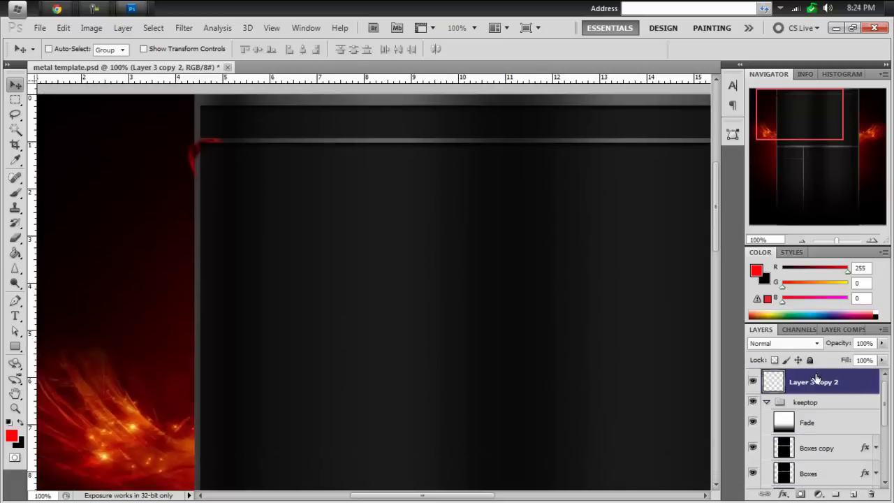
click(766, 402)
scroll(420, 368, up, 1)
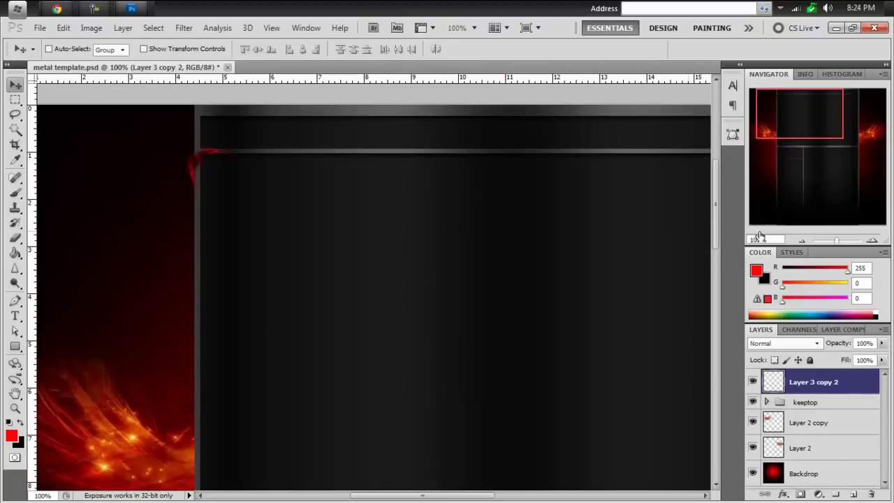
- At 66.7% zoom, copy the swirl, rotate it, and place it at the box's top-right corner
click(801, 241)
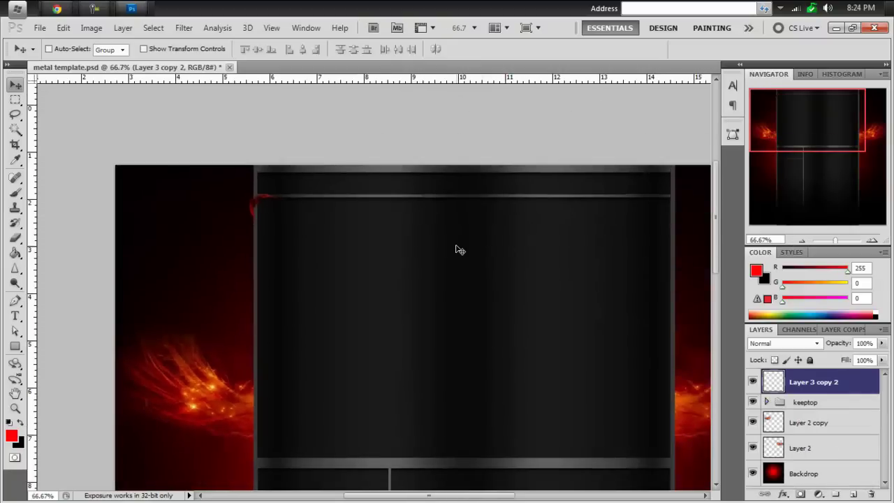
key(ctrl+j)
key(ctrl+t)
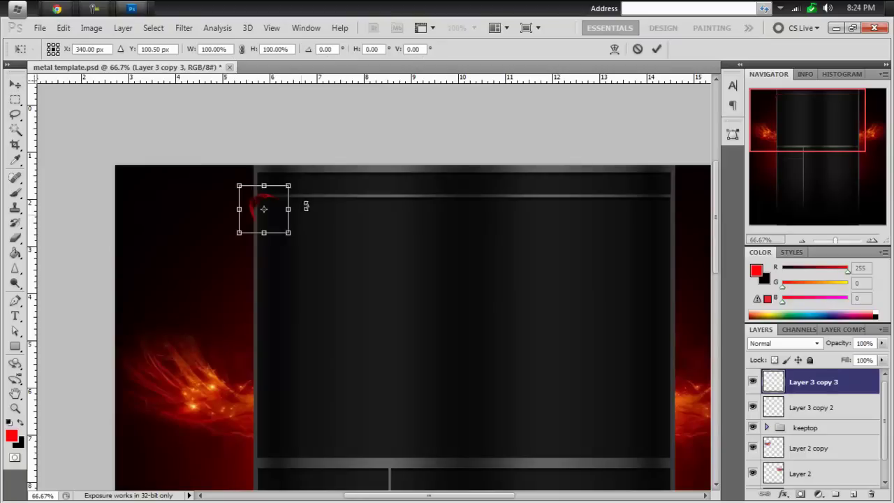
drag(288, 177, 488, 211)
drag(552, 211, 670, 202)
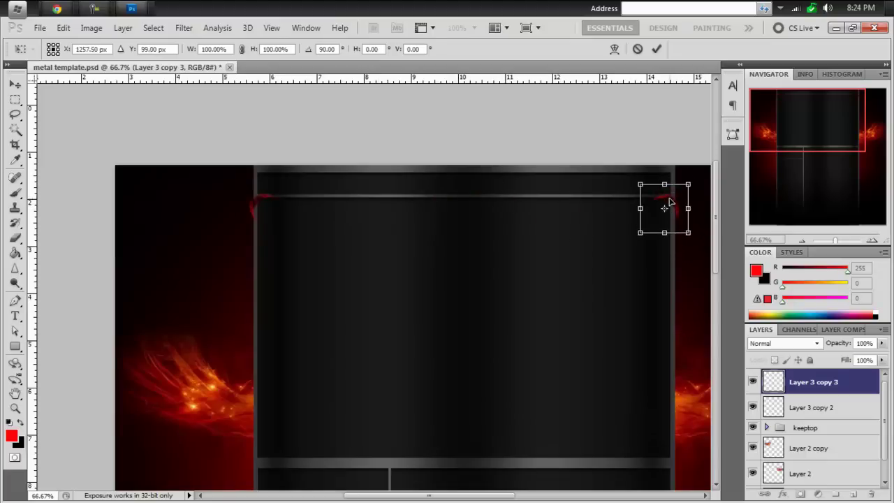
key(Return)
scroll(597, 292, down, 3)
scroll(597, 288, up, 1)
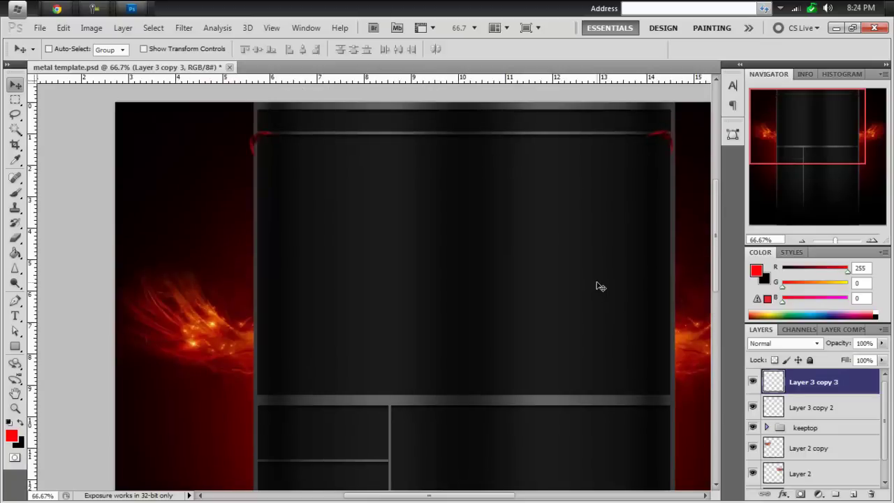
key(shift+Right)
key(shift+Left)
- Add another swirl copy rotated along the right edge, snug against the top-right corner
key(ctrl+j)
key(ctrl+t)
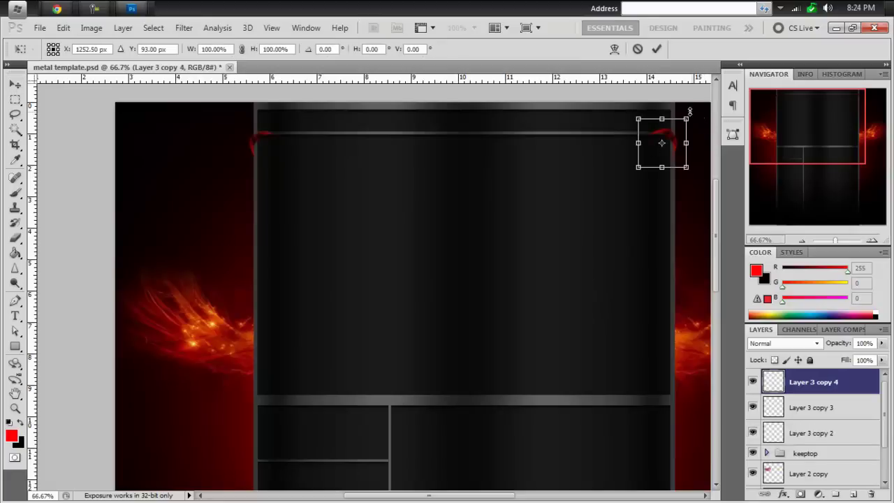
drag(690, 111, 682, 156)
key(Return)
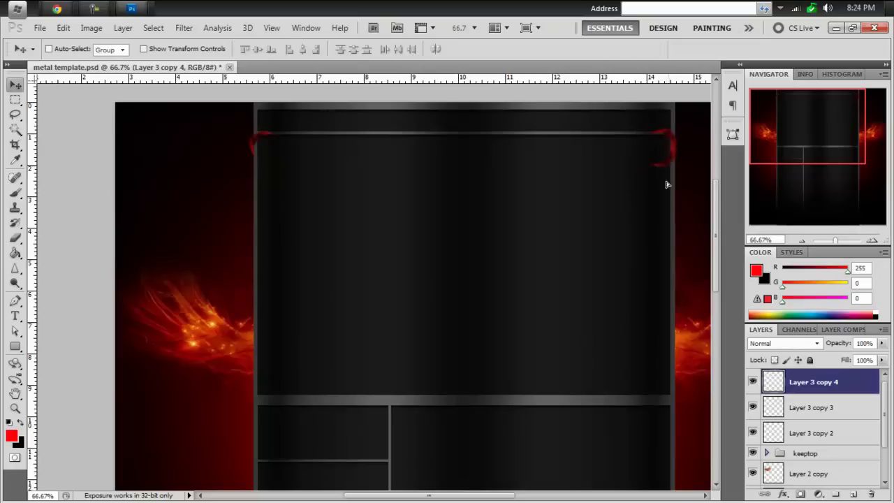
drag(676, 399, 672, 393)
- Duplicate the swirl again and start rotating it to fit the bottom-right corner
key(ctrl+j)
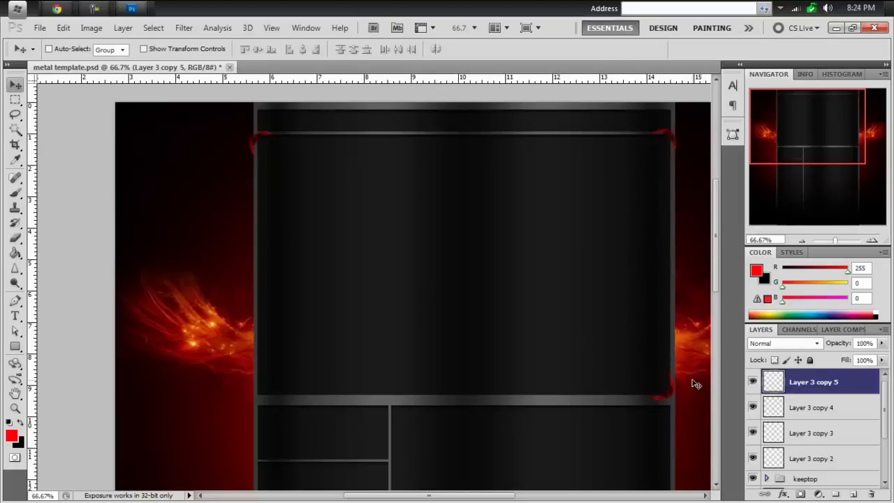
key(ctrl+t)
drag(705, 377, 699, 403)
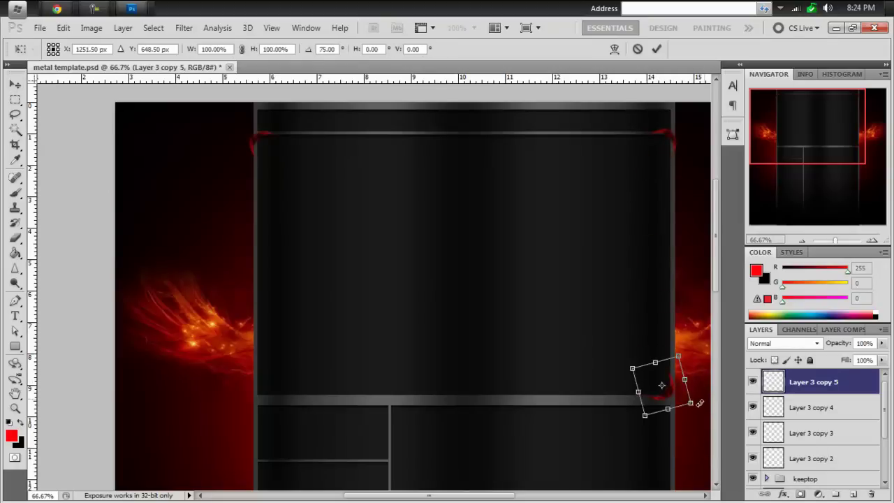